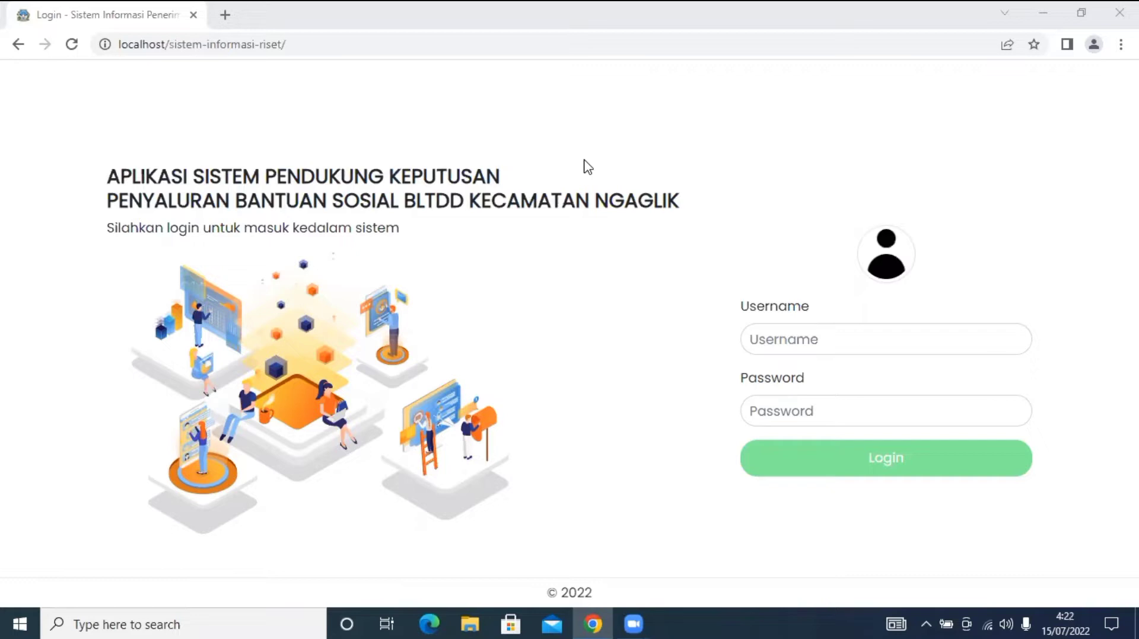
Log in with the username admin and the administrator password.
left_click(579, 234)
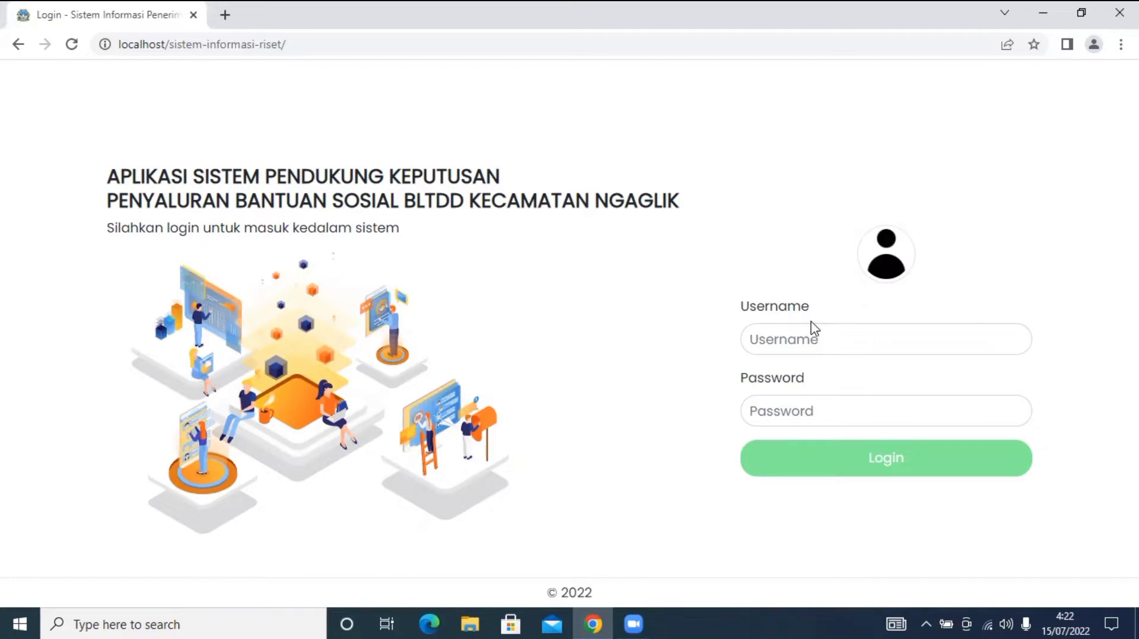
left_click(797, 337)
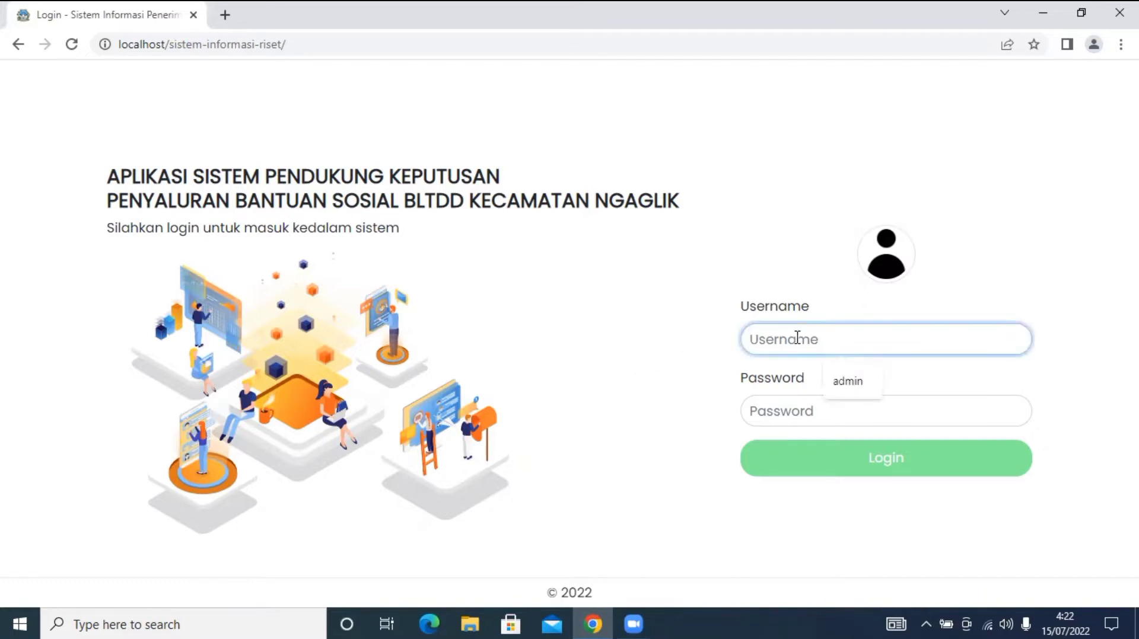
left_click(718, 349)
left_click(767, 335)
type("ADMIN")
key("BackSpace")
key("BackSpace")
key("BackSpace")
key("BackSpace")
key("BackSpace")
type("admin")
key("Tab")
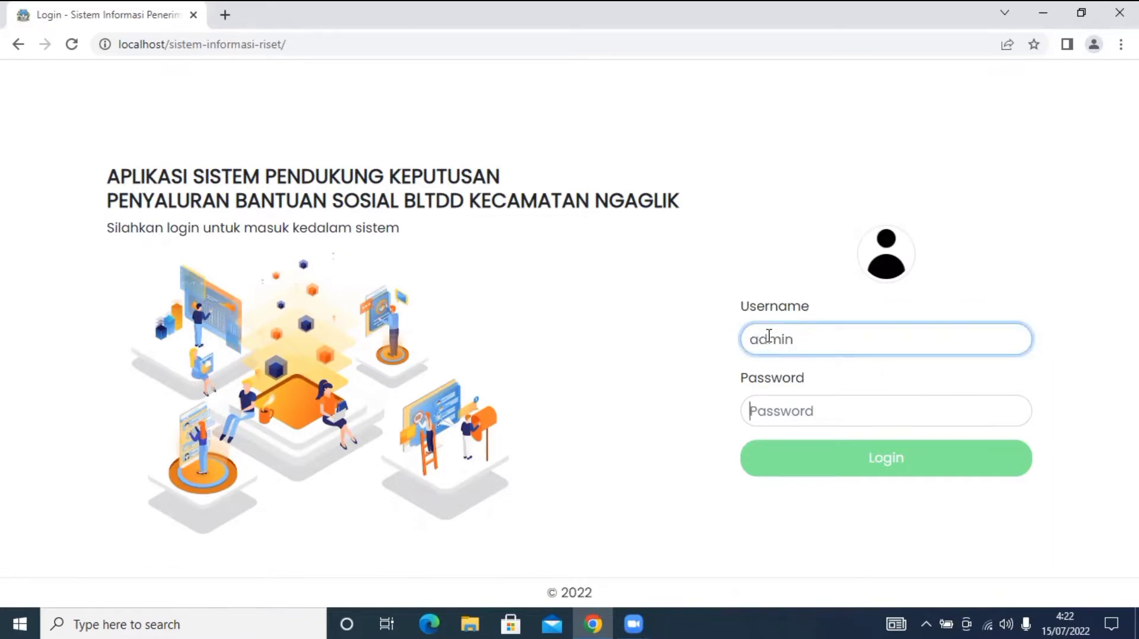
type("admin")
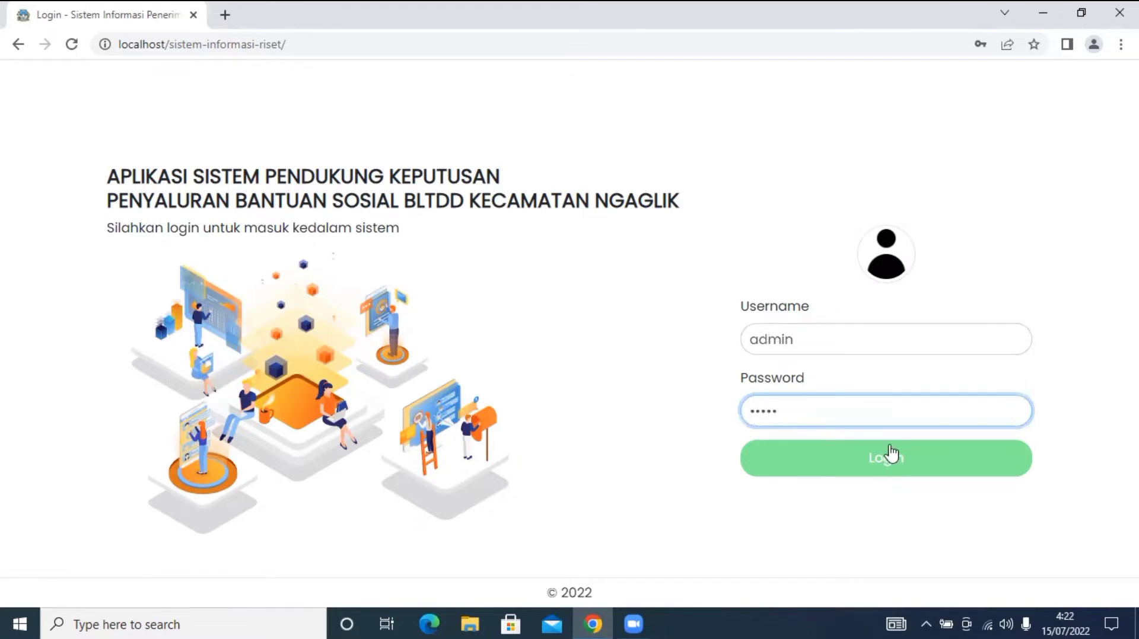
left_click(842, 469)
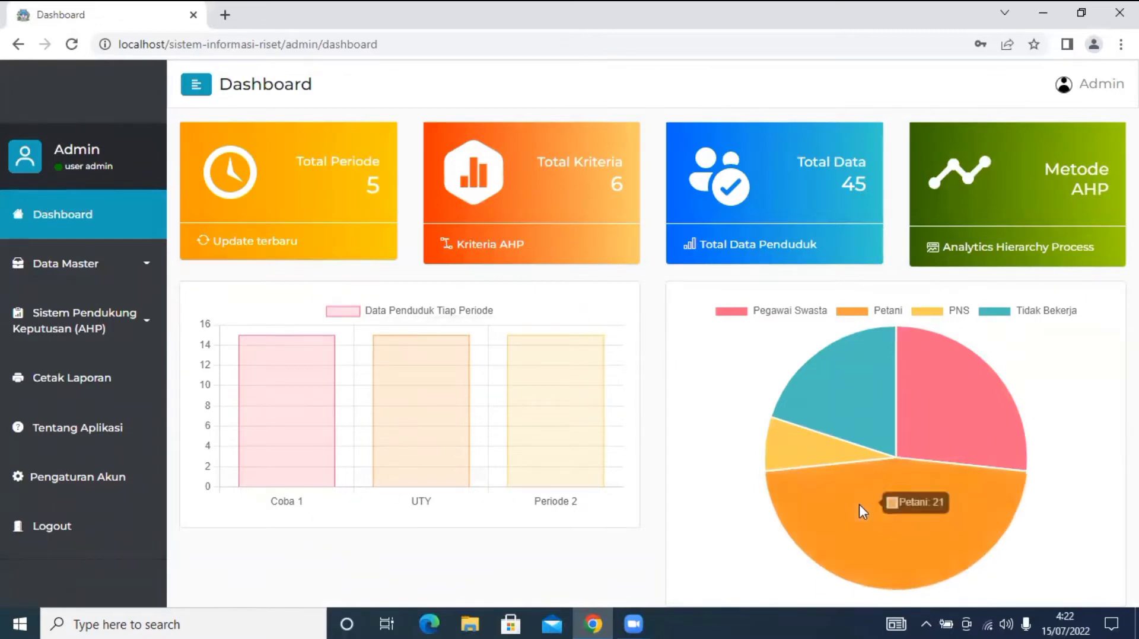
Review the dashboard's period and occupation charts, then expand Data Master in the sidebar.
mouse_move(957, 421)
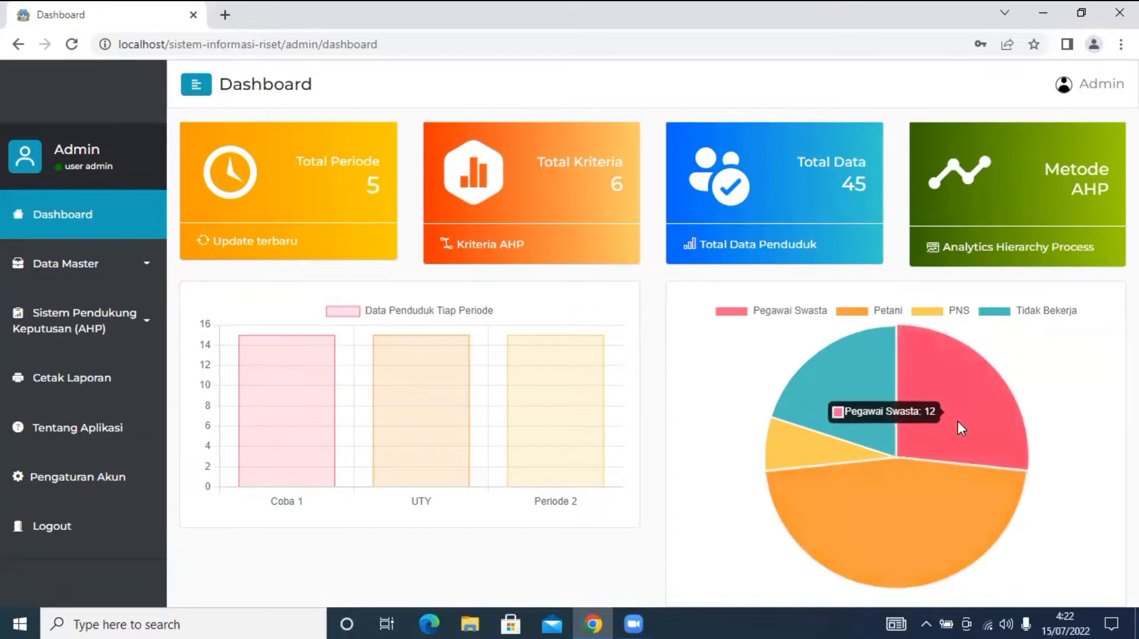
mouse_move(942, 511)
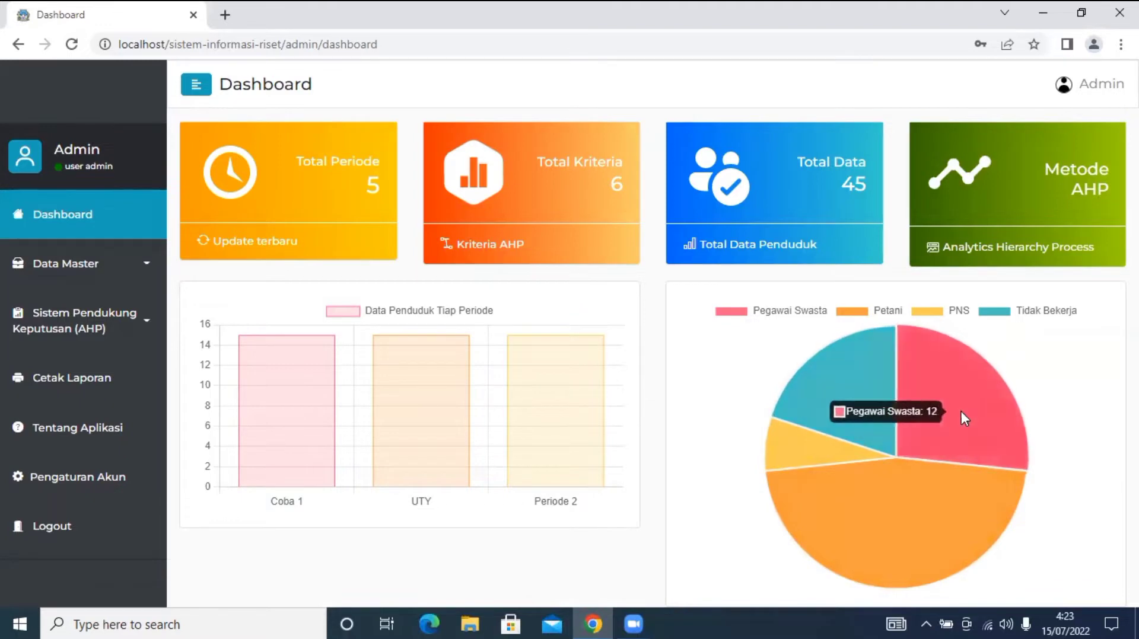
mouse_move(806, 458)
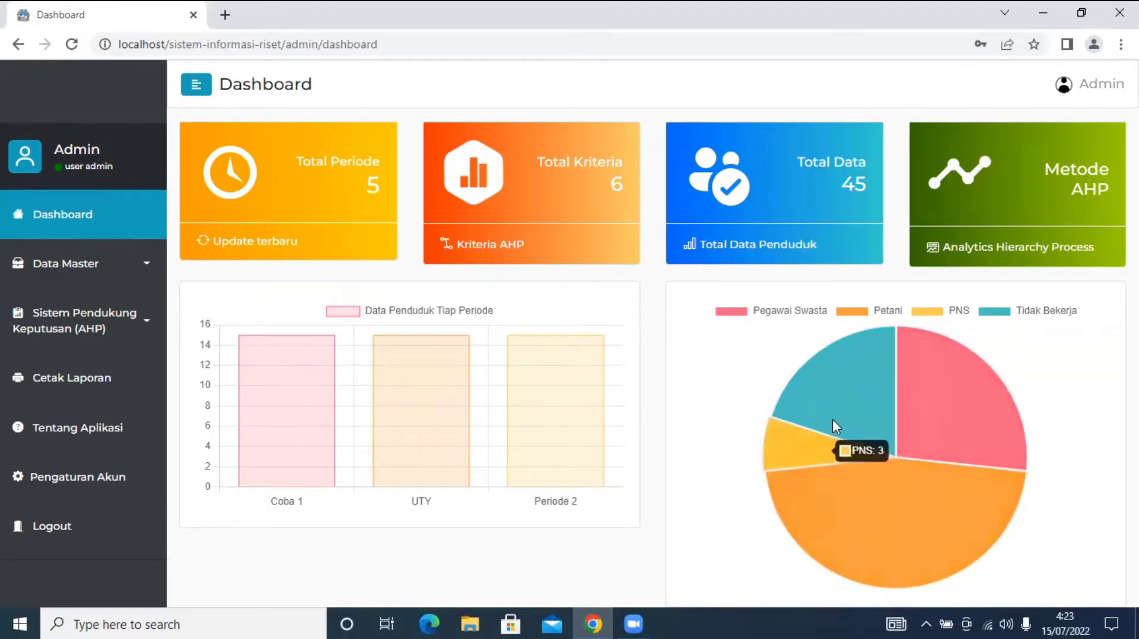
mouse_move(924, 379)
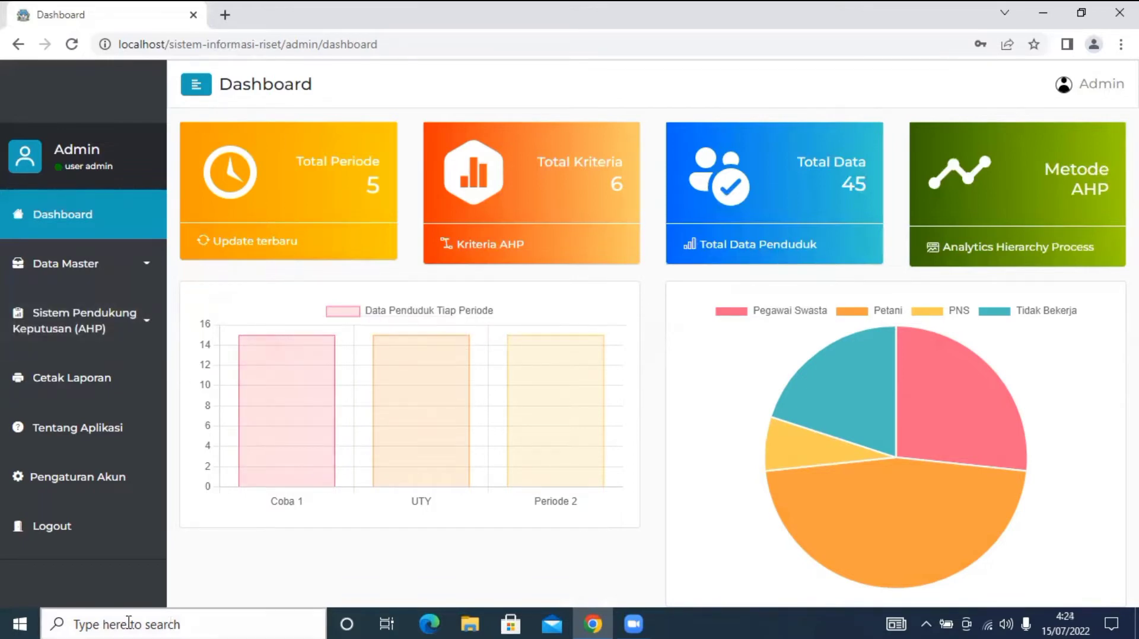
left_click(129, 264)
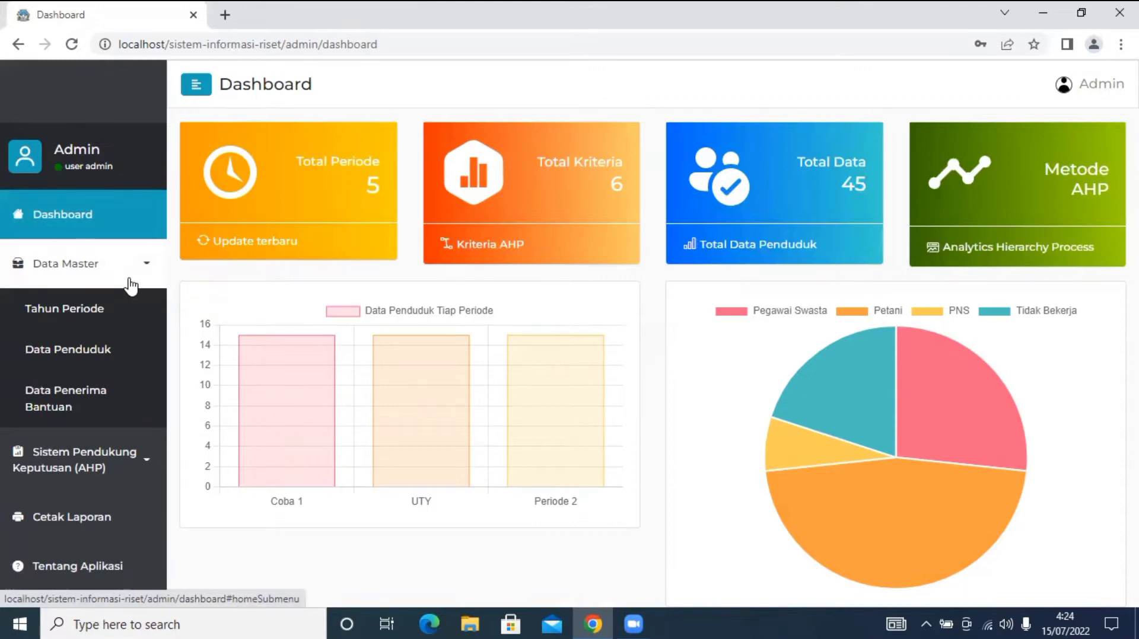
Open Tahun Periode and scroll through its five listed periods.
left_click(118, 325)
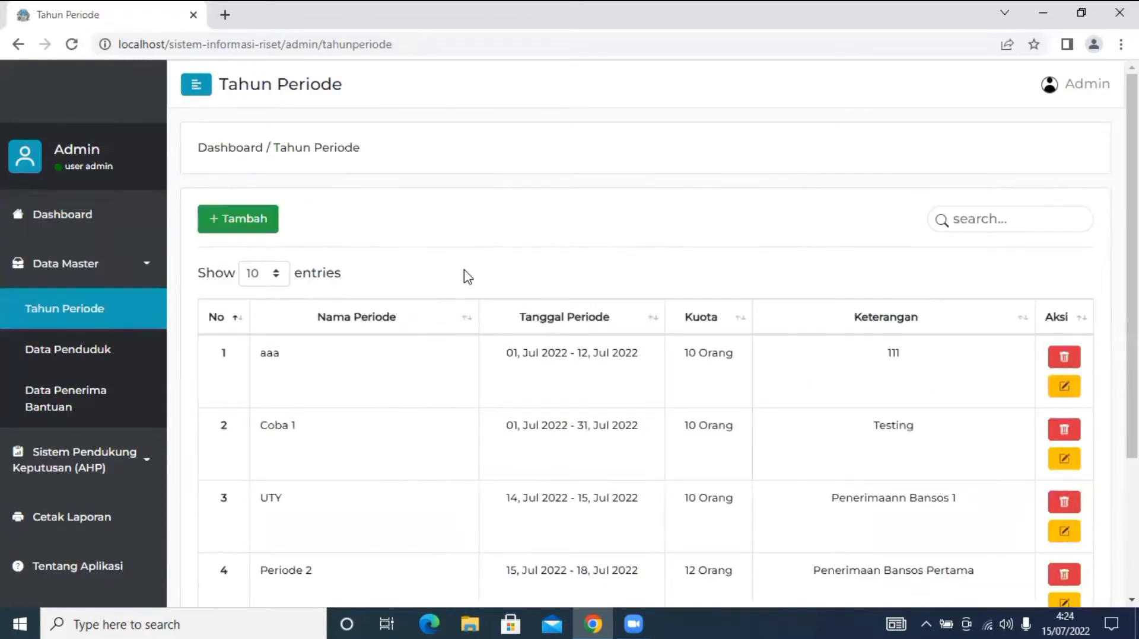
scroll(468, 276, "down", 3)
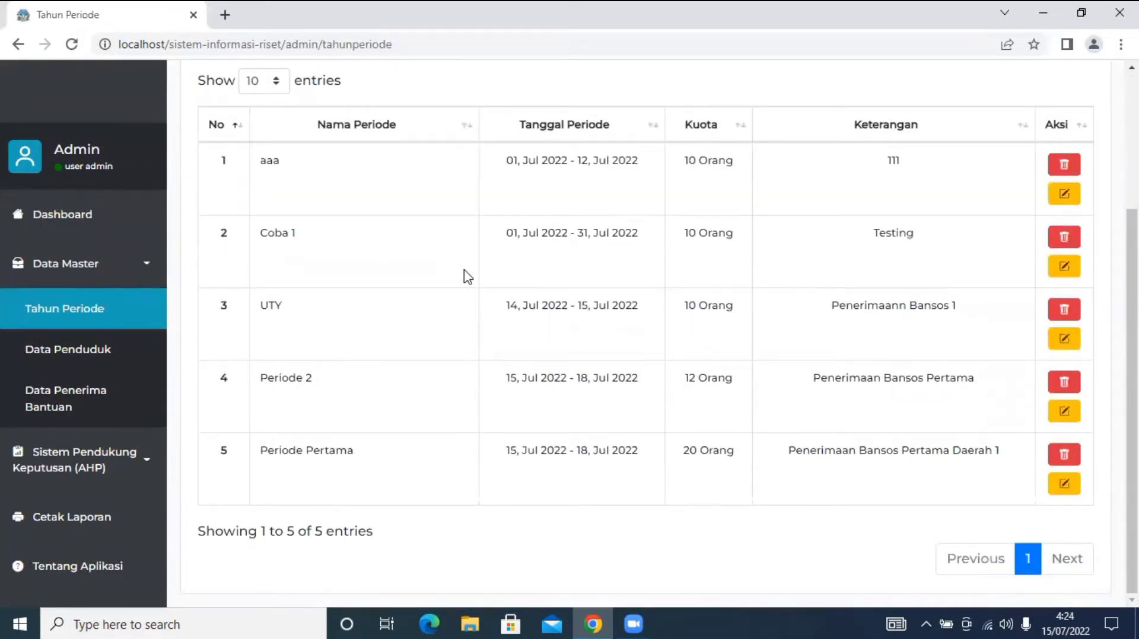
scroll(468, 277, "up", 3)
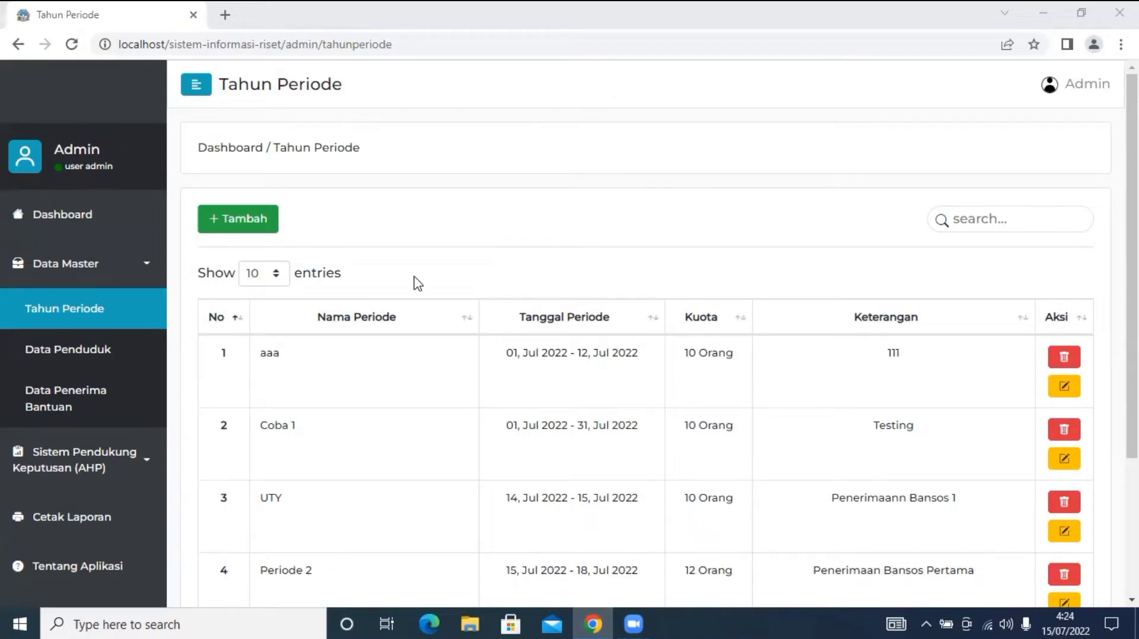
Start a new period named 'Pembagian Periode Kedua'.
left_click(269, 219)
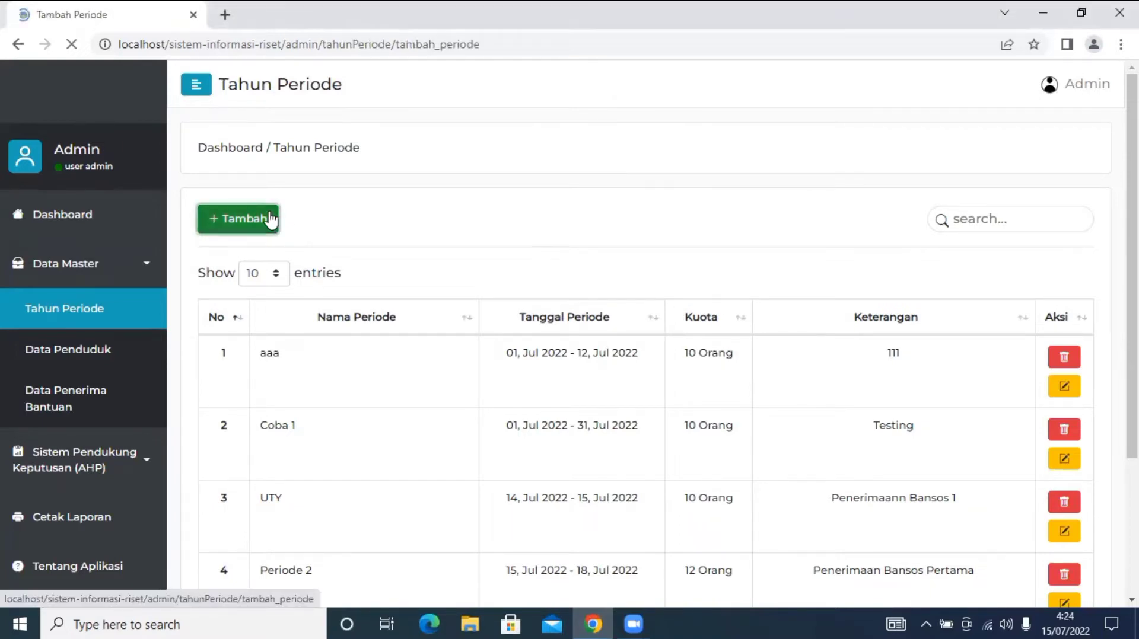
scroll(319, 376, "down", 1)
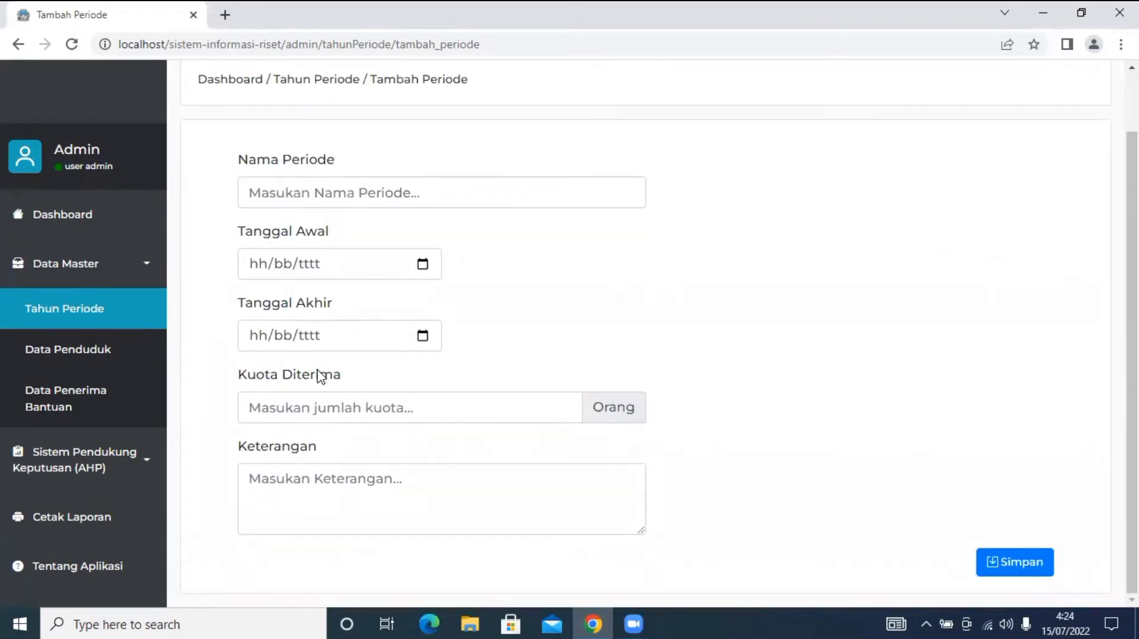
scroll(319, 377, "up", 1)
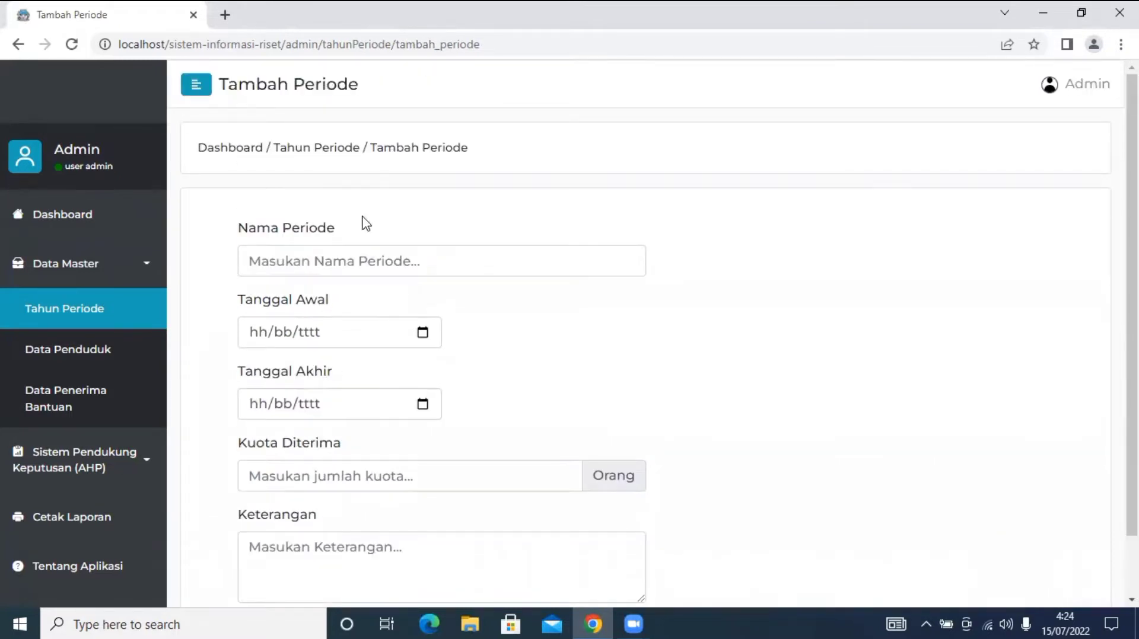
left_click(360, 267)
type("P")
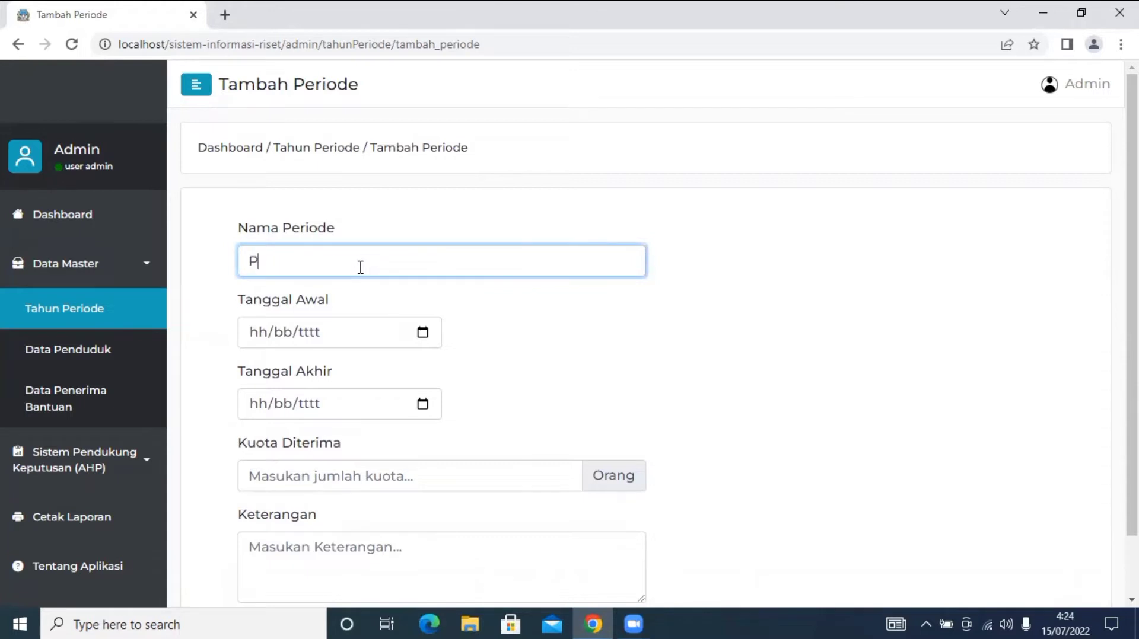
type("el")
key("BackSpace")
key("BackSpace")
key("BackSpace")
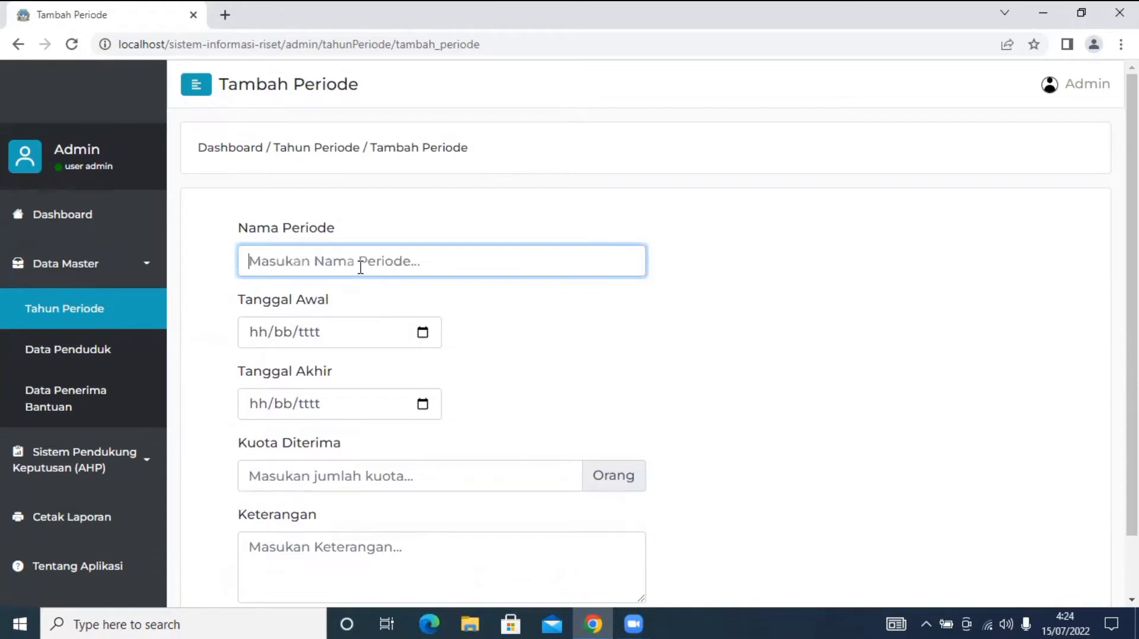
type("Pembag")
key("BackSpace")
key("BackSpace")
type("bag")
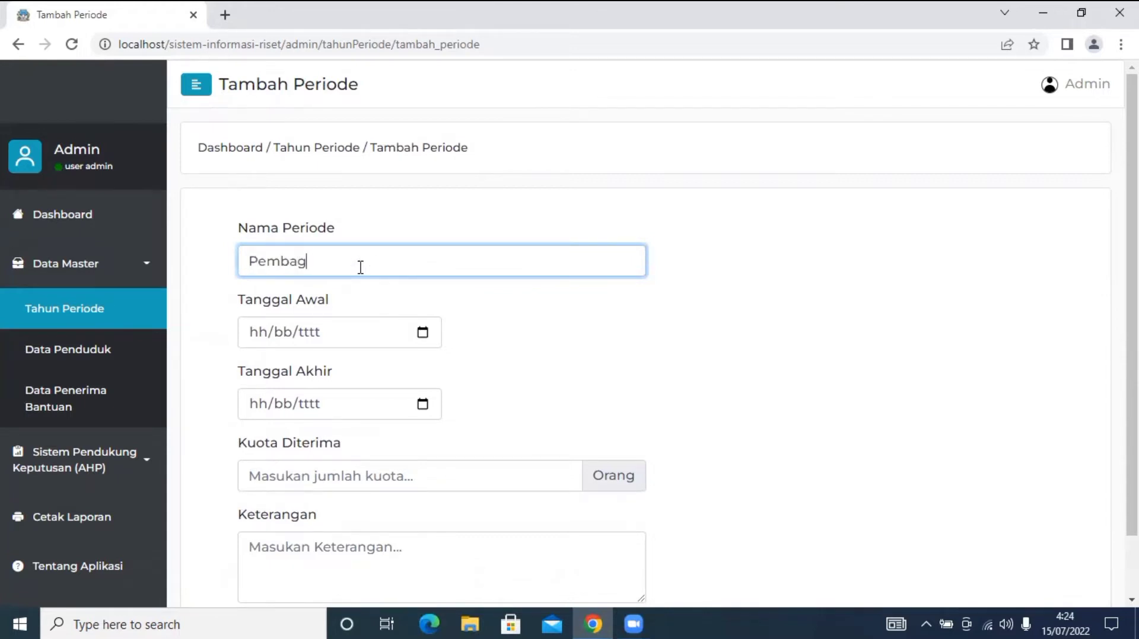
type("ian Periode Kedua")
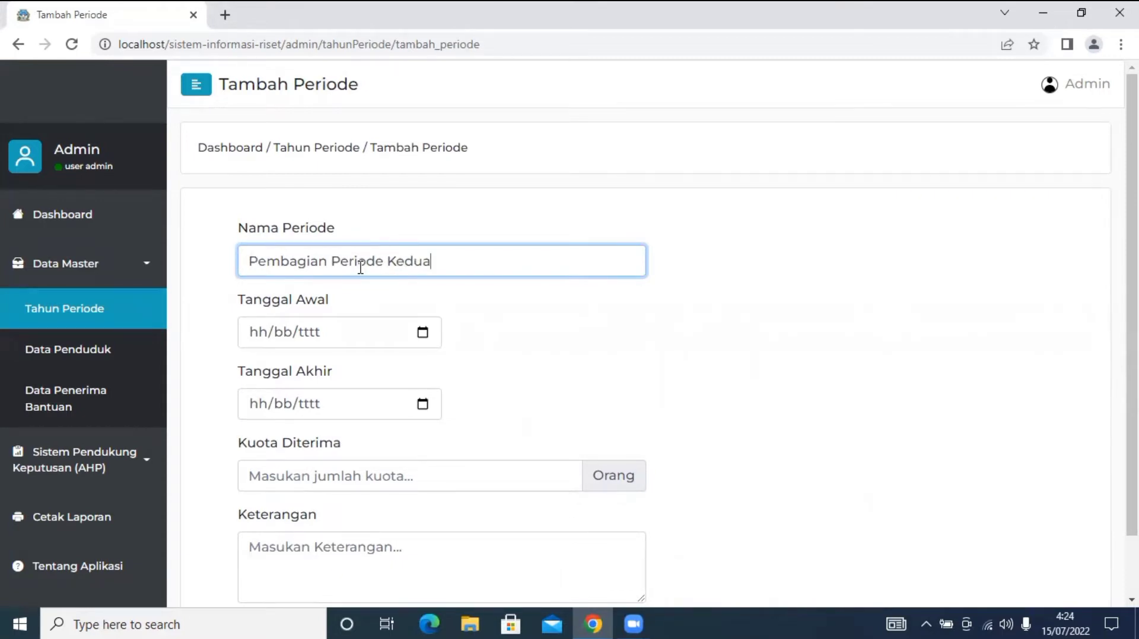
Set the period dates from 16 July to 18 July 2022.
left_click(423, 334)
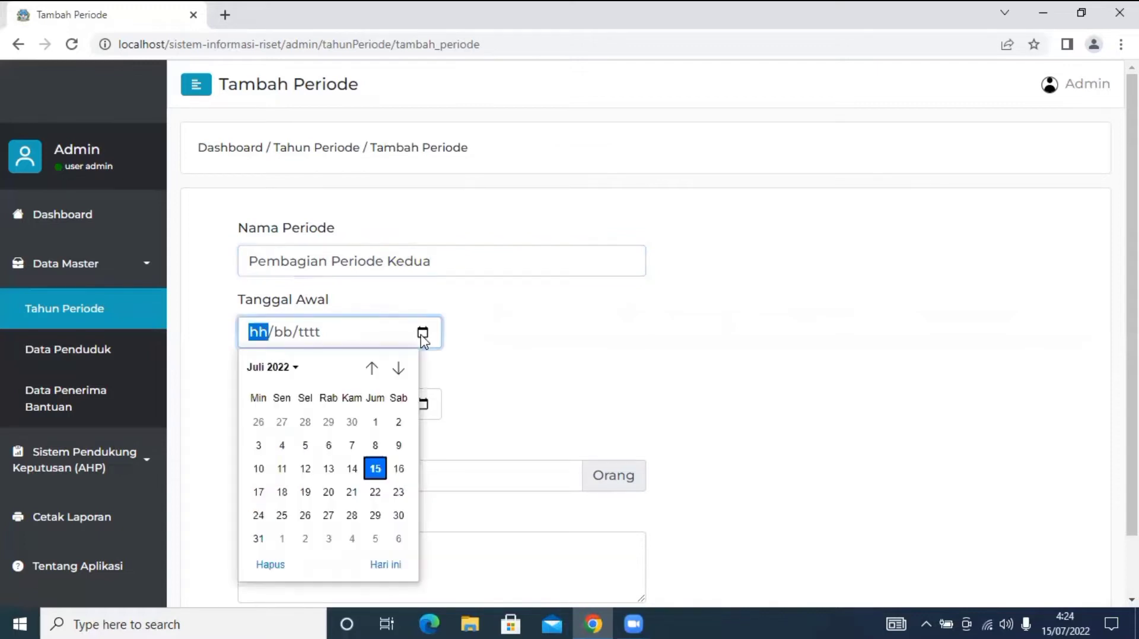
left_click(399, 469)
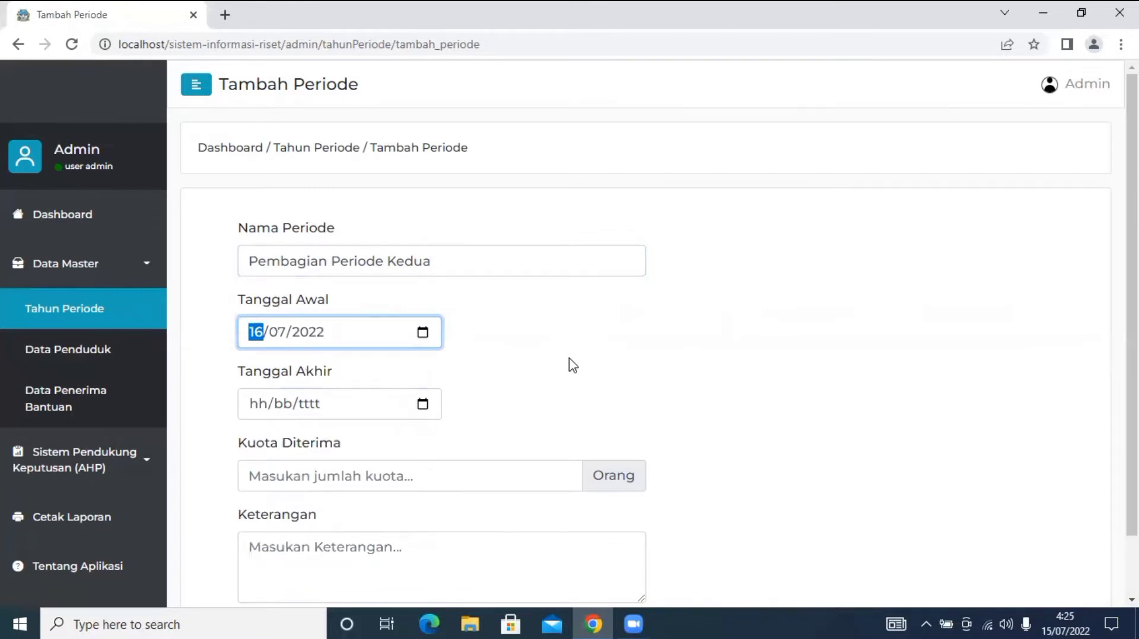
left_click(425, 414)
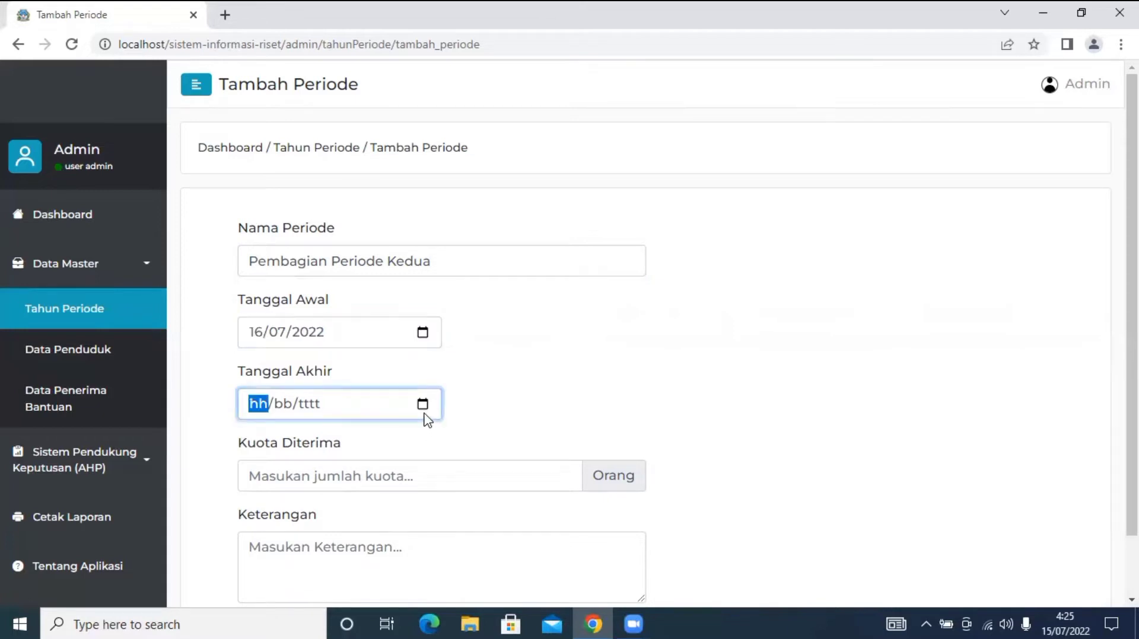
left_click(424, 409)
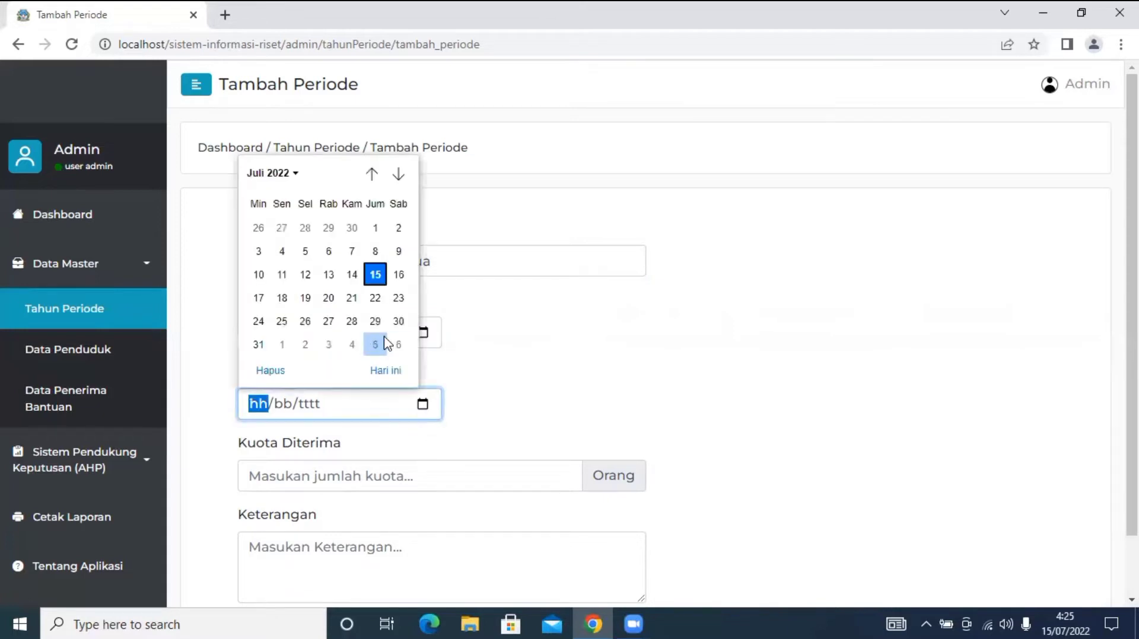
left_click(283, 299)
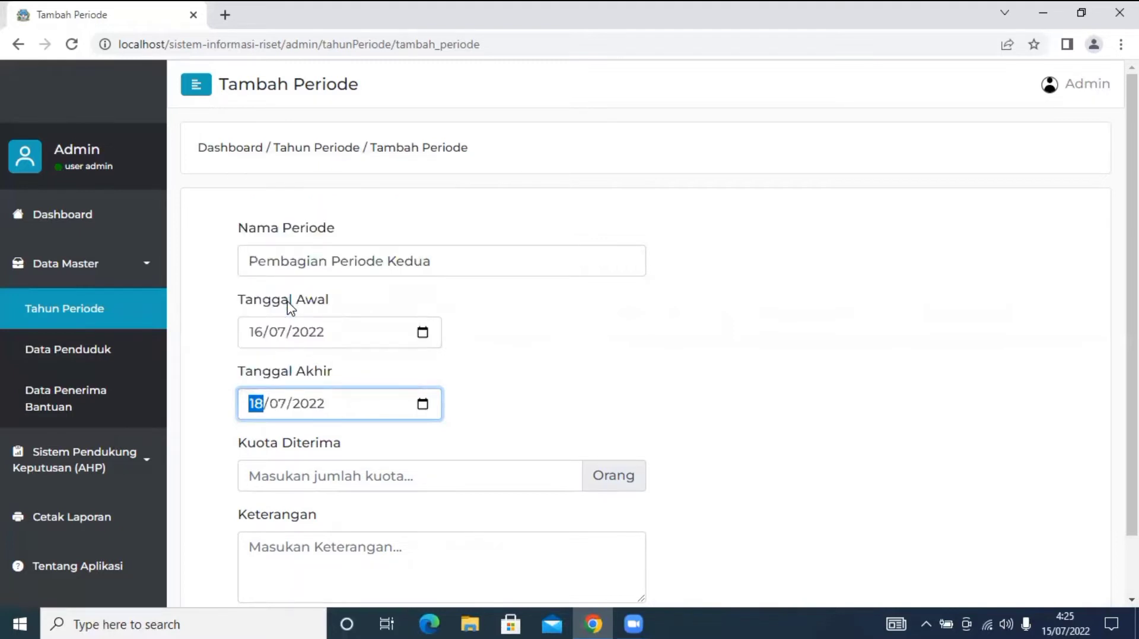
Enter a recipient quota of 10.
scroll(557, 356, "down", 1)
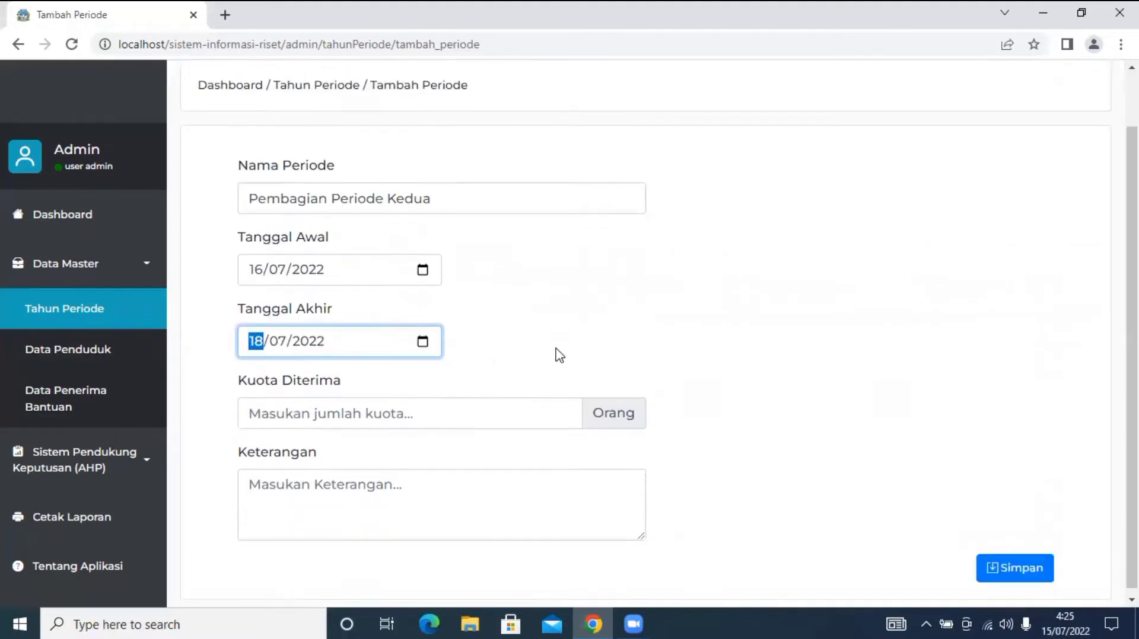
left_click(420, 414)
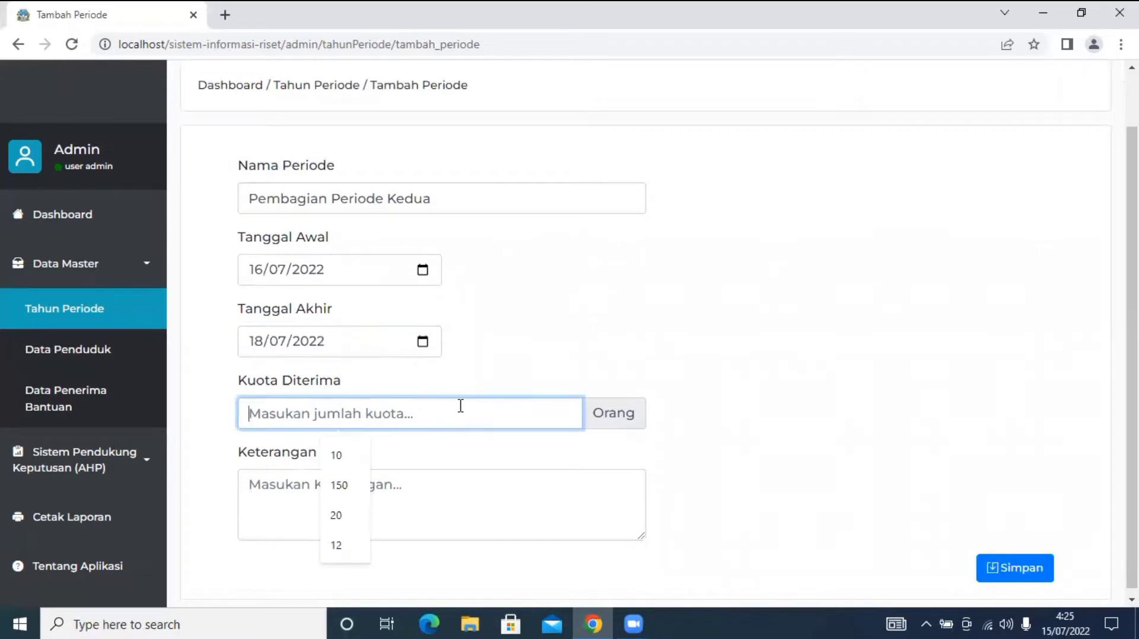
left_click(512, 389)
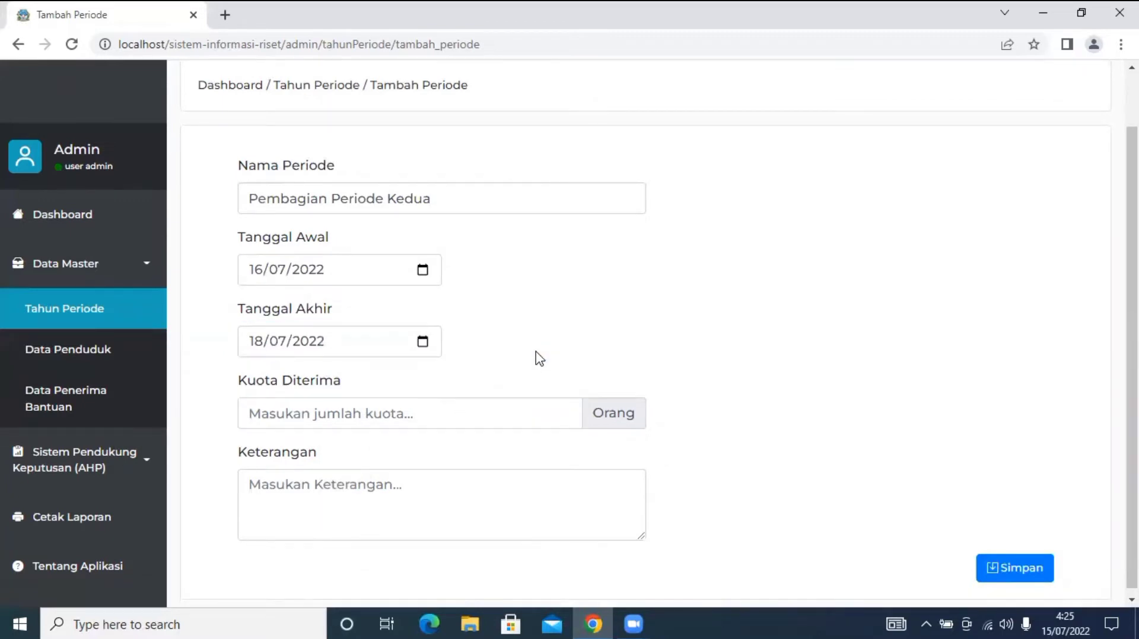
left_click(492, 421)
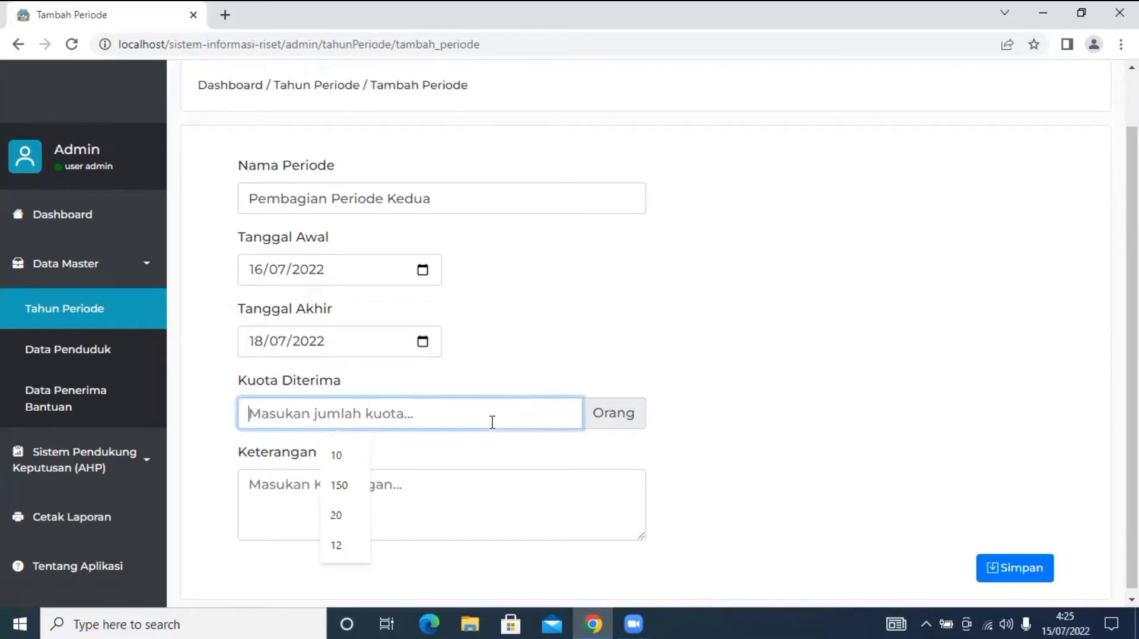
type("10")
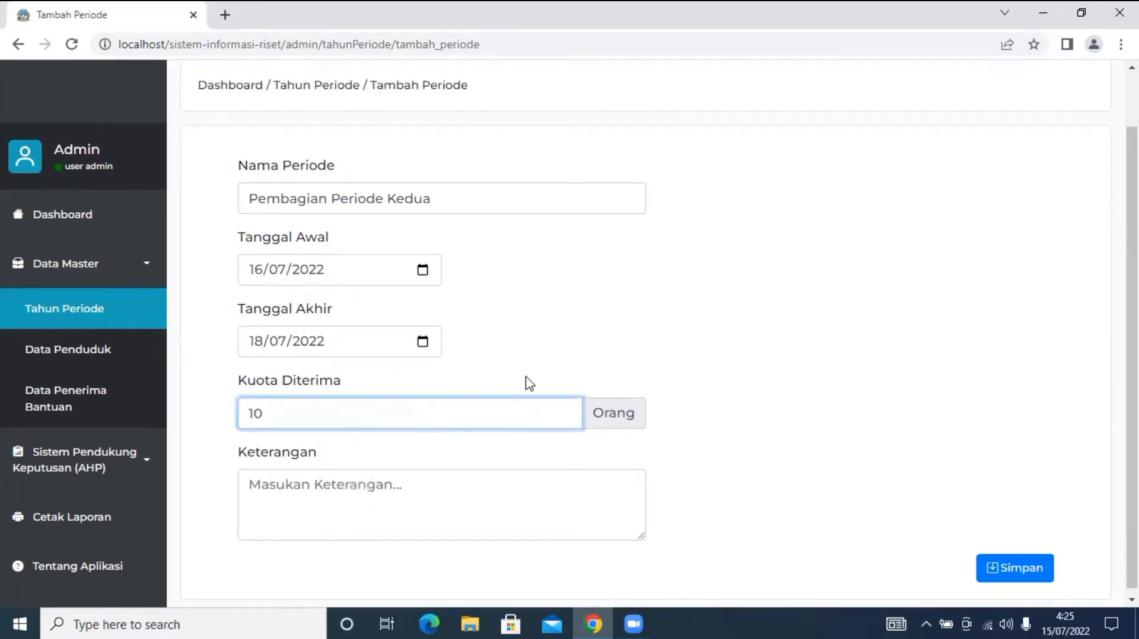
left_click(624, 328)
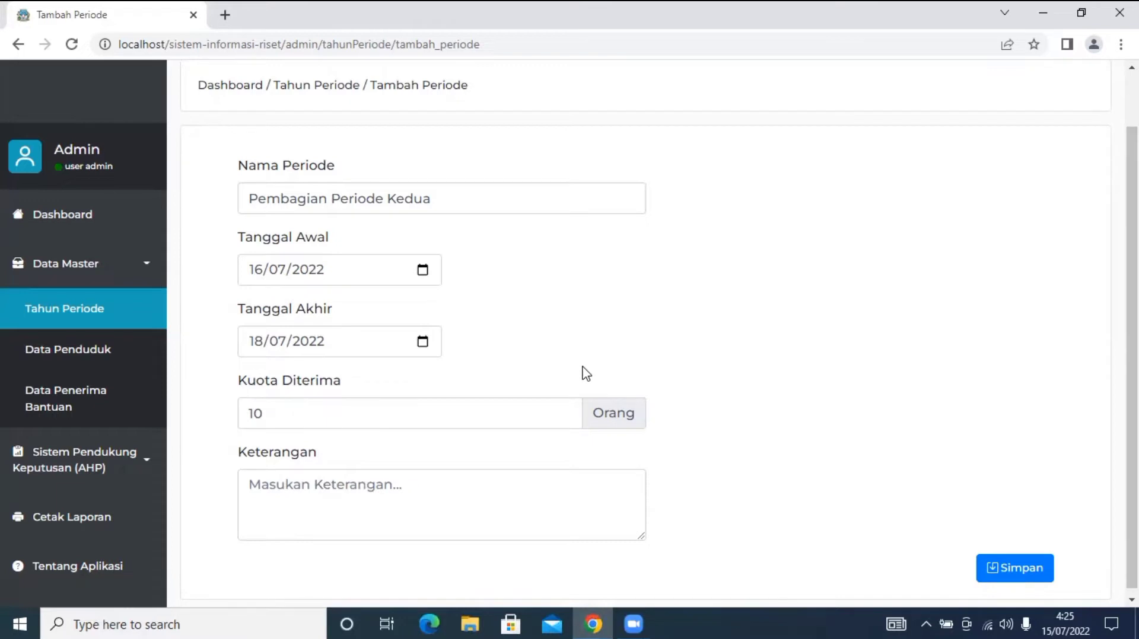
Describe the period as 'Pembagian Bansos Periode Kedua' and save it.
left_click(453, 519)
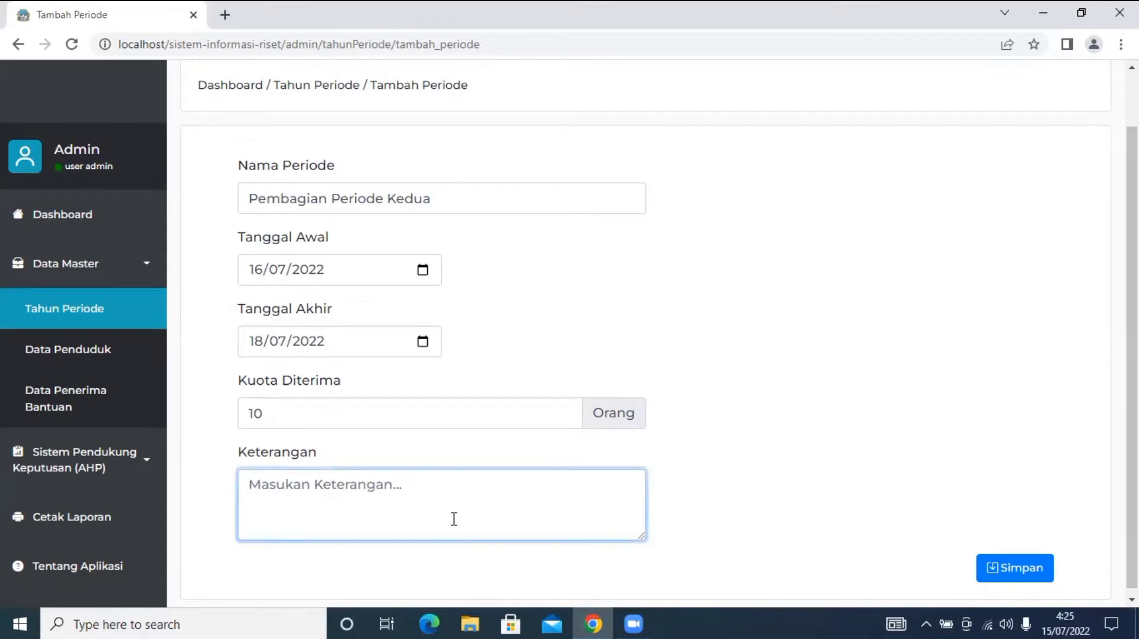
type("Pen")
key("BackSpace")
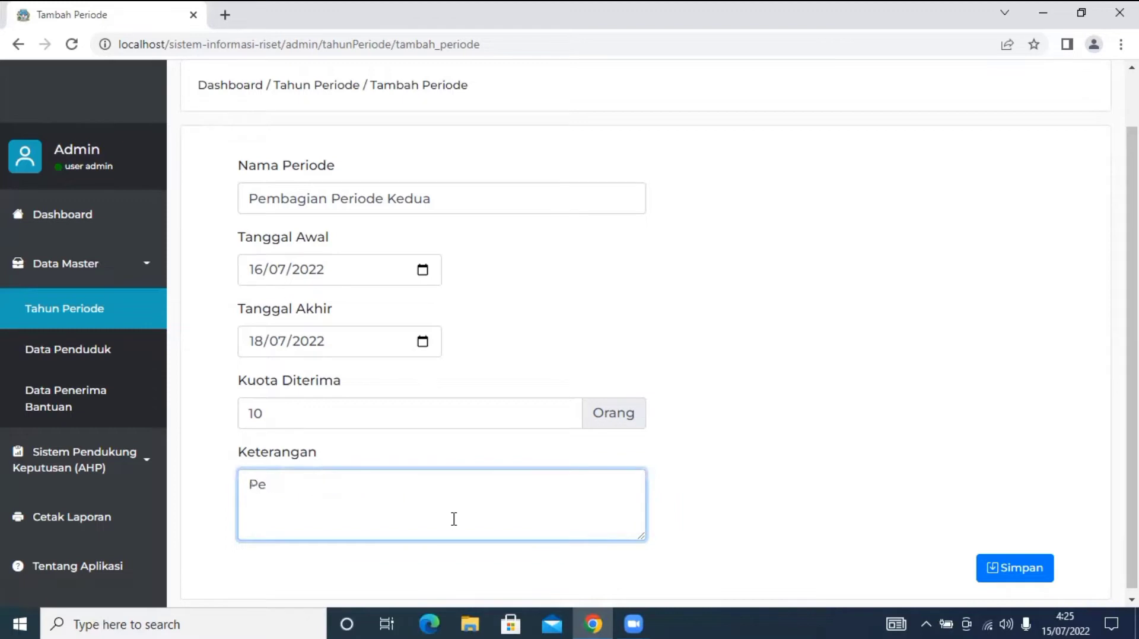
type("mbagian Ba")
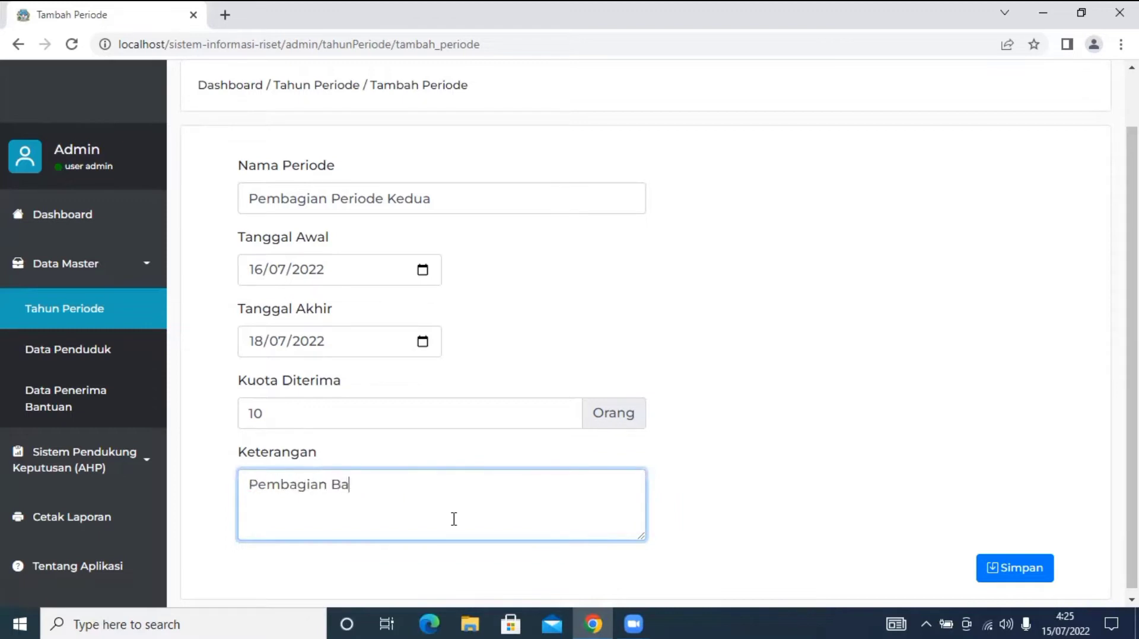
type("nsos Periode Ke")
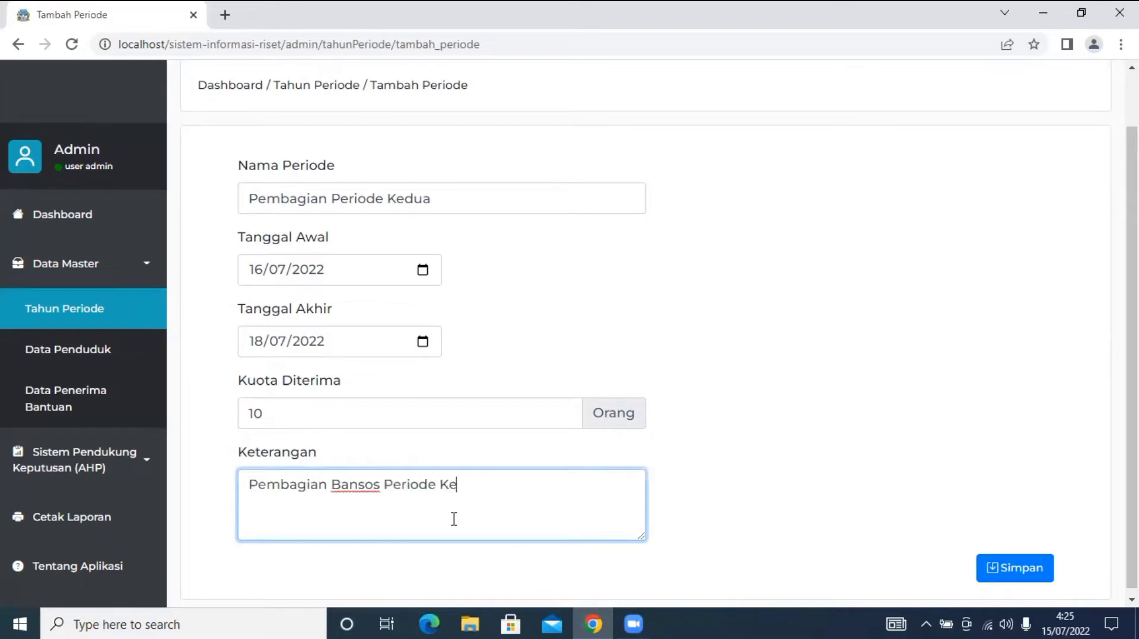
type("dua")
left_click(569, 389)
scroll(570, 388, "down", 1)
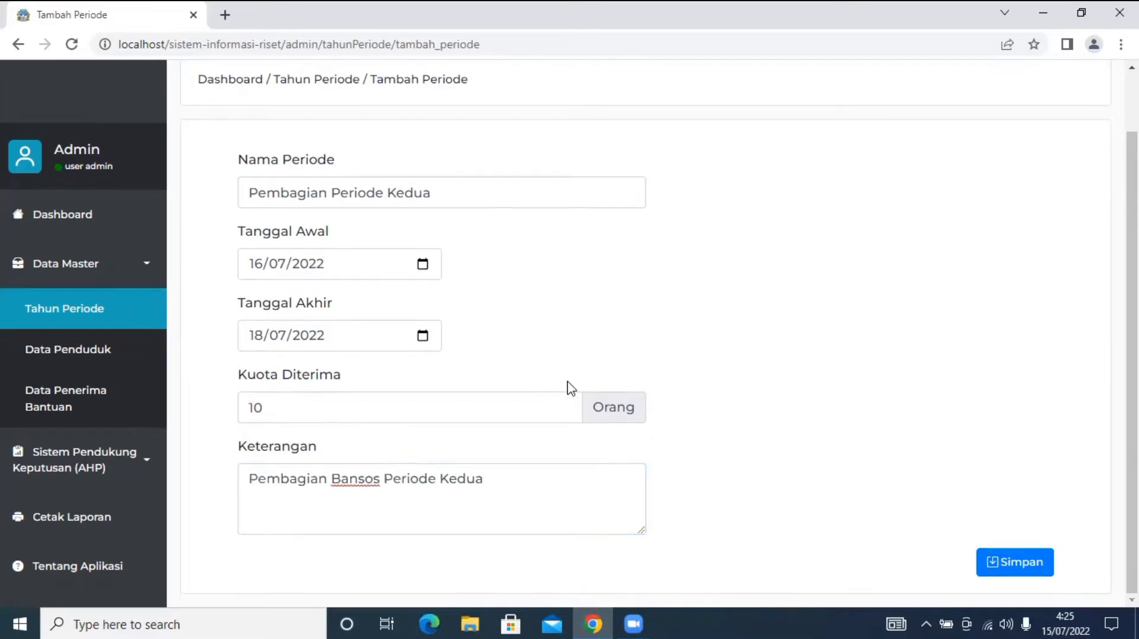
scroll(570, 389, "up", 1)
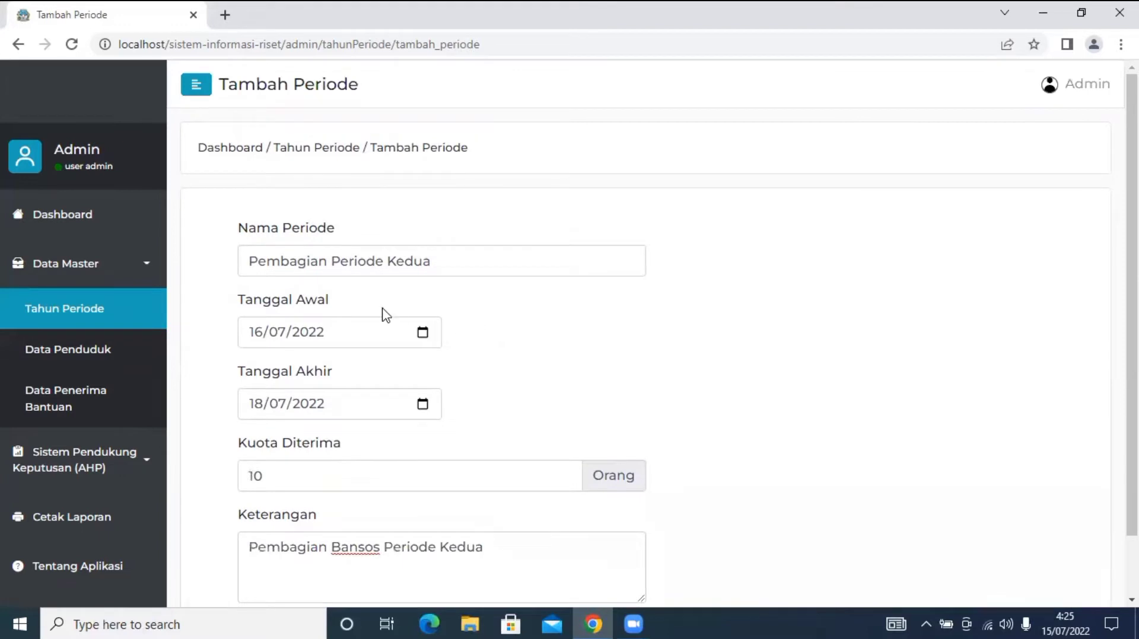
scroll(562, 398, "down", 1)
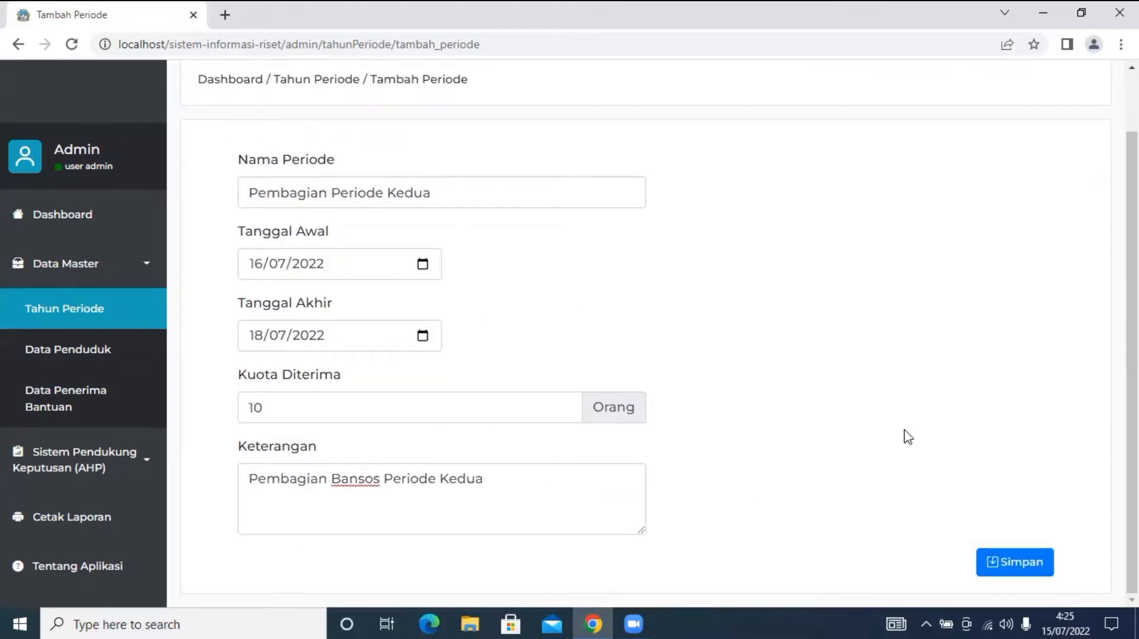
left_click(1014, 574)
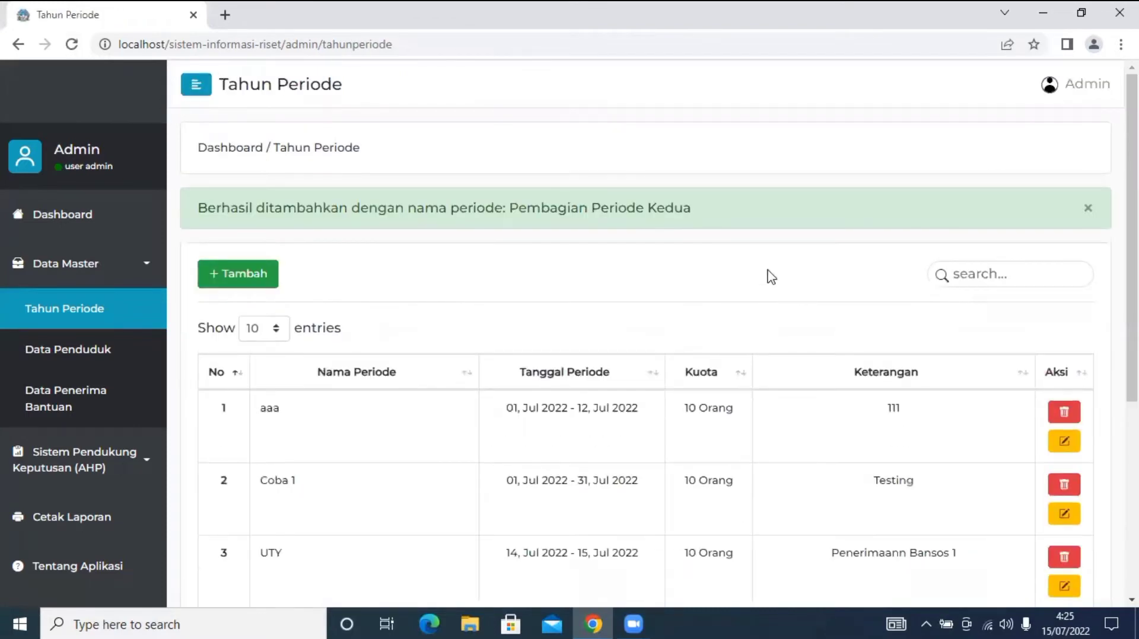
Scroll the period list to find Pembagian Periode Kedua as row 6.
scroll(771, 278, "down", 5)
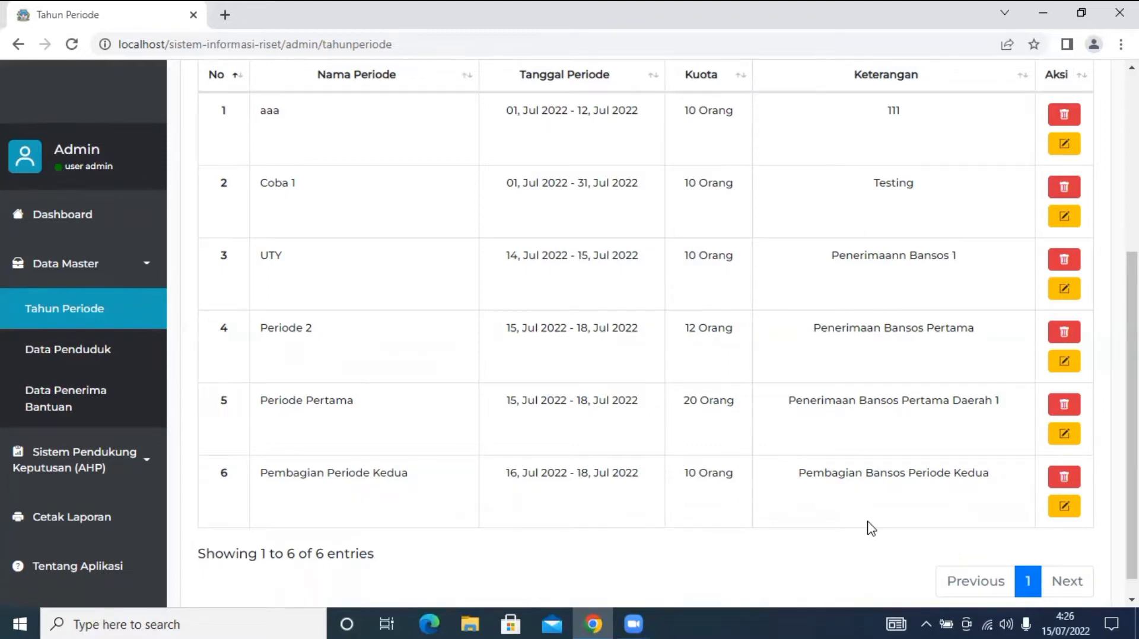
scroll(868, 529, "up", 4)
scroll(867, 525, "down", 5)
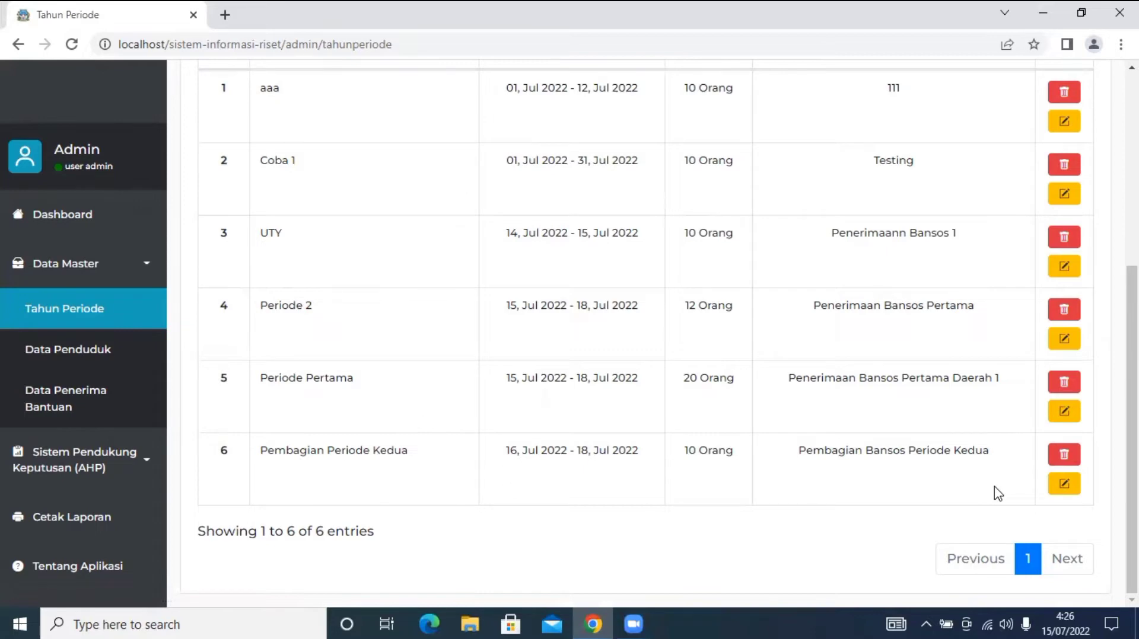
Review Pembagian Periode Kedua's edit form without changes, then go to Data Penduduk.
left_click(1062, 485)
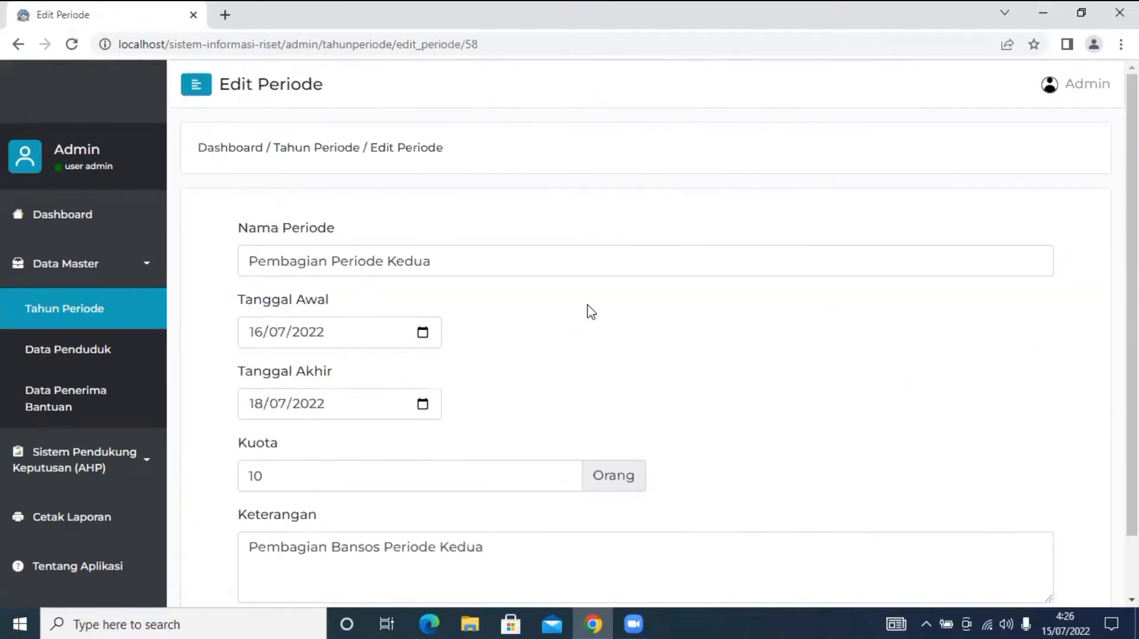
scroll(591, 312, "down", 1)
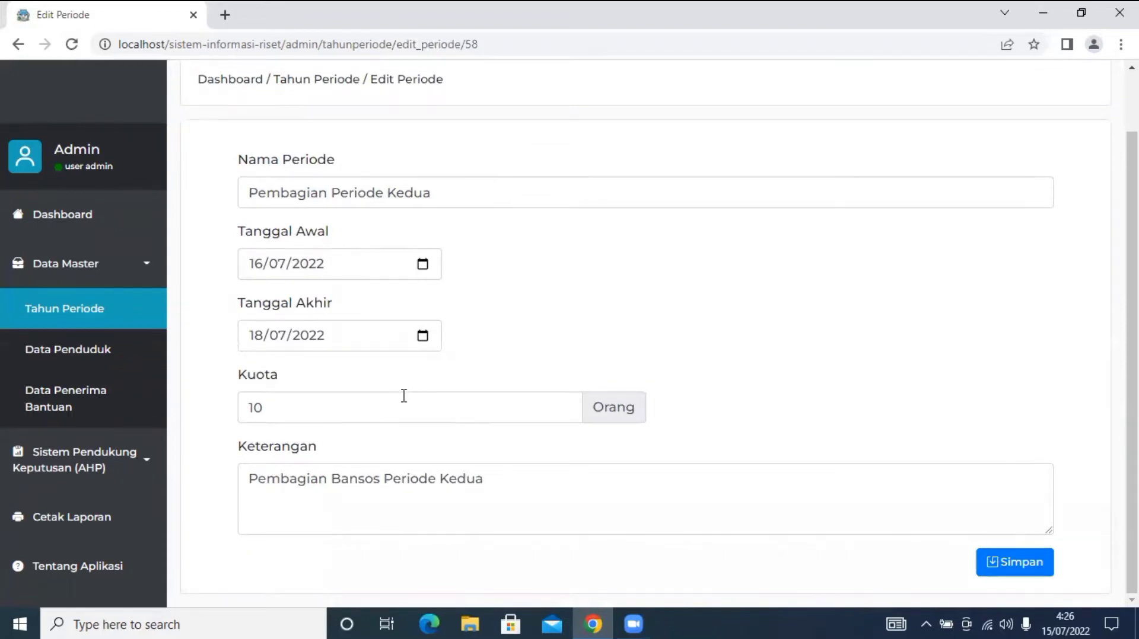
left_click(108, 323)
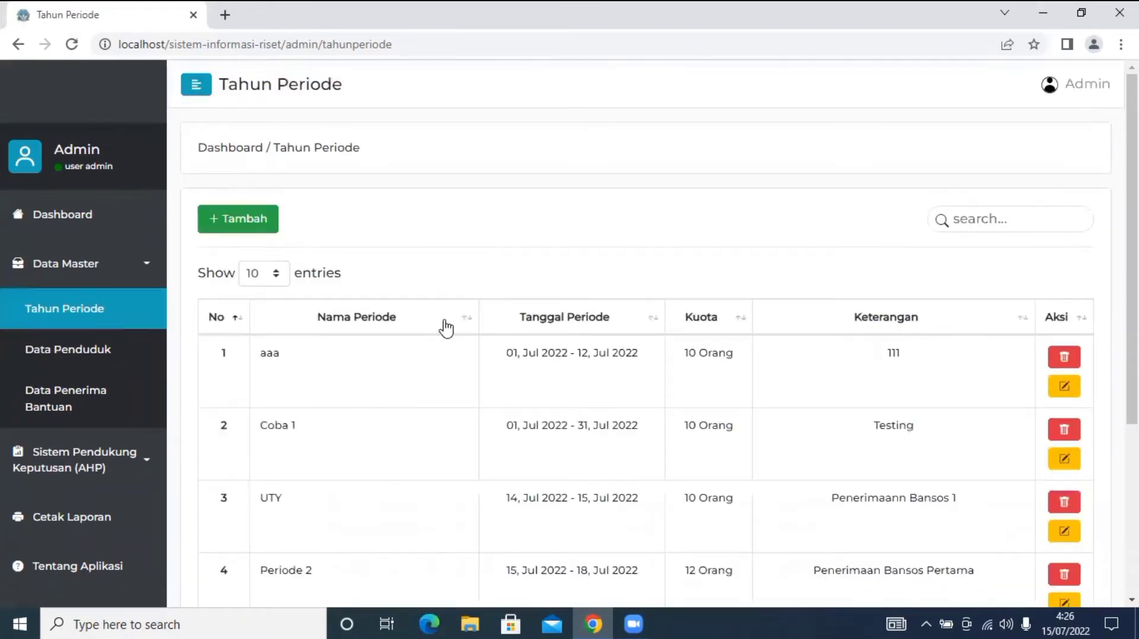
scroll(445, 326, "down", 5)
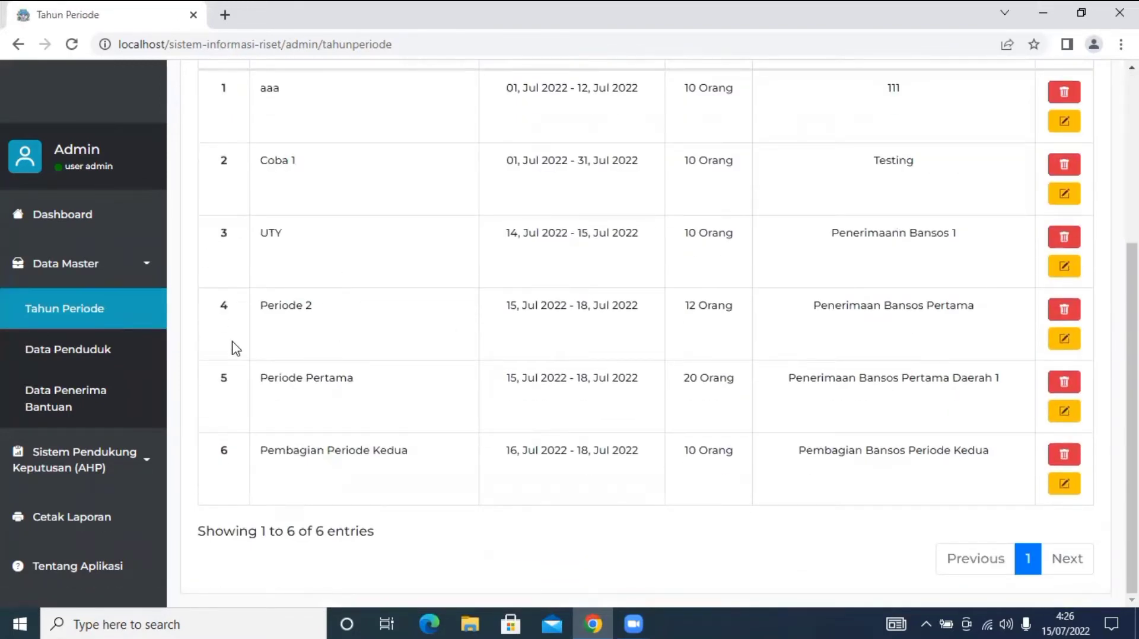
left_click(153, 369)
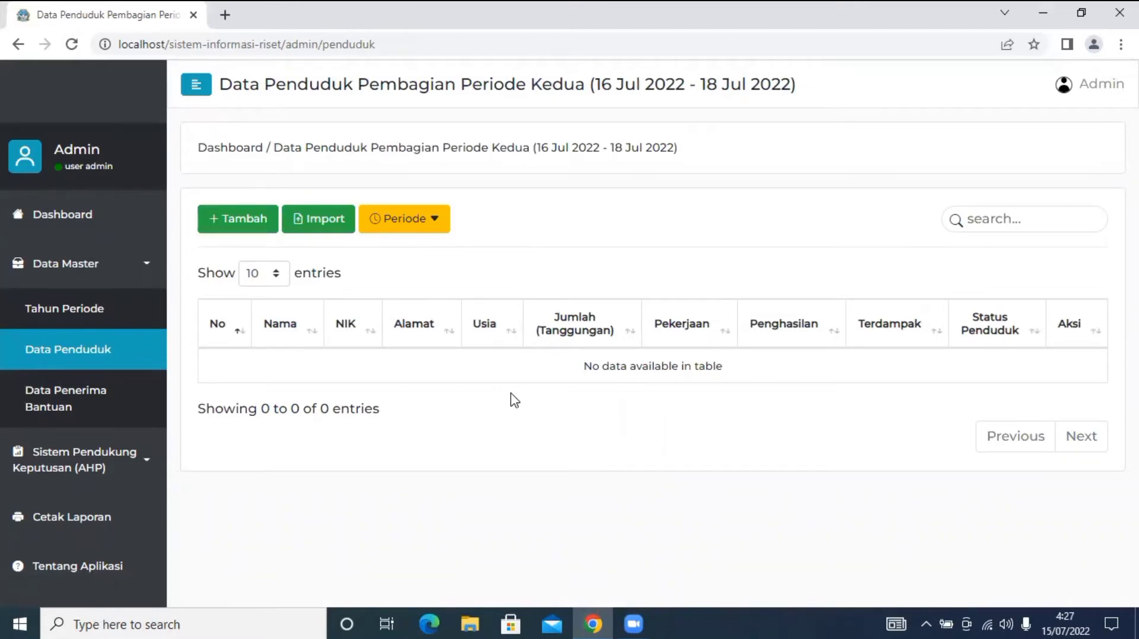
left_click(255, 219)
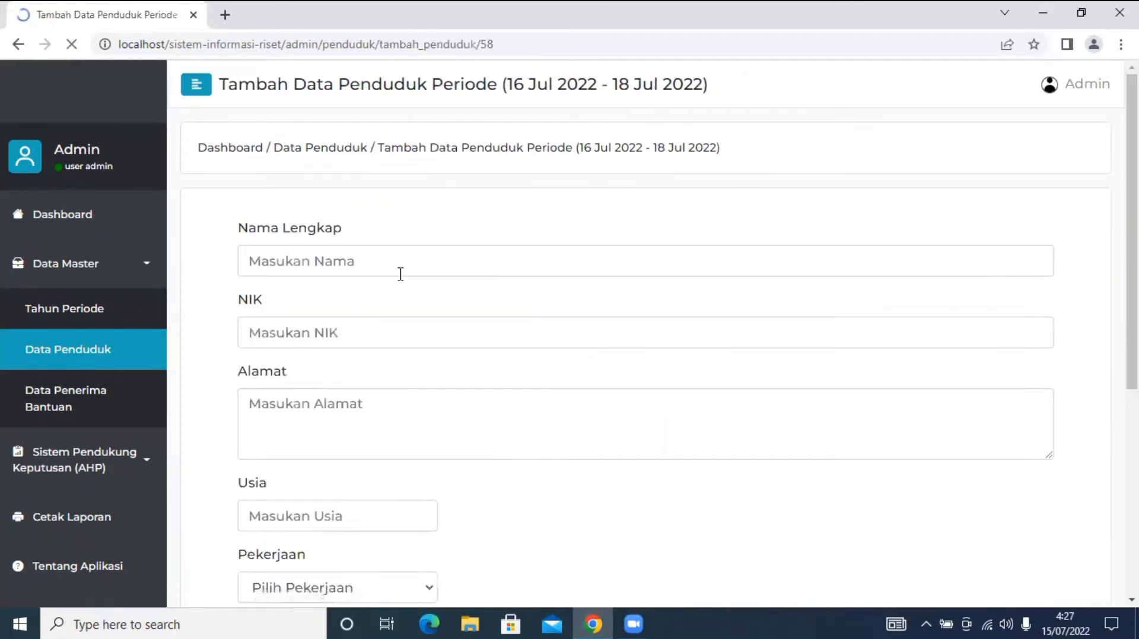
scroll(401, 274, "down", 4)
scroll(401, 274, "up", 3)
scroll(400, 274, "down", 5)
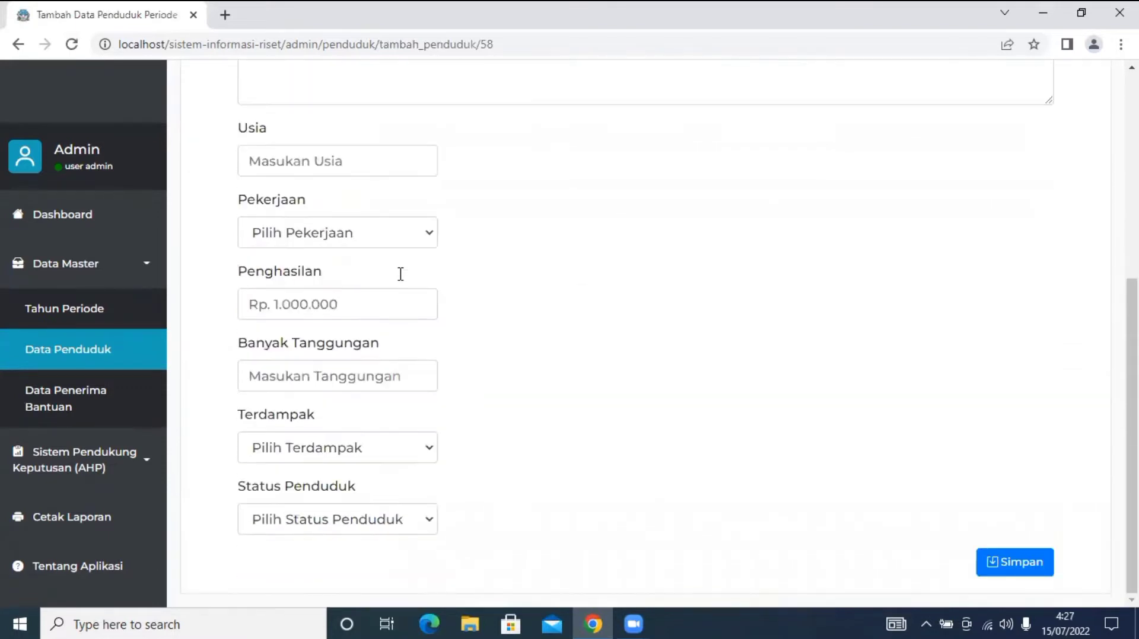
scroll(398, 277, "up", 6)
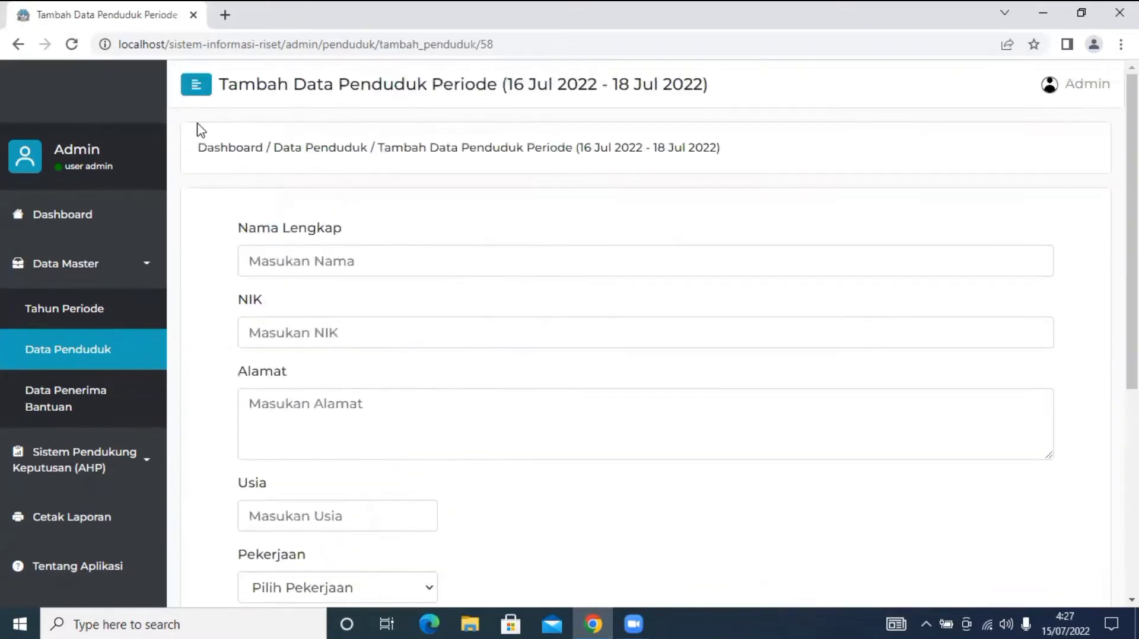
left_click(92, 366)
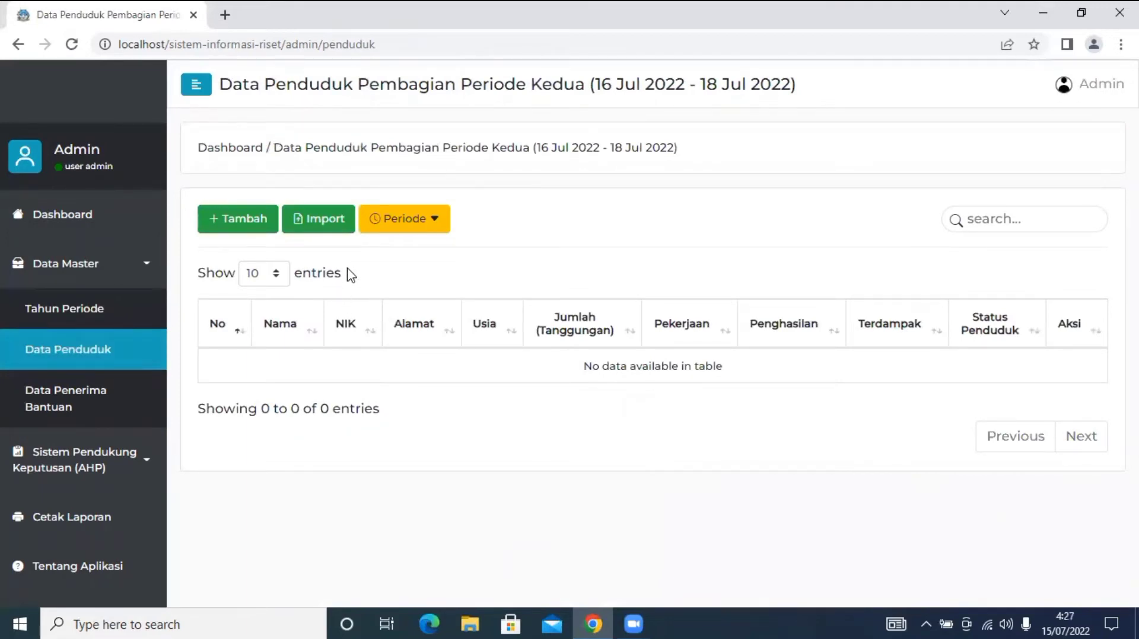
Open the Excel import page and study its Urutan Kolom column guide.
left_click(326, 217)
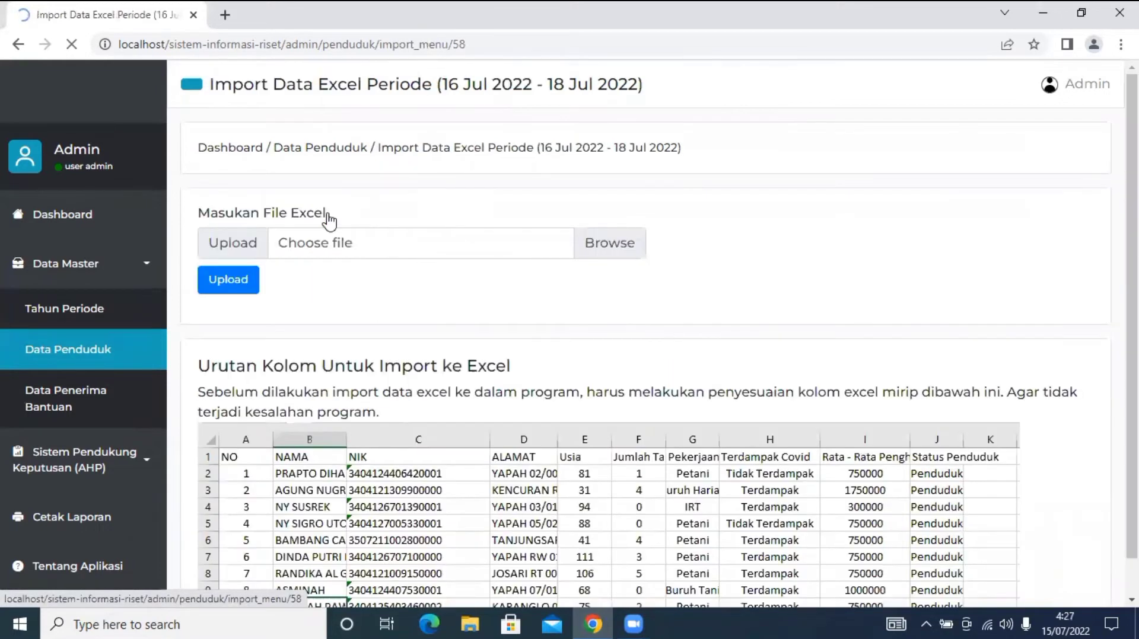
scroll(555, 293, "down", 1)
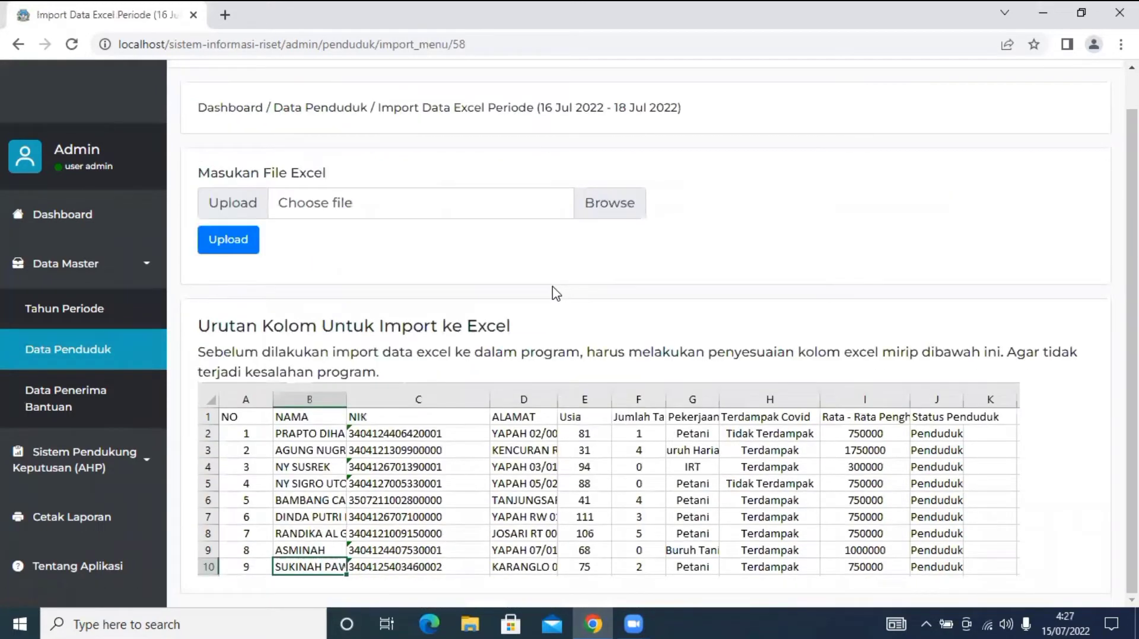
scroll(555, 293, "up", 1)
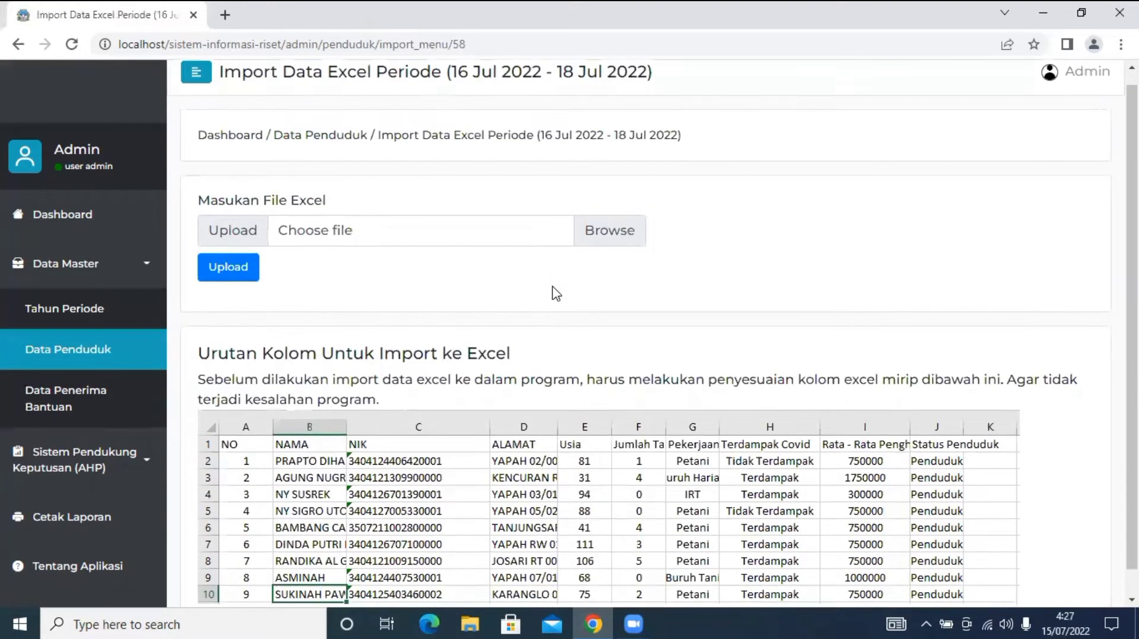
scroll(554, 292, "down", 1)
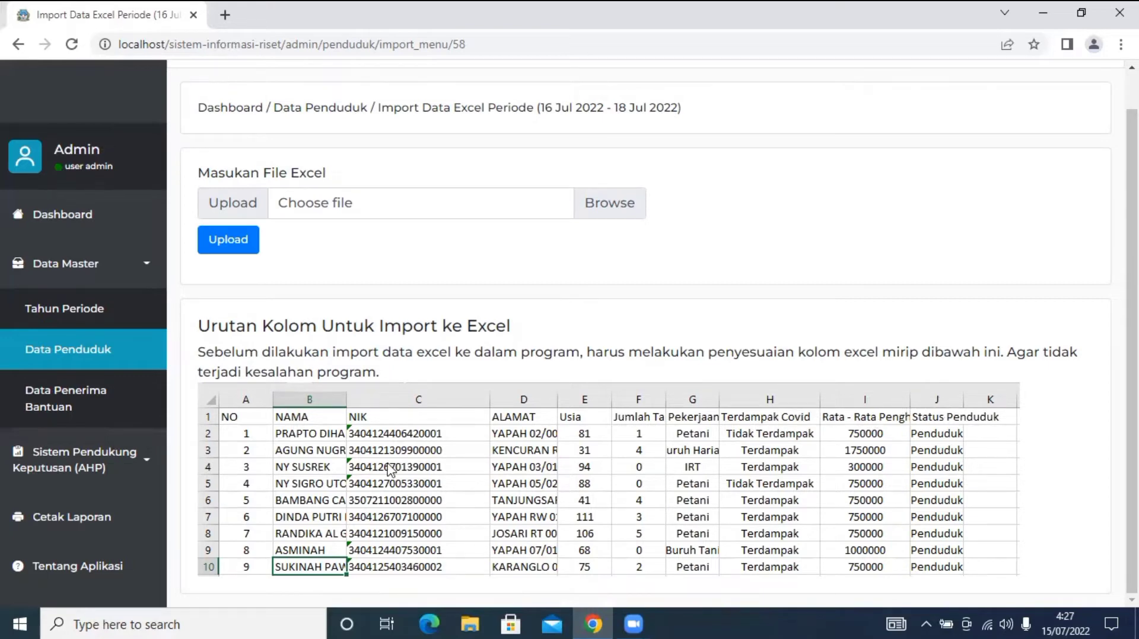
scroll(379, 454, "up", 1)
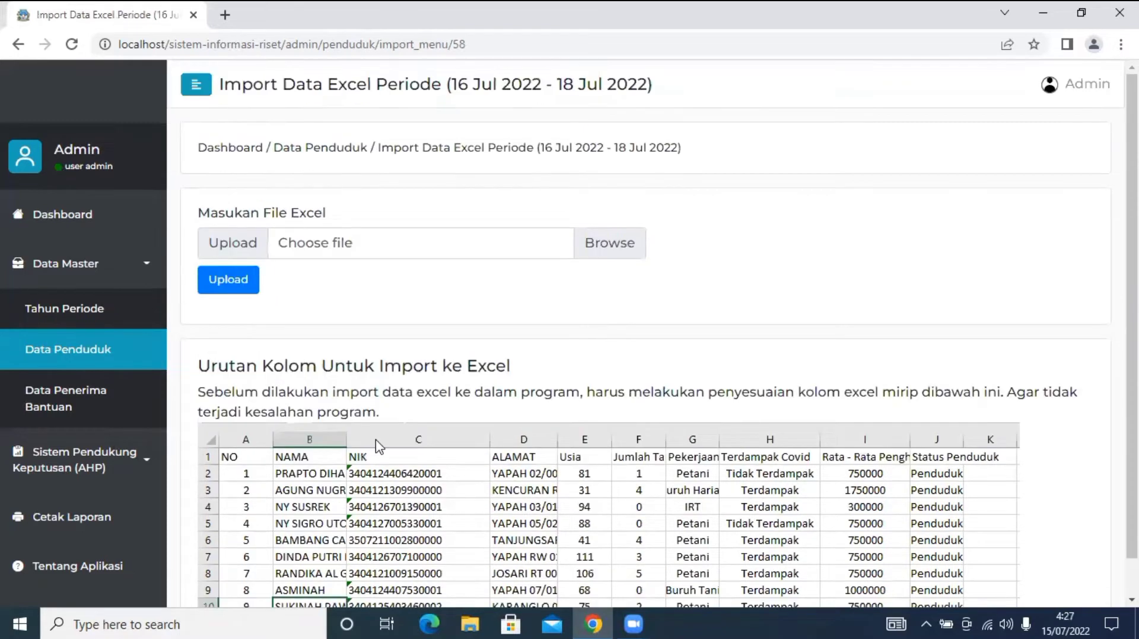
scroll(378, 446, "down", 1)
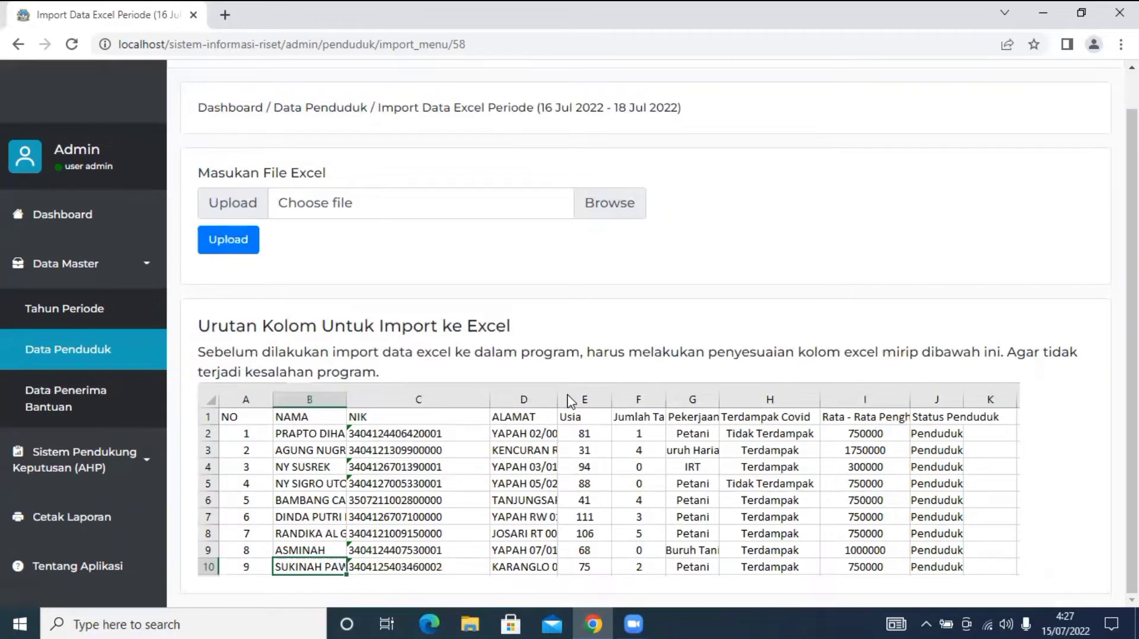
scroll(569, 401, "up", 1)
scroll(569, 400, "down", 1)
Upload Data.xlsx as the resident data for Pembagian Periode Kedua.
left_click(380, 200)
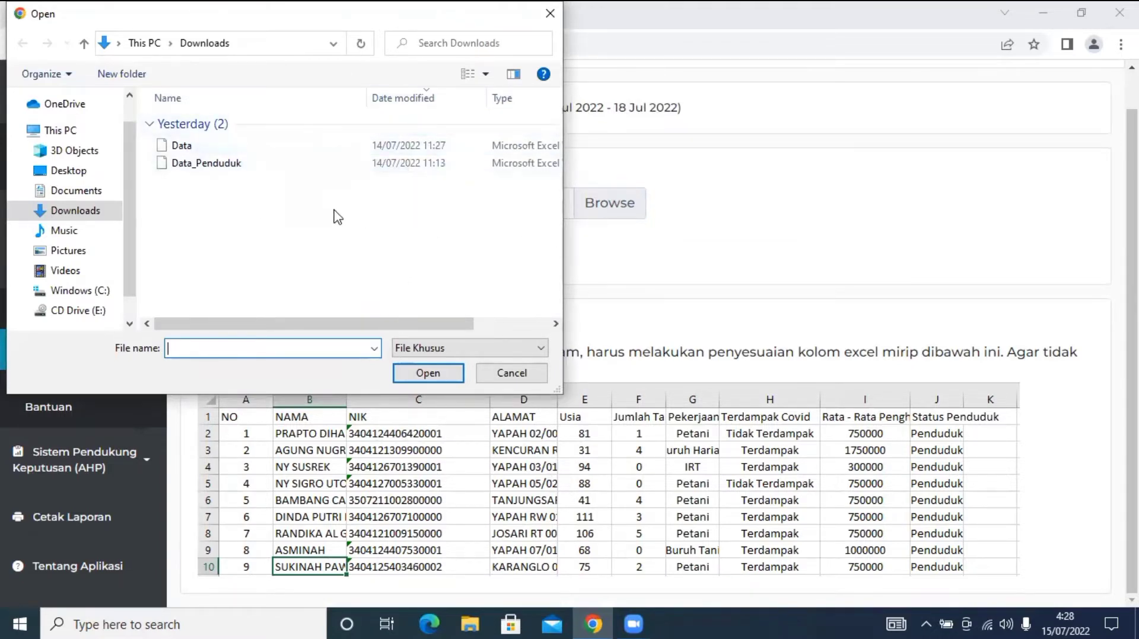
double_click(292, 147)
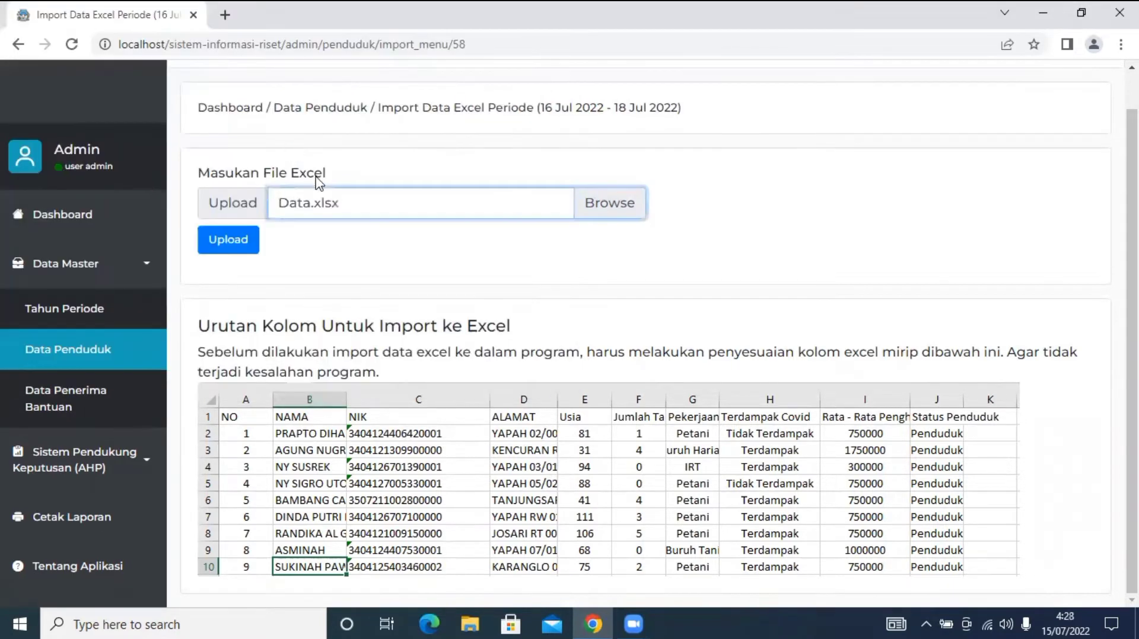
left_click(245, 249)
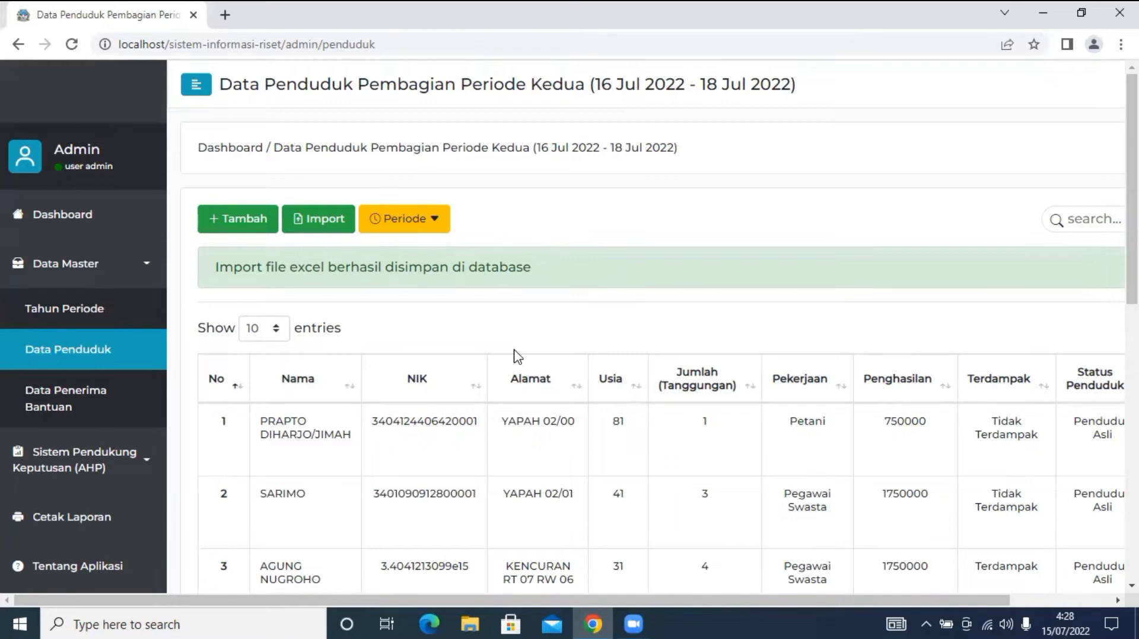
scroll(513, 356, "down", 10)
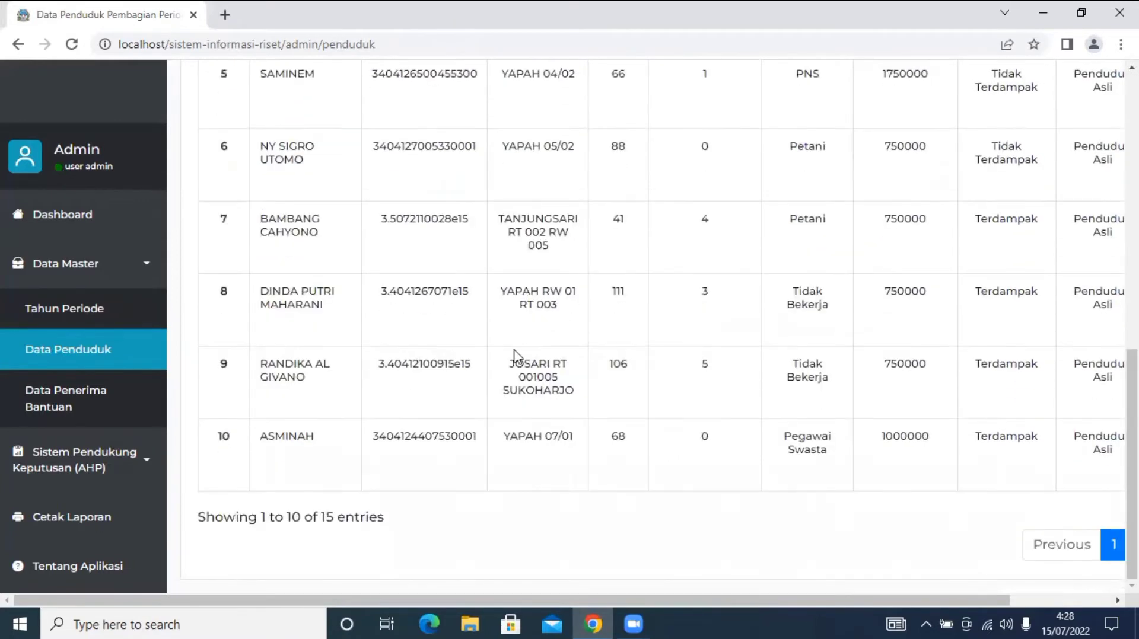
left_click_drag(477, 600, 916, 534)
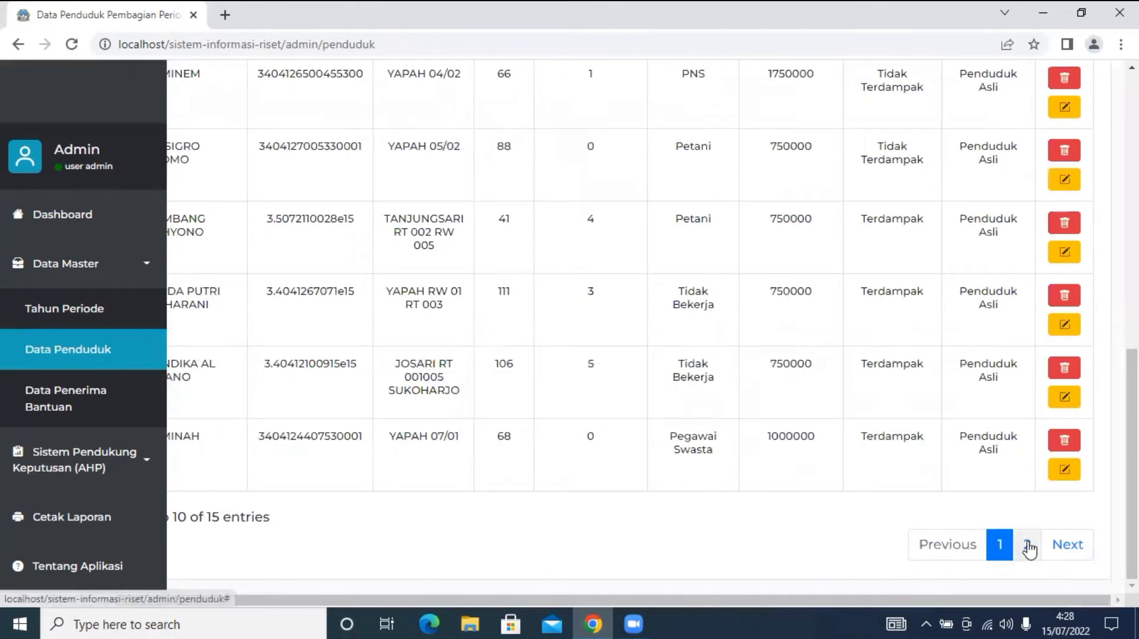
left_click(1026, 545)
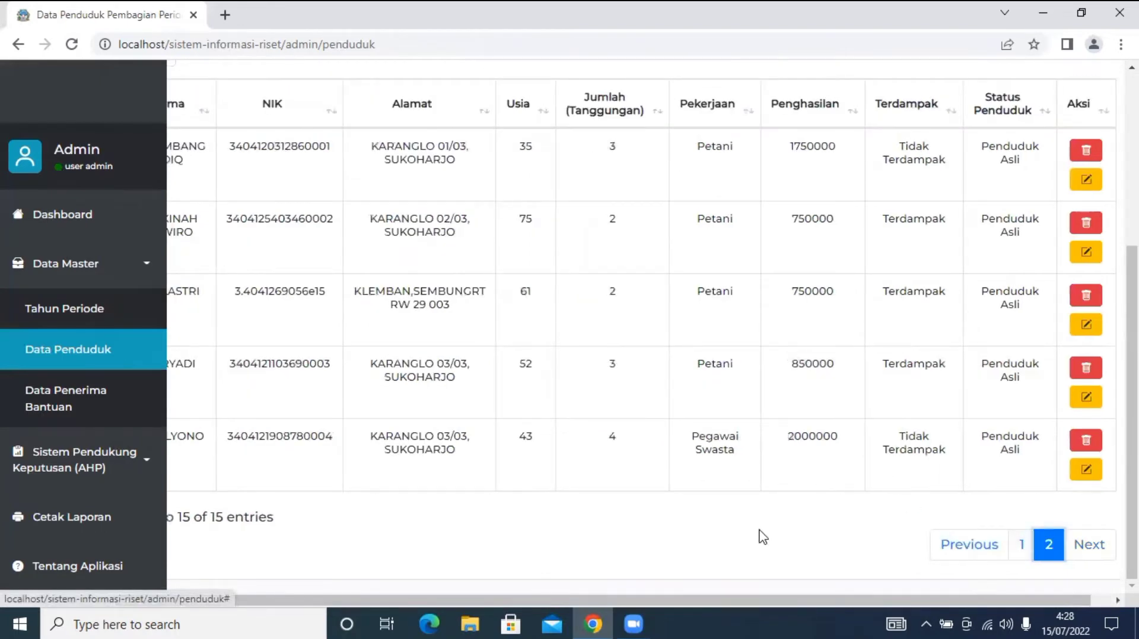
left_click_drag(734, 601, 682, 593)
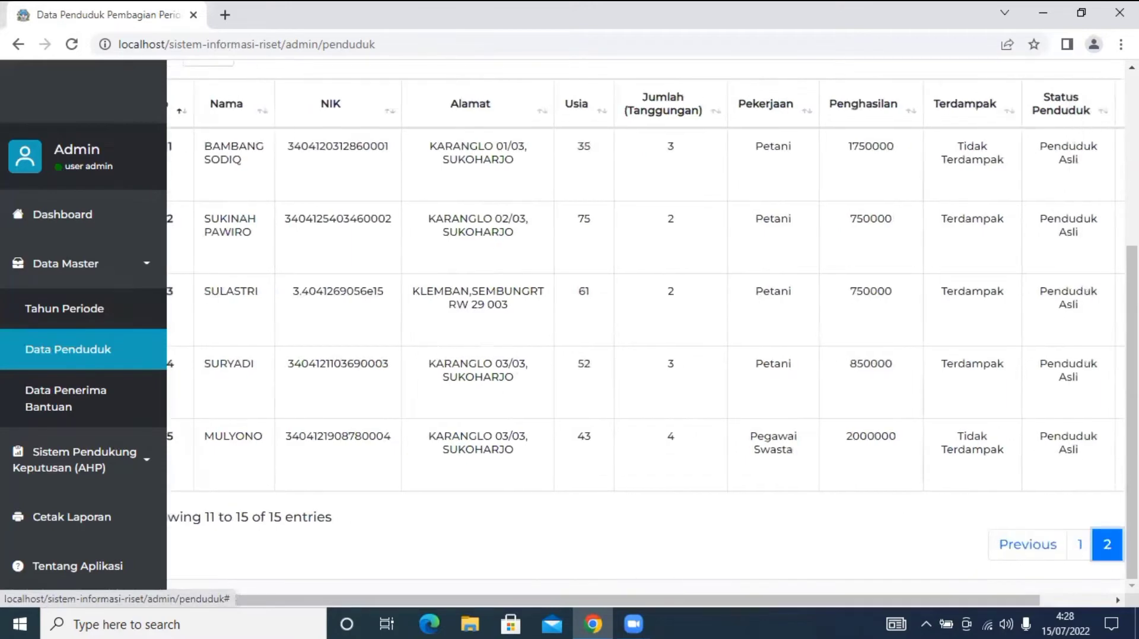
left_click(1079, 544)
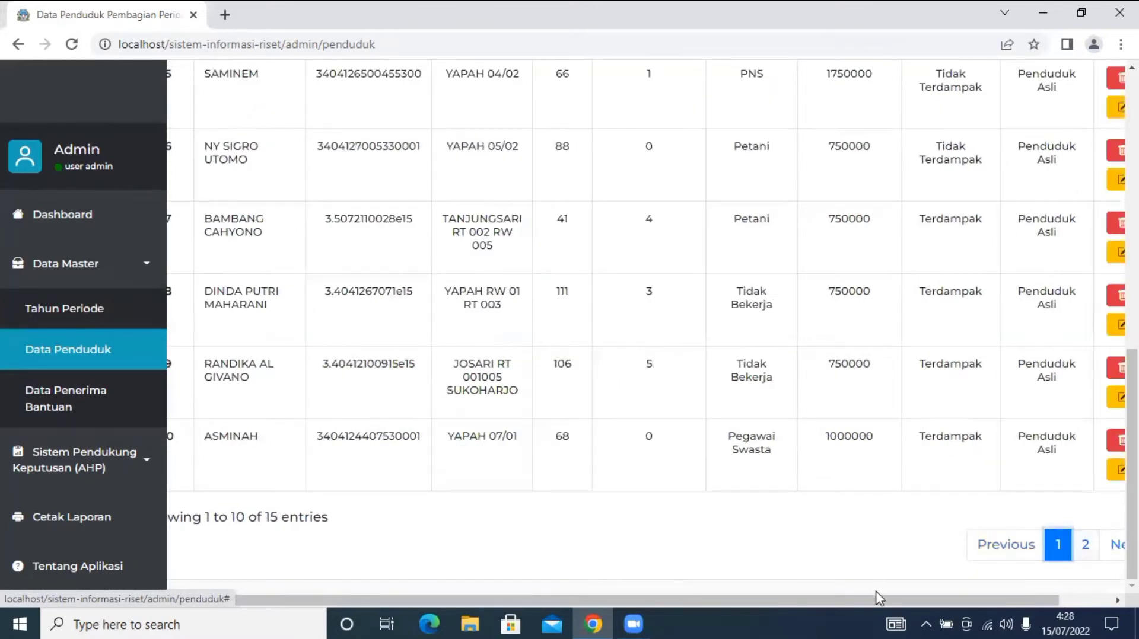
left_click_drag(874, 601, 982, 600)
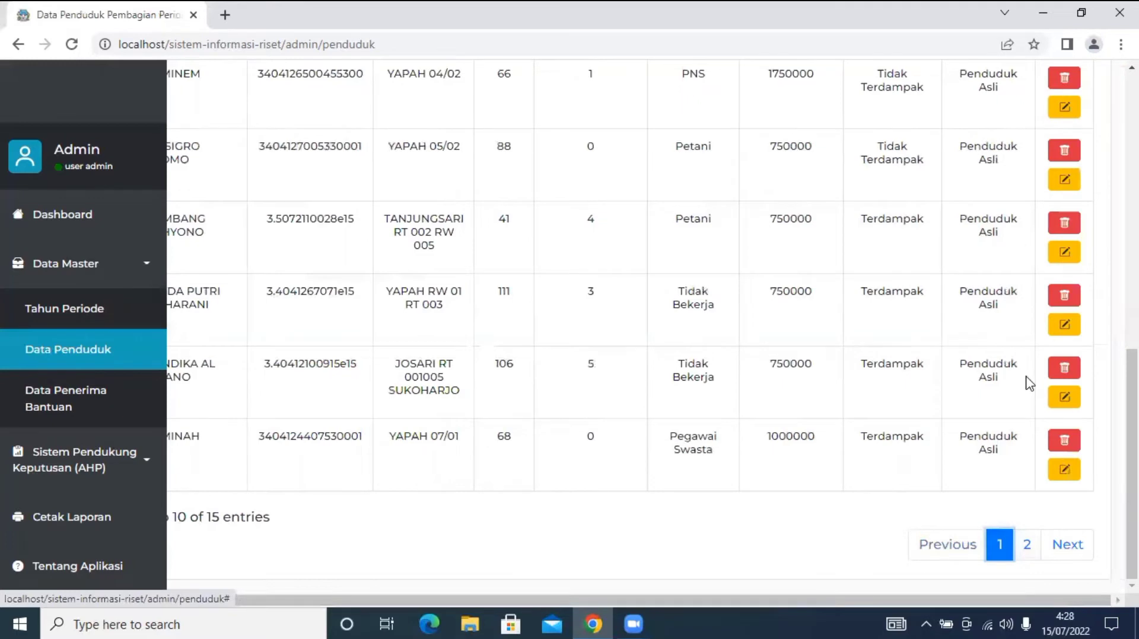
left_click_drag(1132, 463, 1131, 255)
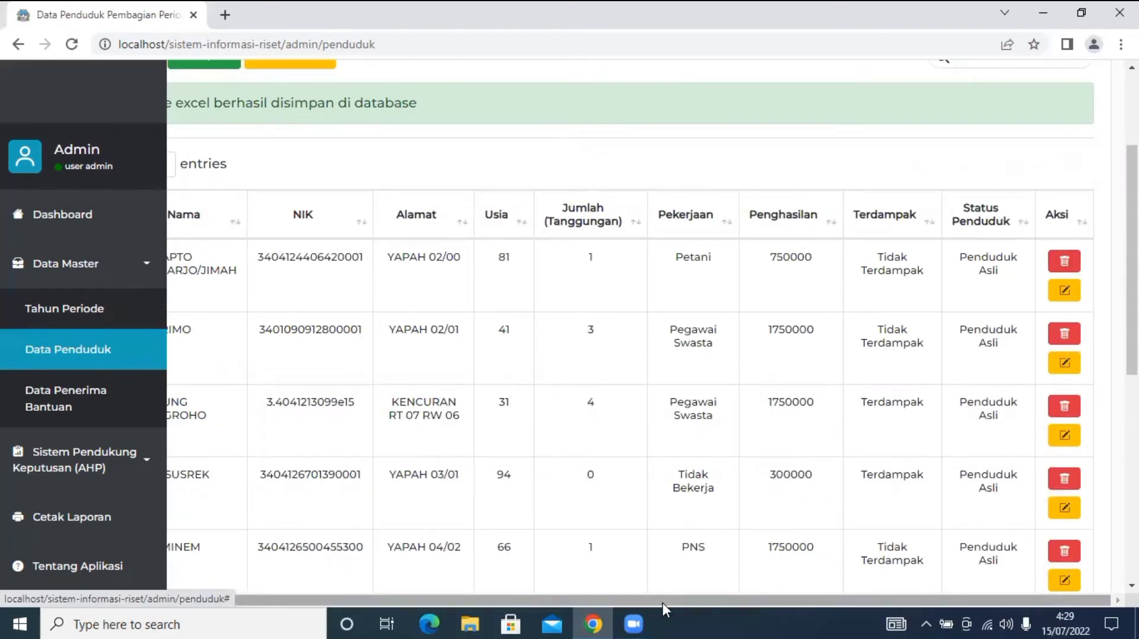
left_click_drag(662, 603, 421, 603)
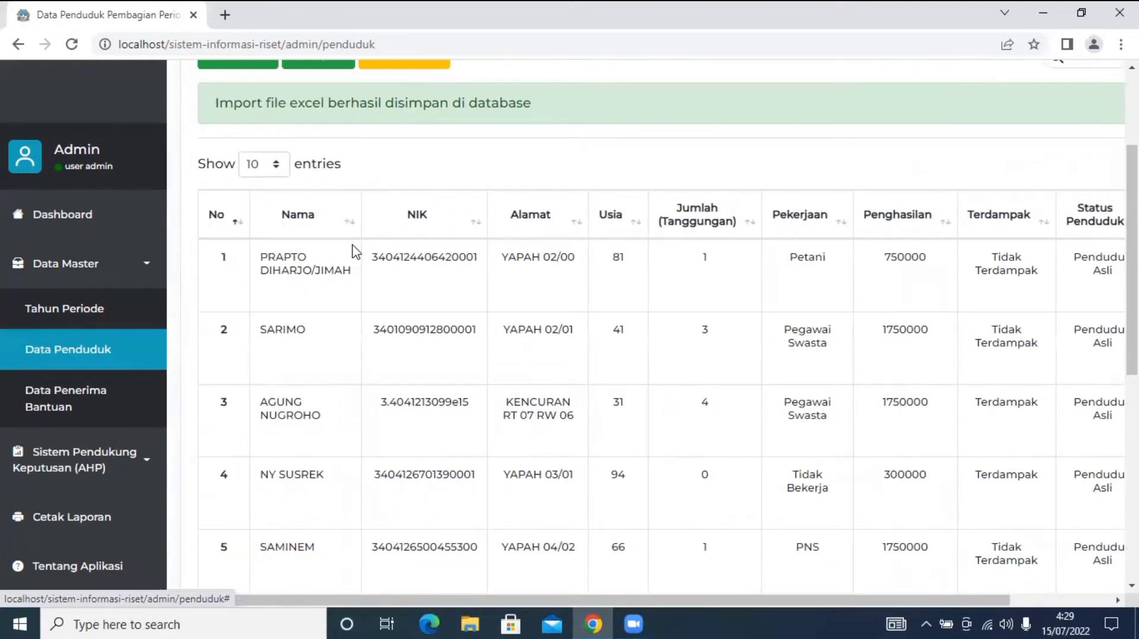
scroll(353, 246, "down", 4)
scroll(355, 251, "up", 7)
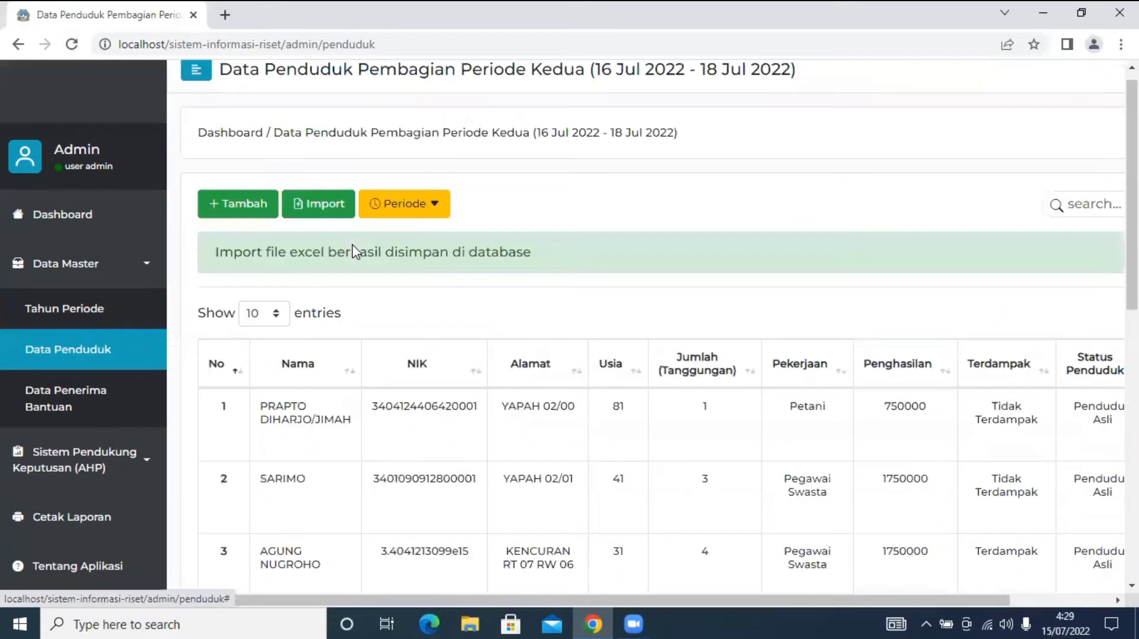
scroll(354, 248, "up", 1)
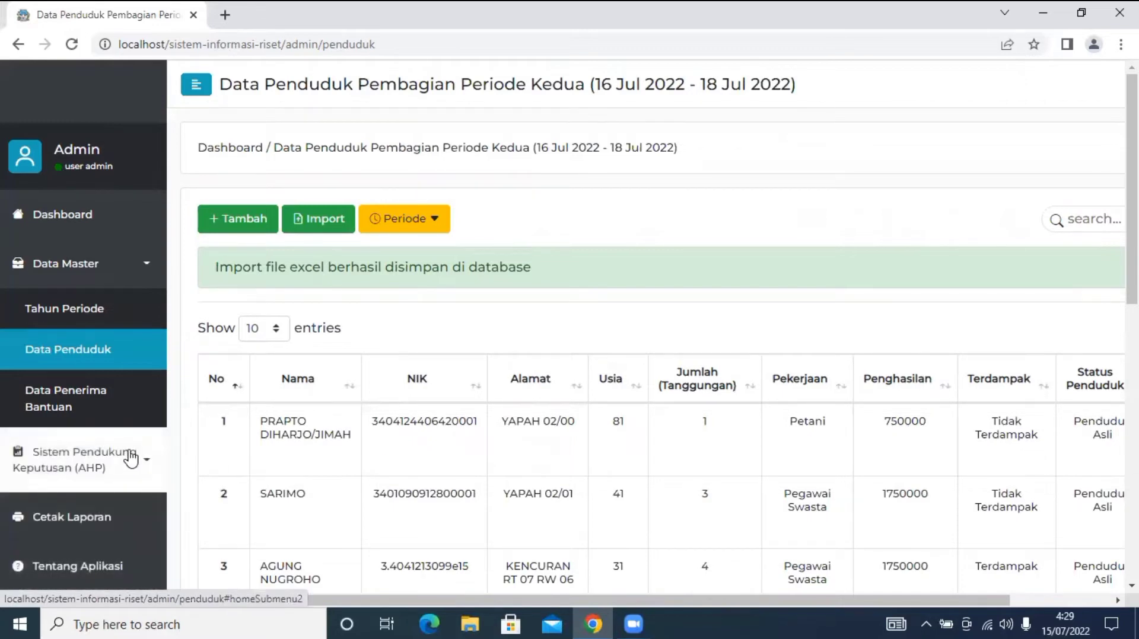
Expand the AHP section and open Prioritas Elemen Kriteria.
left_click(130, 459)
scroll(74, 441, "down", 1)
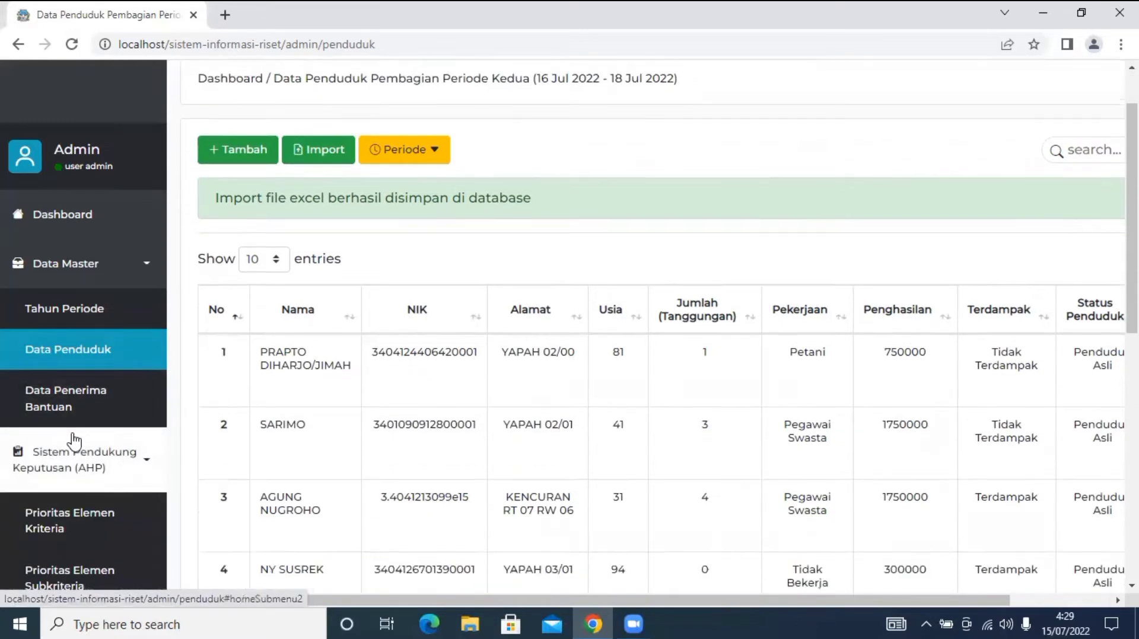
scroll(76, 439, "down", 2)
scroll(76, 457, "up", 1)
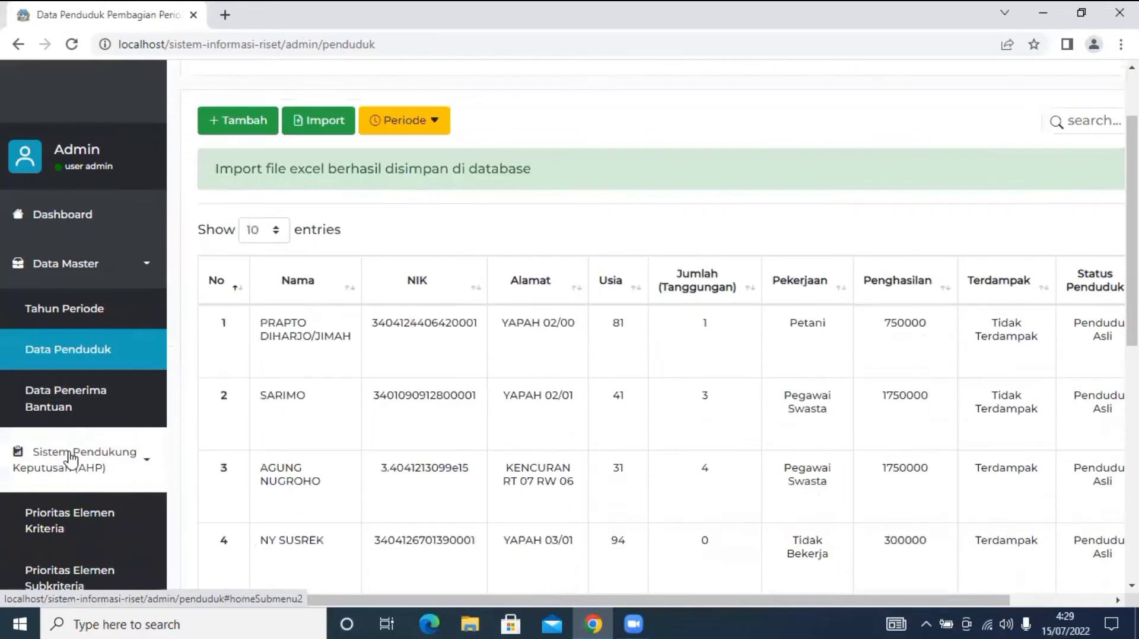
left_click(57, 540)
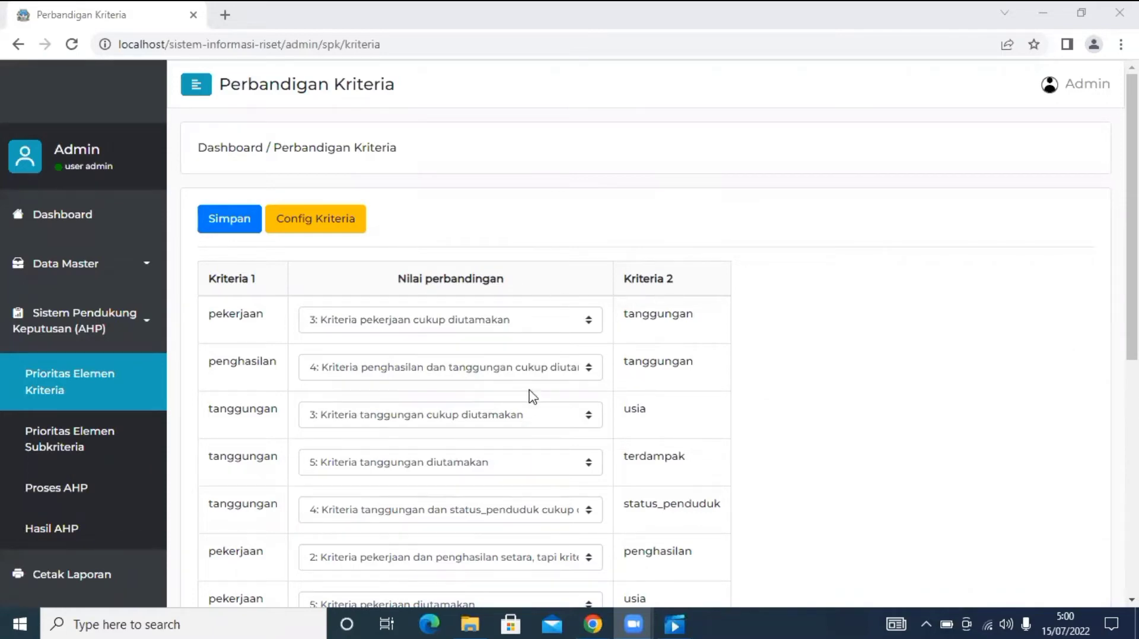
scroll(532, 396, "down", 7)
scroll(532, 396, "up", 7)
scroll(532, 396, "down", 2)
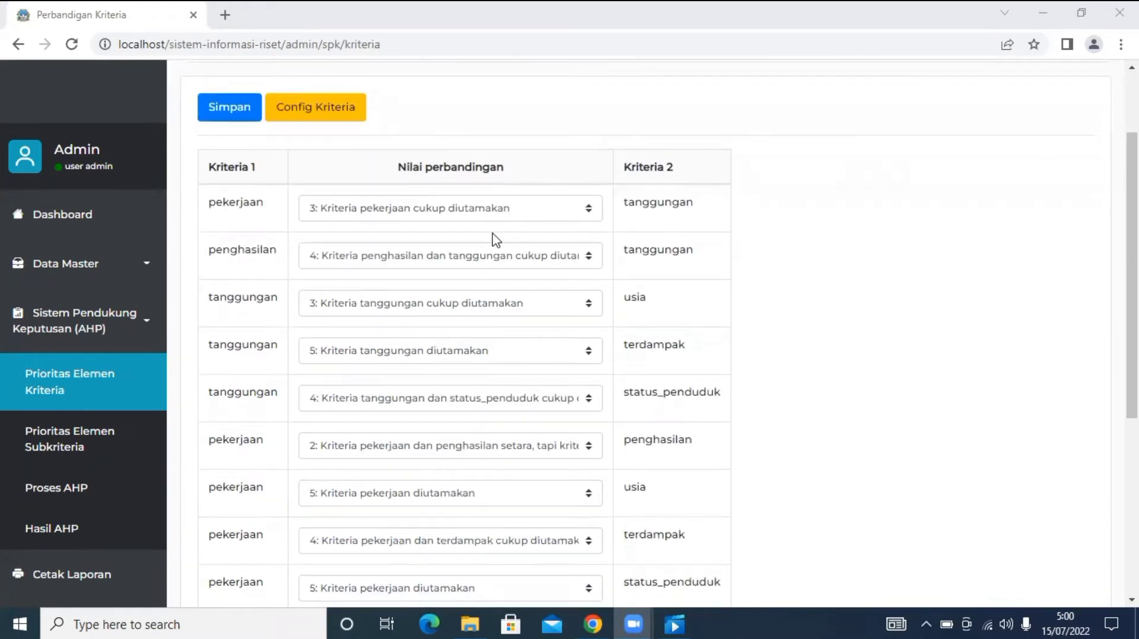
Inspect the pairwise value options, such as pekerjaan versus tanggungan, leaving values unchanged.
left_click(513, 218)
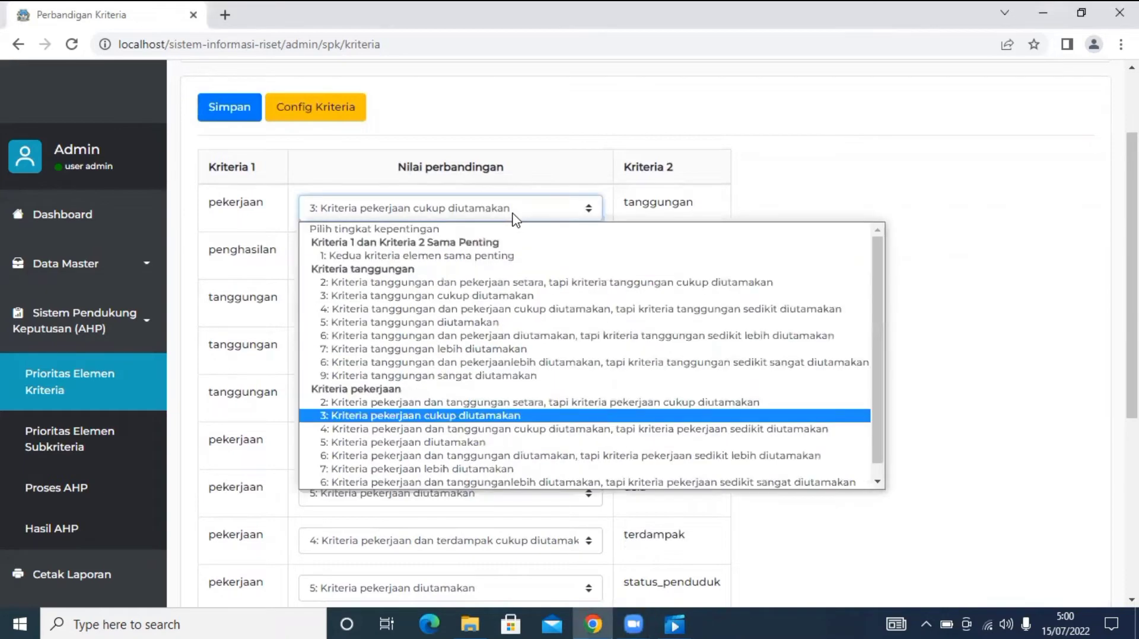
left_click(513, 219)
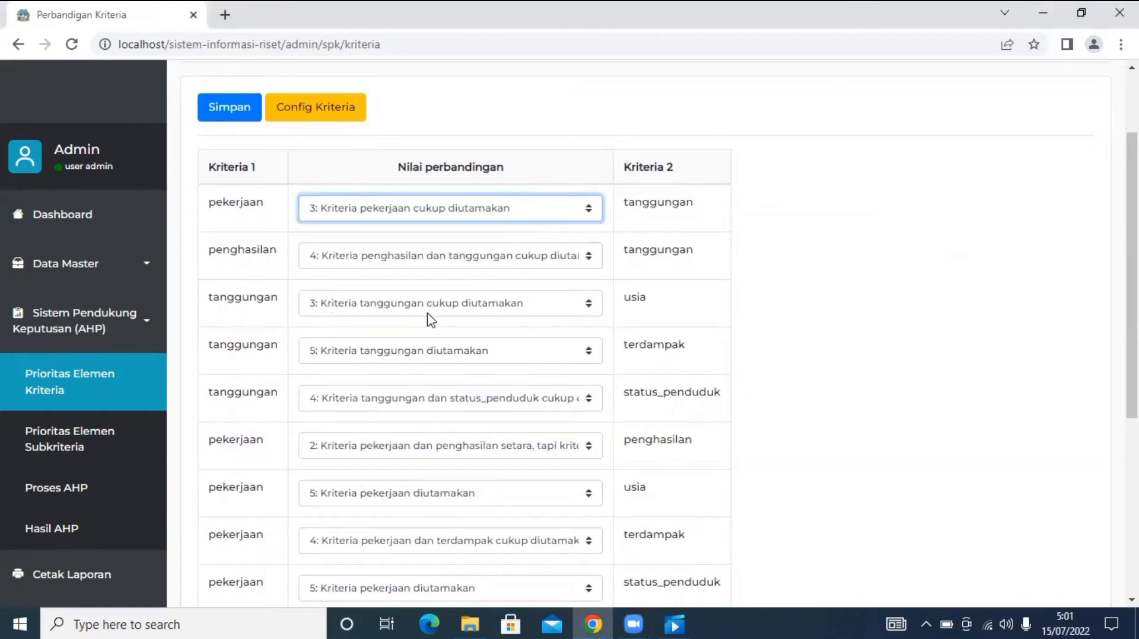
scroll(498, 466, "down", 5)
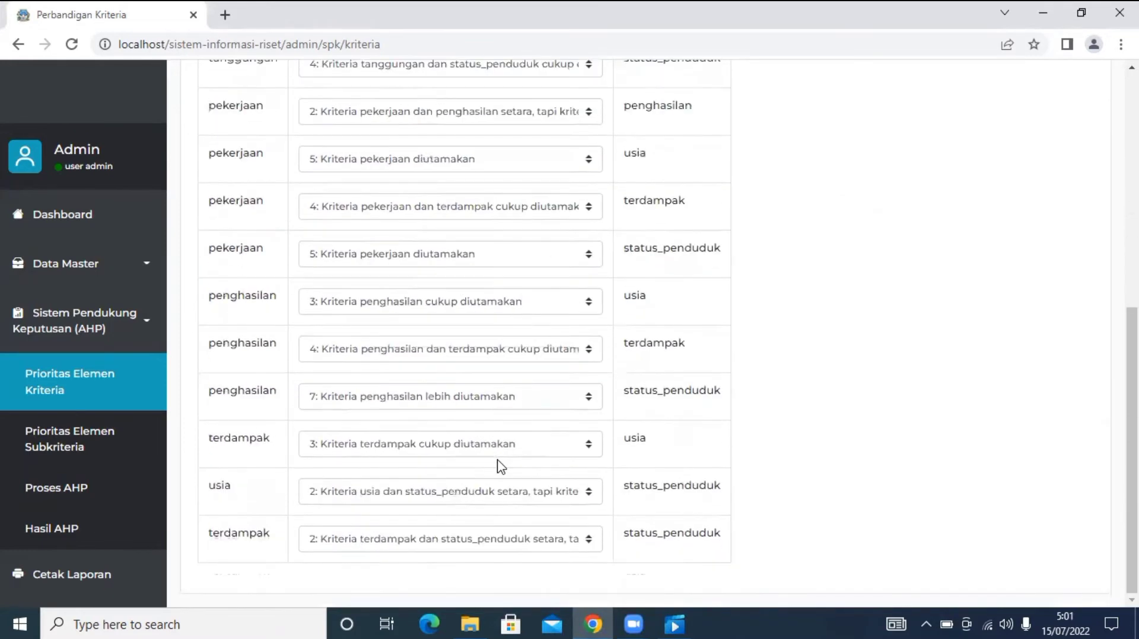
scroll(463, 492, "up", 5)
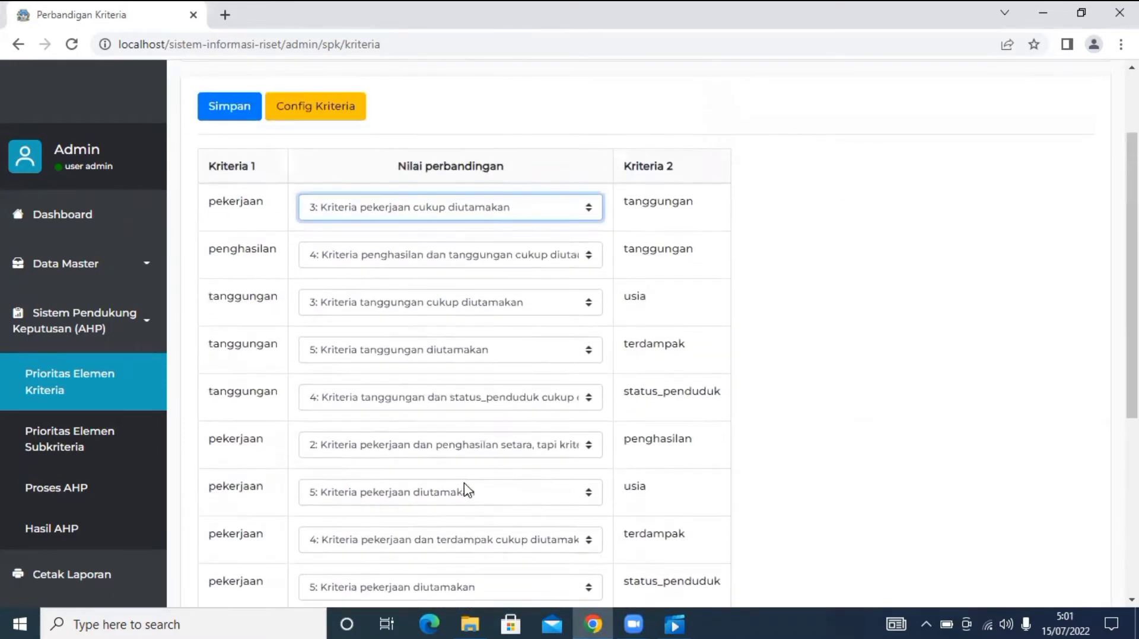
left_click(826, 383)
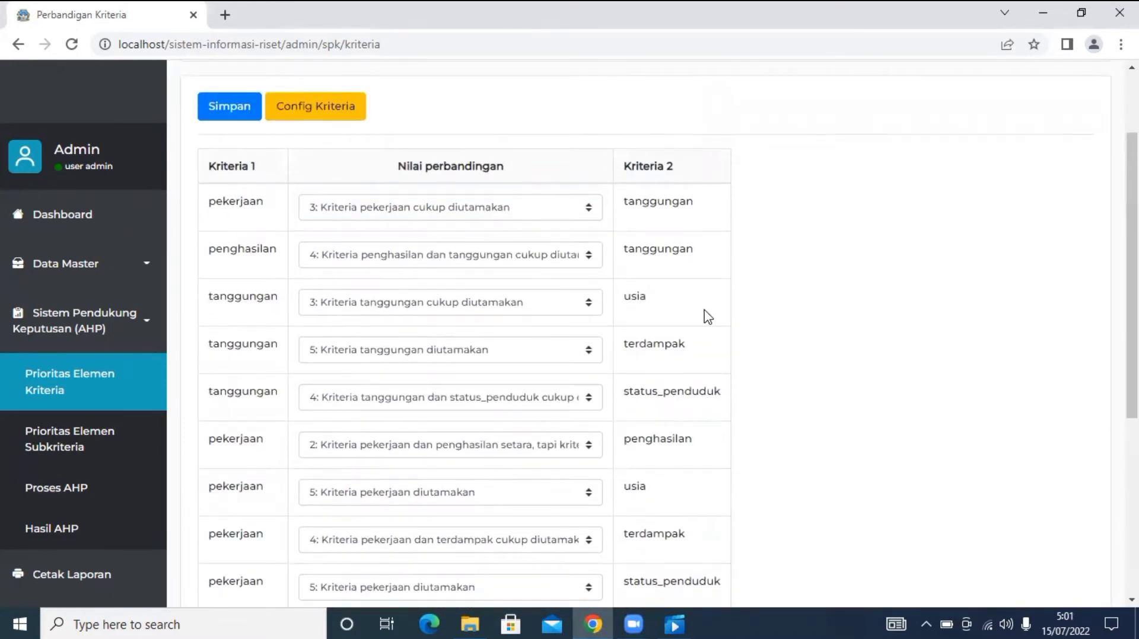
scroll(707, 317, "up", 2)
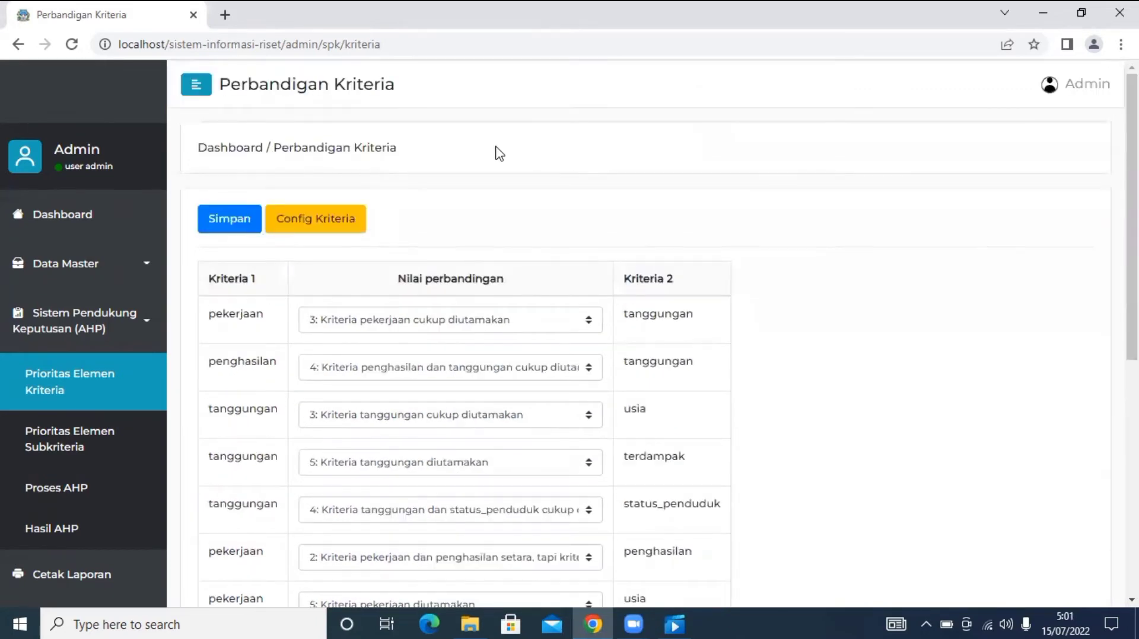
left_click(414, 325)
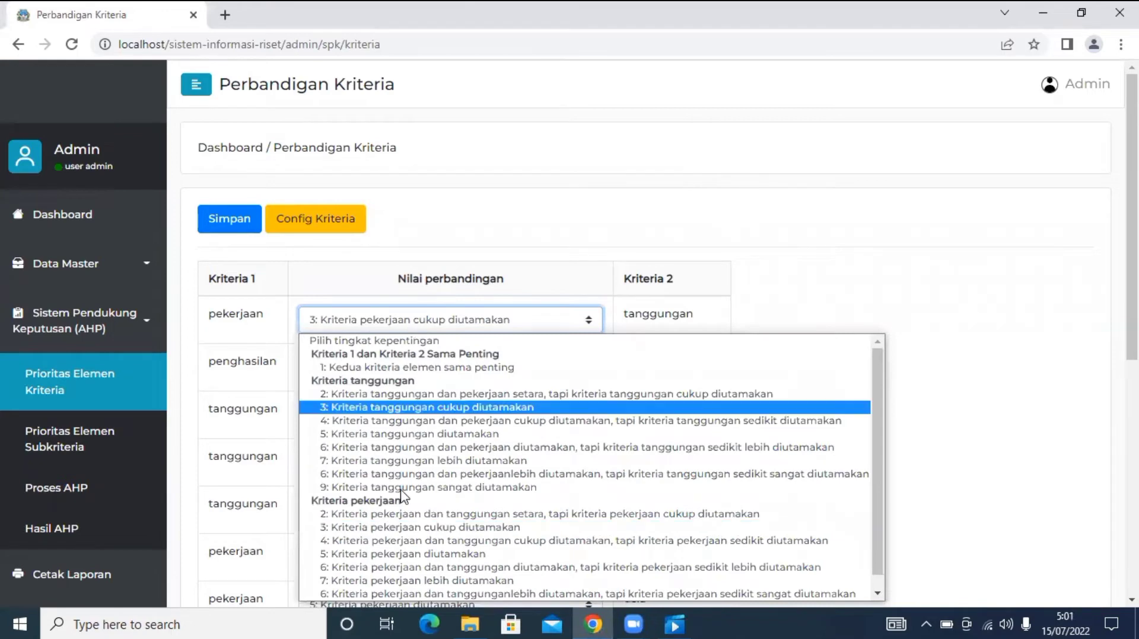
left_click(522, 183)
scroll(687, 231, "down", 5)
scroll(686, 231, "up", 5)
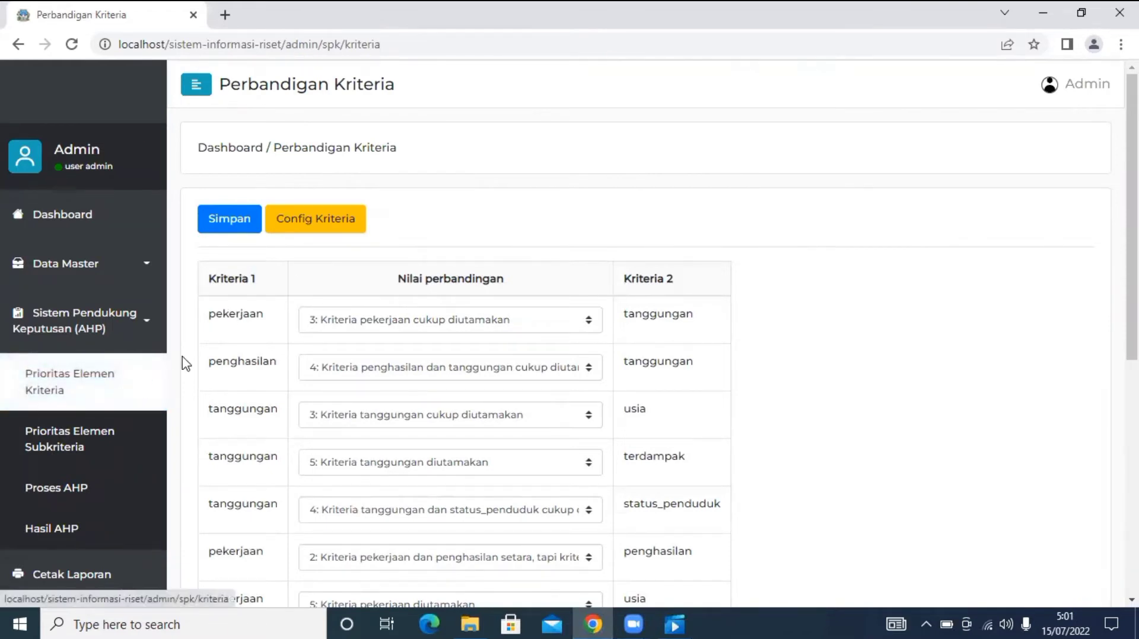
Save the criteria comparisons and review the AHP results, consistency ratio 0.092.
left_click(236, 221)
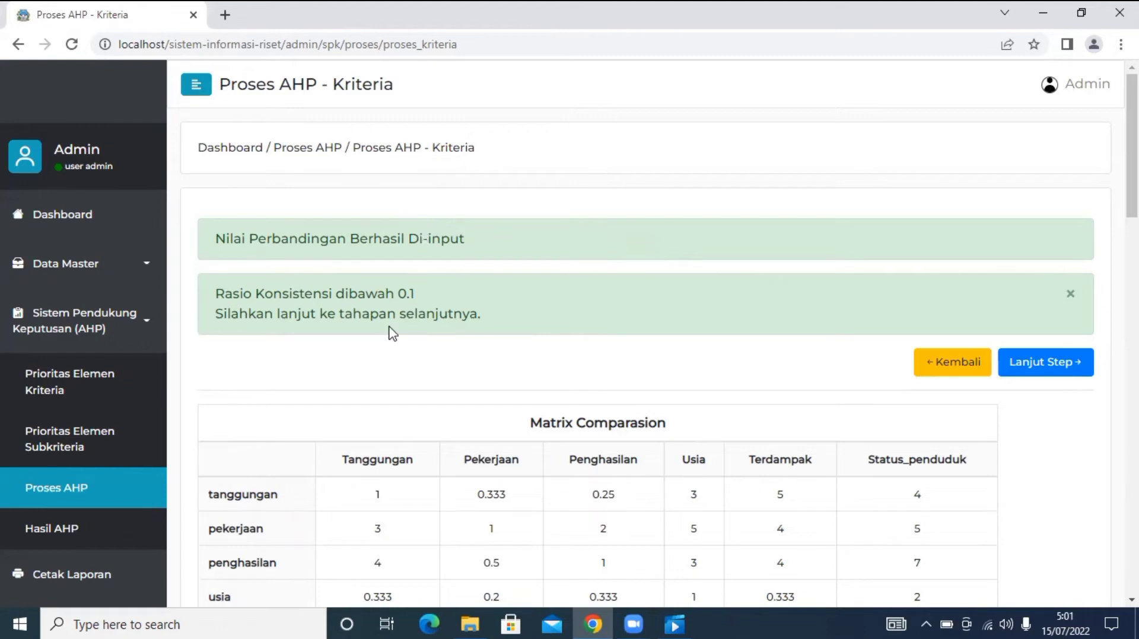
scroll(391, 332, "down", 1)
scroll(391, 334, "down", 3)
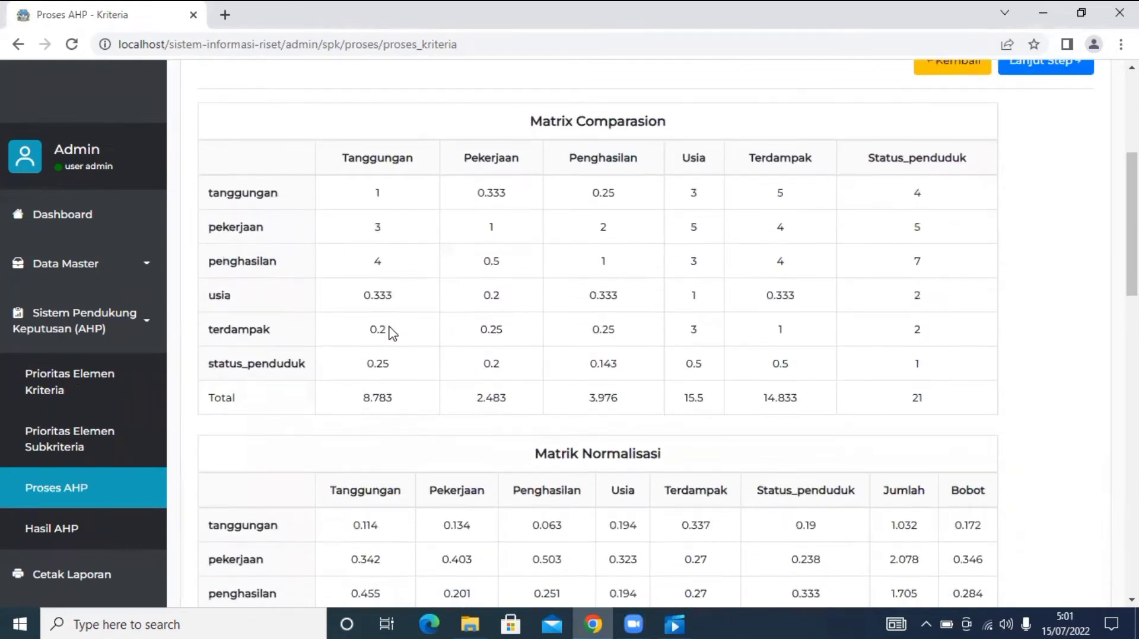
scroll(392, 332, "down", 10)
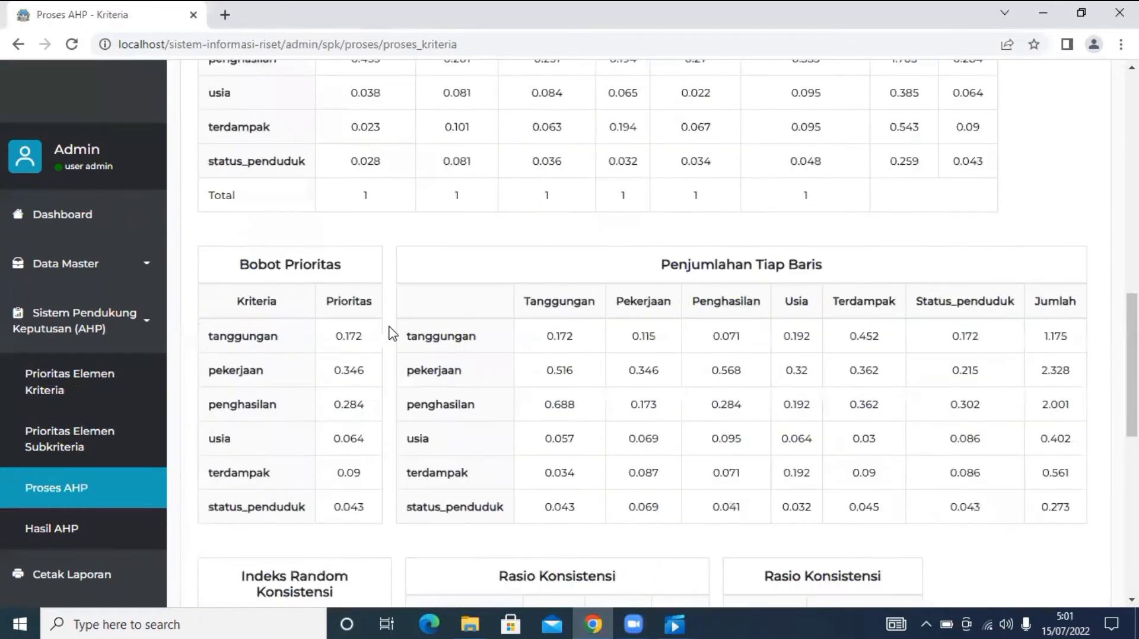
scroll(391, 333, "up", 1)
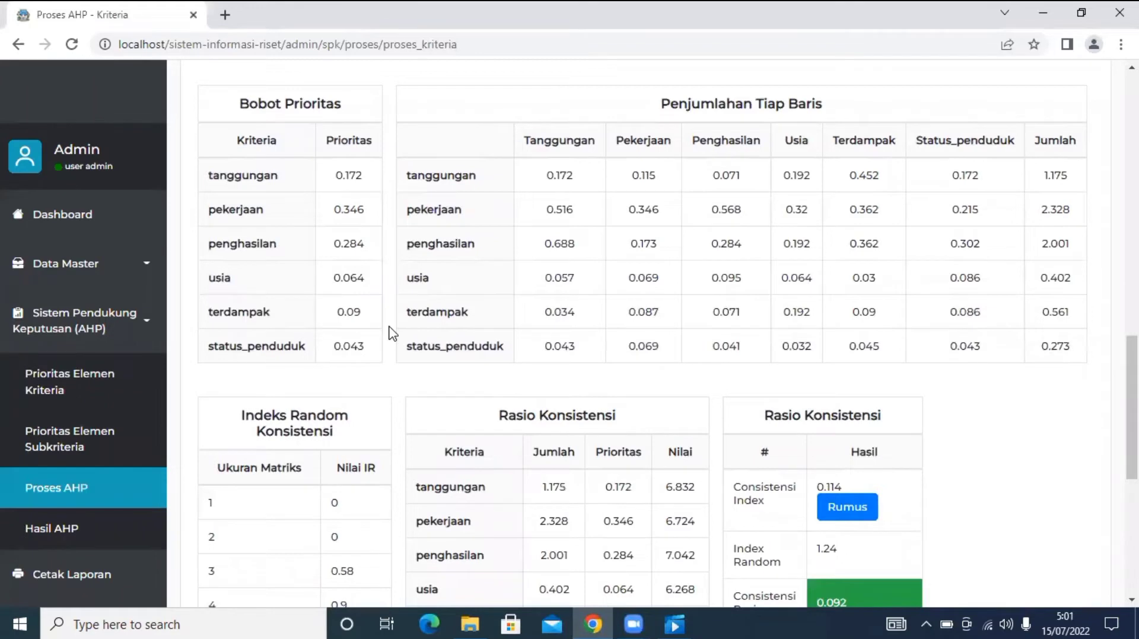
scroll(392, 333, "down", 5)
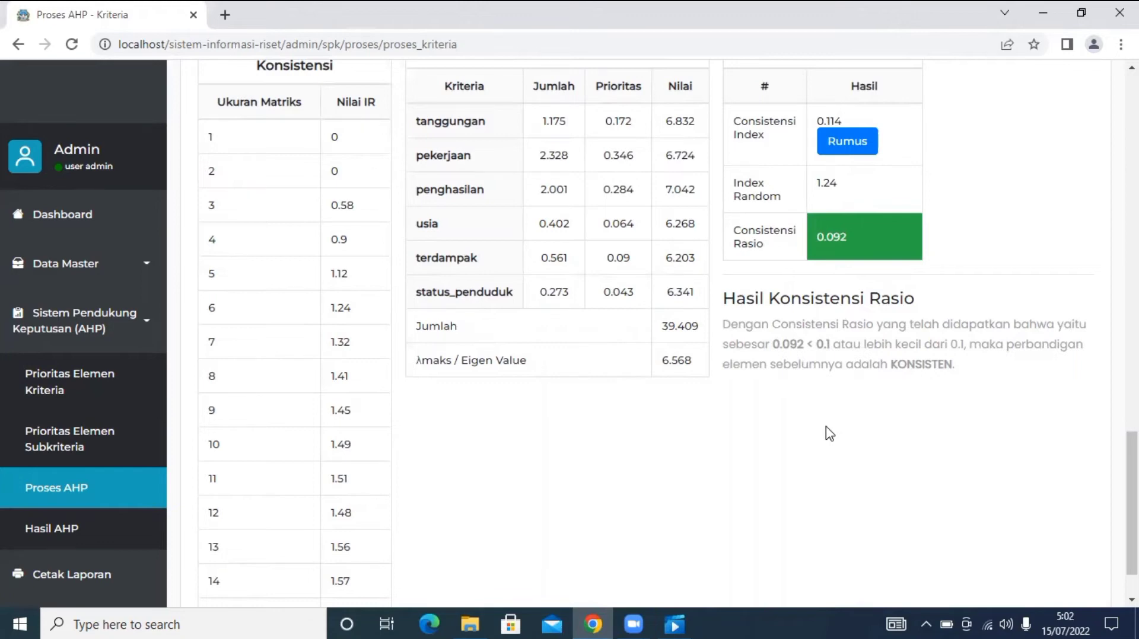
scroll(829, 434, "up", 15)
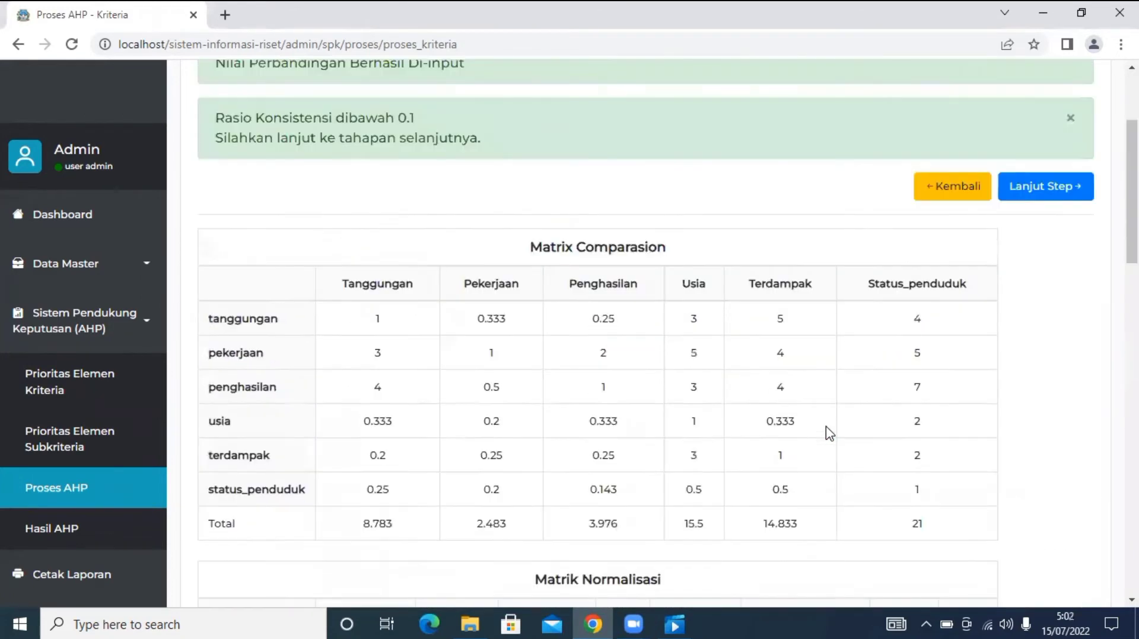
scroll(829, 435, "up", 2)
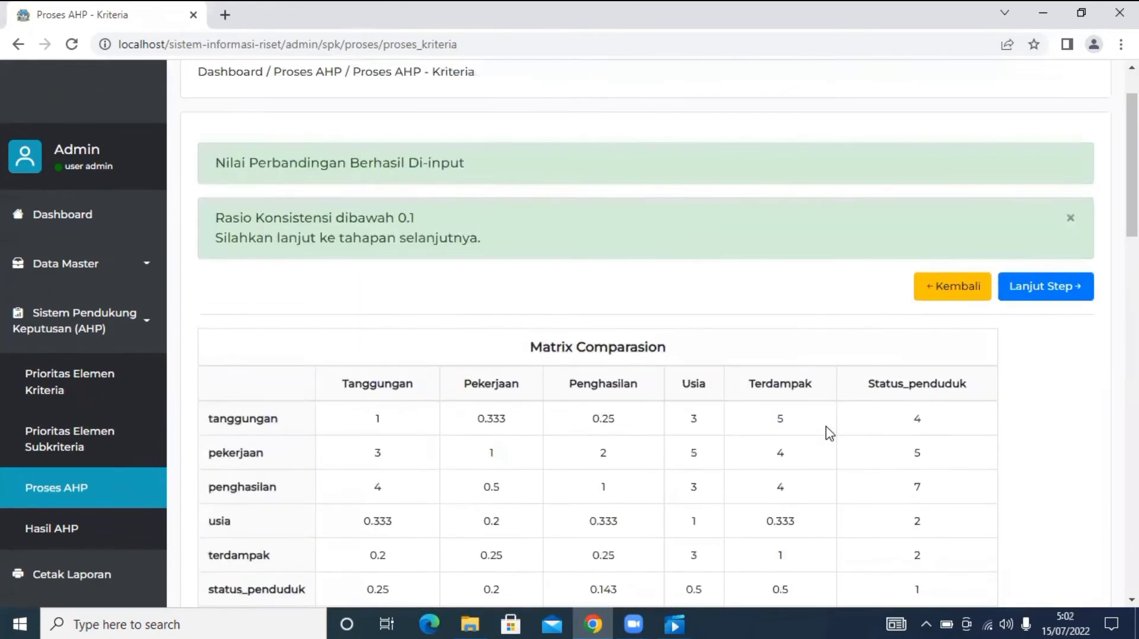
Save the tanggungan sub-criteria pairwise comparisons, which pass with consistency ratio 0.067.
left_click(1040, 301)
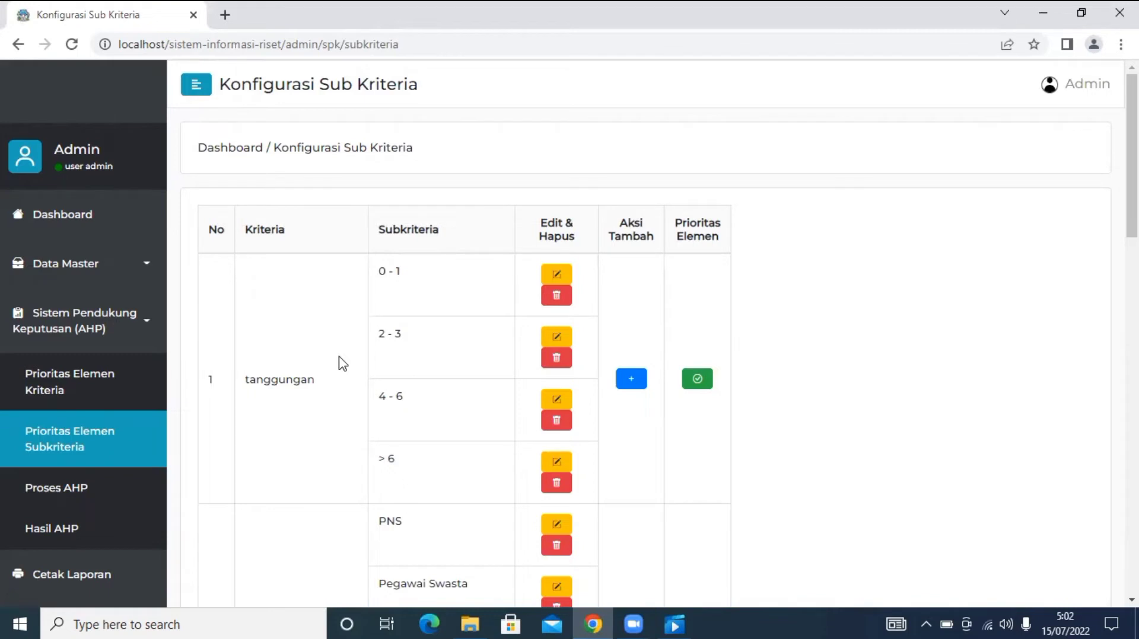
scroll(402, 308, "down", 2)
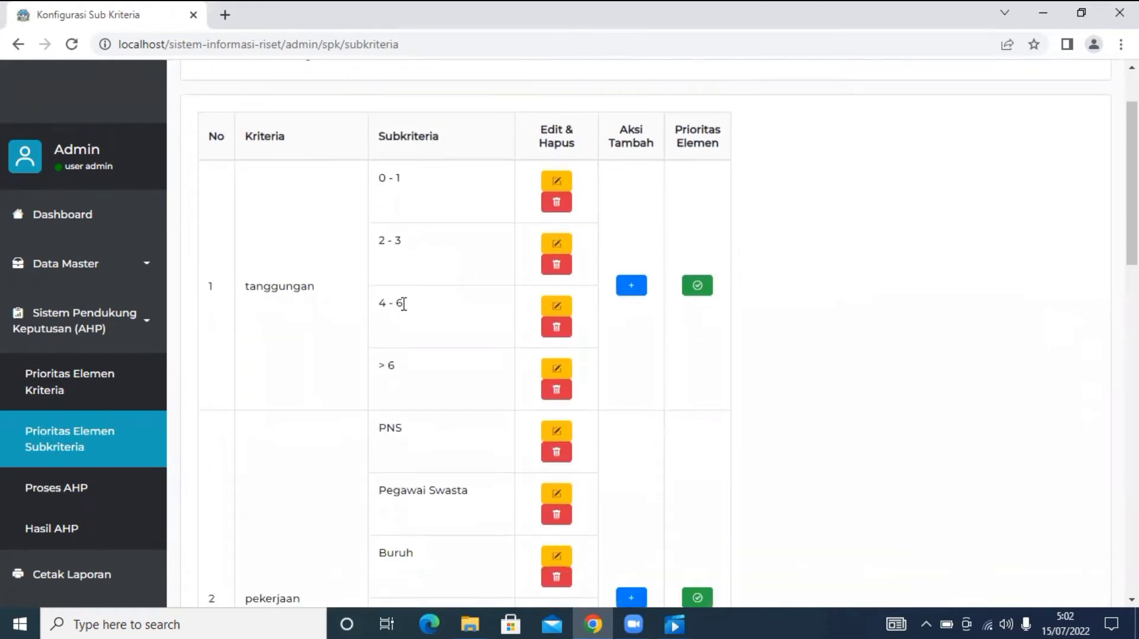
scroll(403, 304, "up", 1)
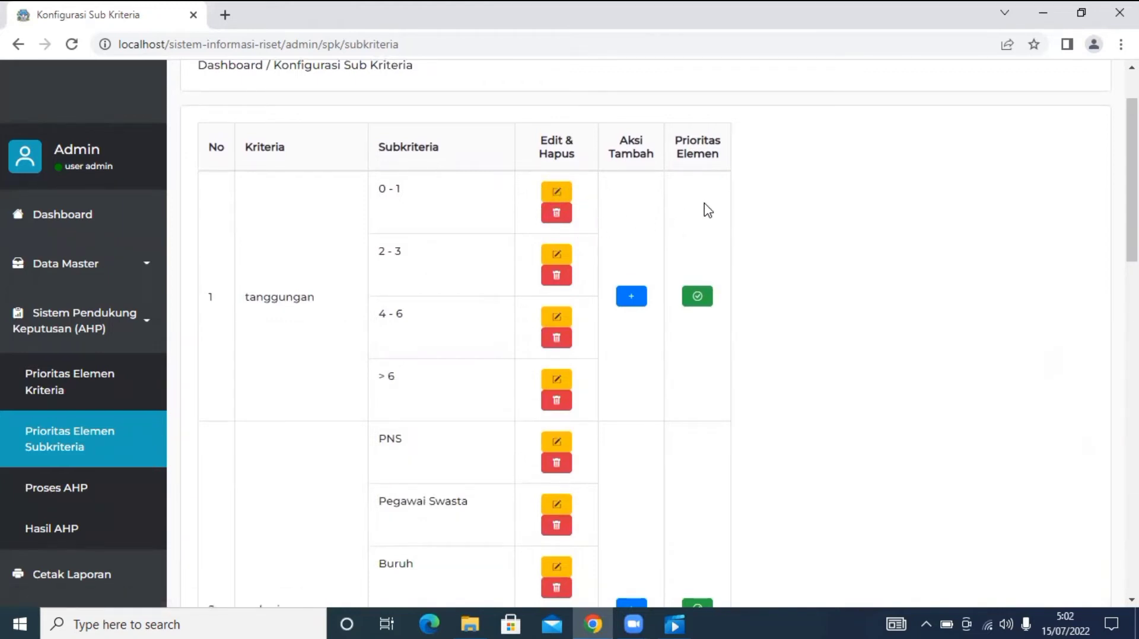
left_click(697, 296)
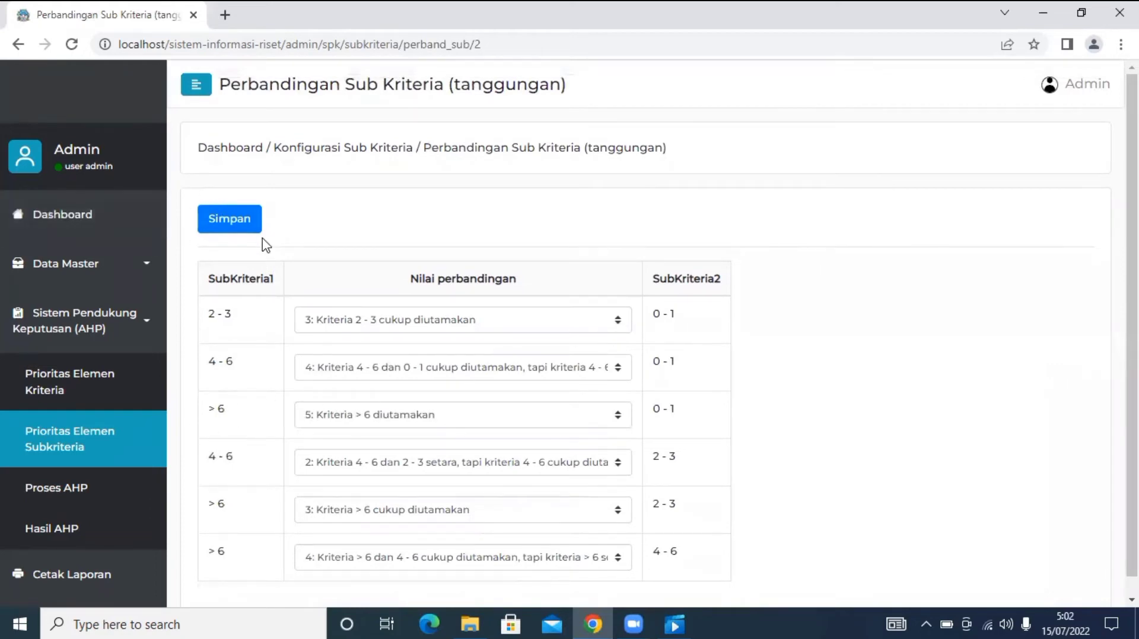
left_click(254, 225)
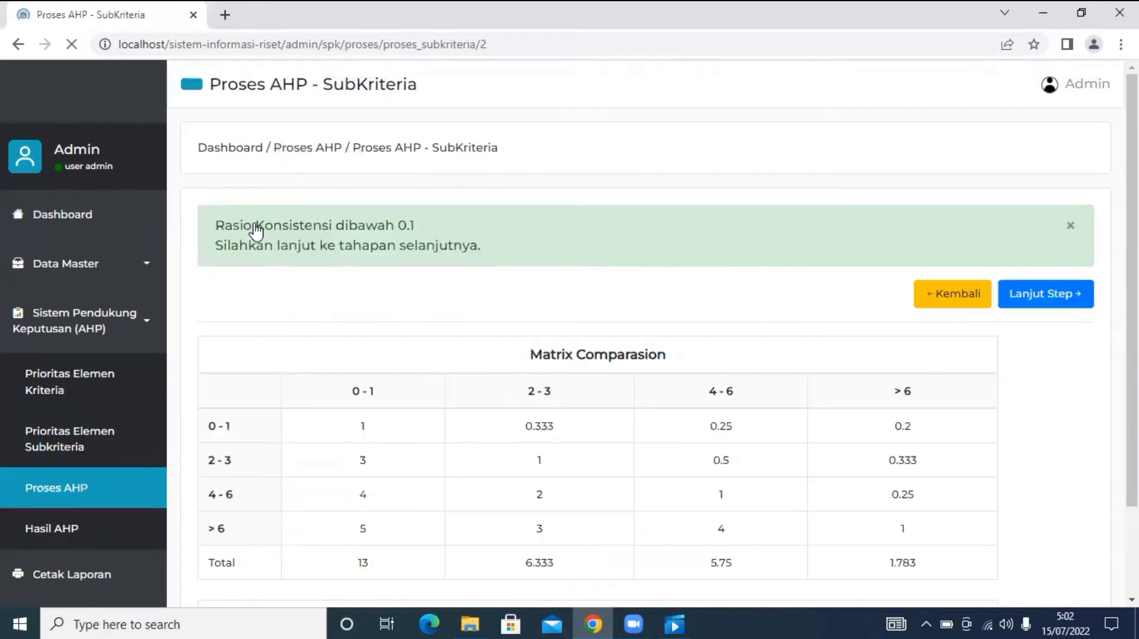
scroll(483, 320, "down", 5)
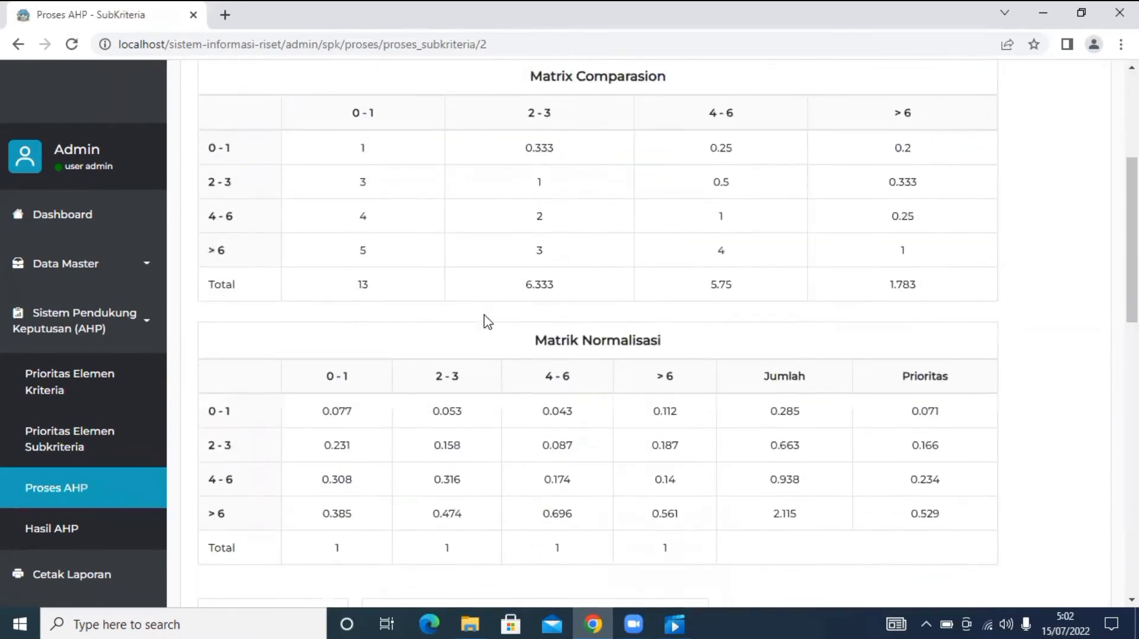
scroll(486, 322, "down", 10)
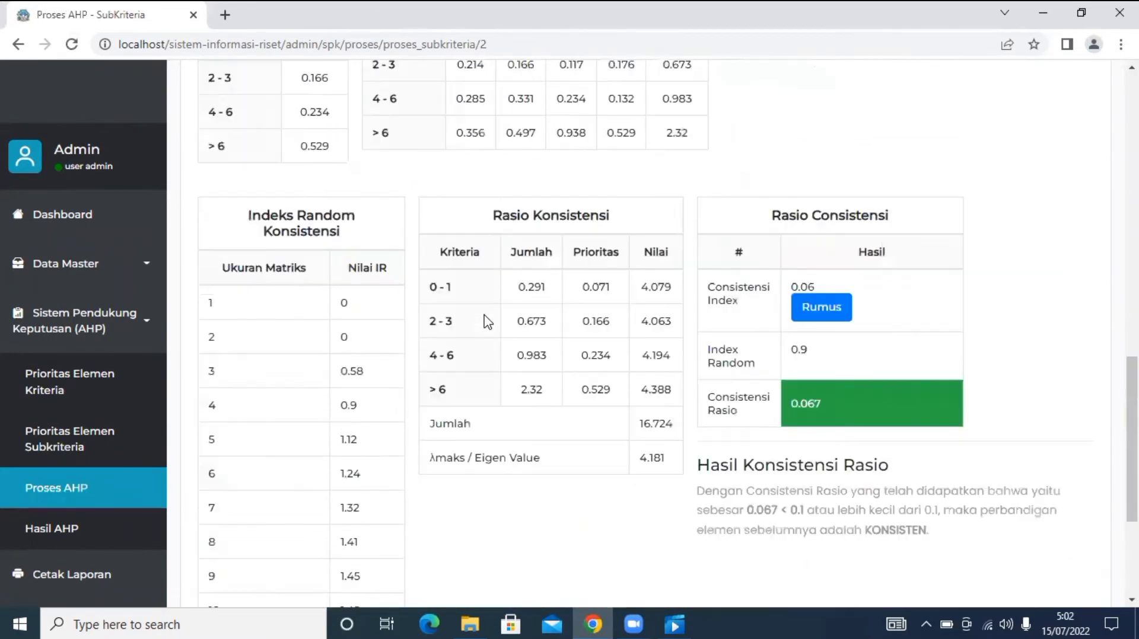
scroll(486, 321, "up", 15)
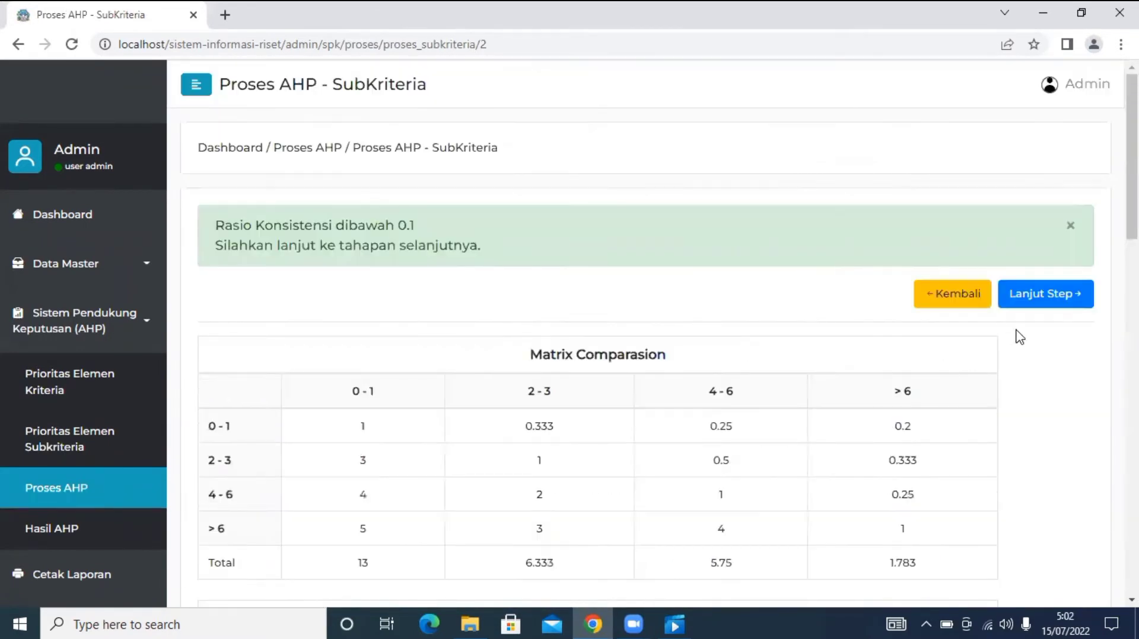
Continue past the consistency check to the Proses AHP criteria weights overview.
left_click(1044, 309)
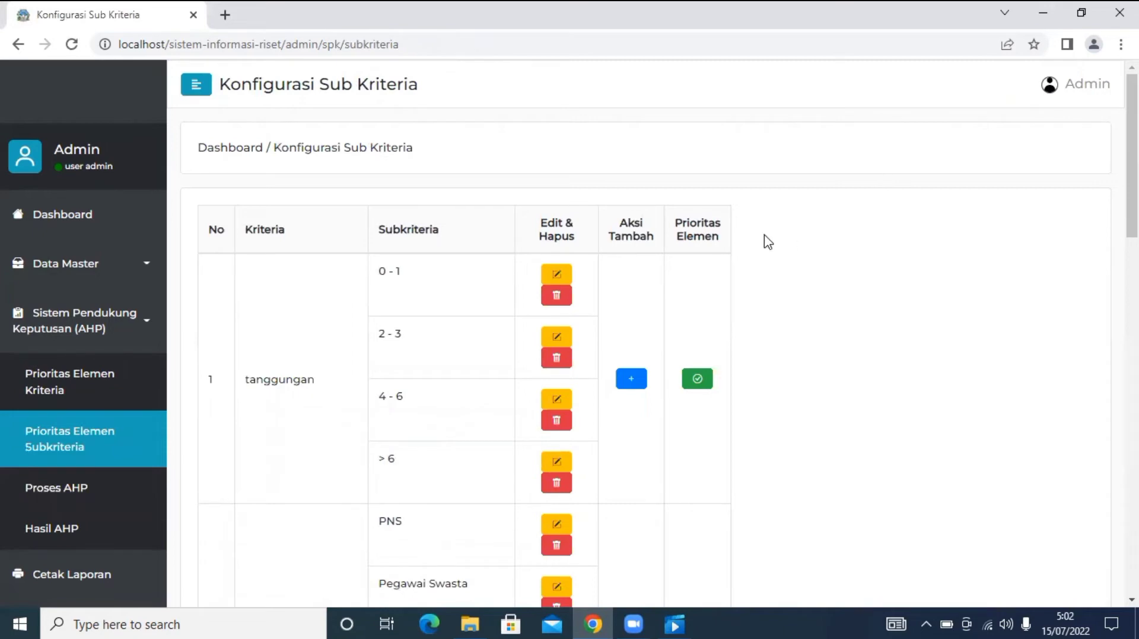
scroll(765, 242, "down", 6)
scroll(767, 242, "down", 13)
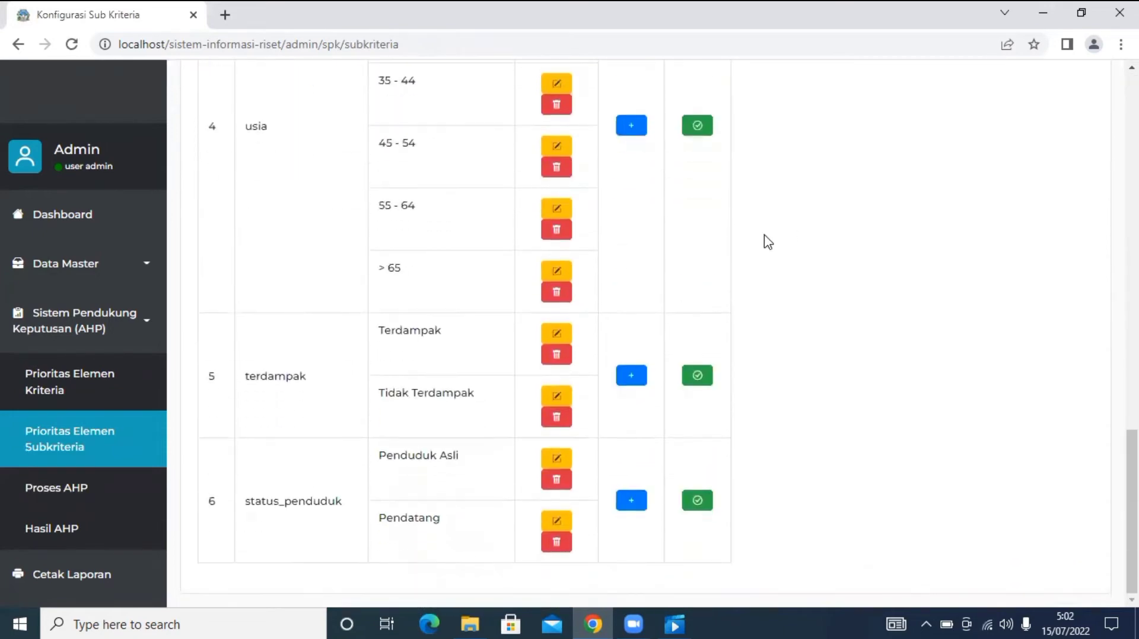
scroll(768, 242, "up", 18)
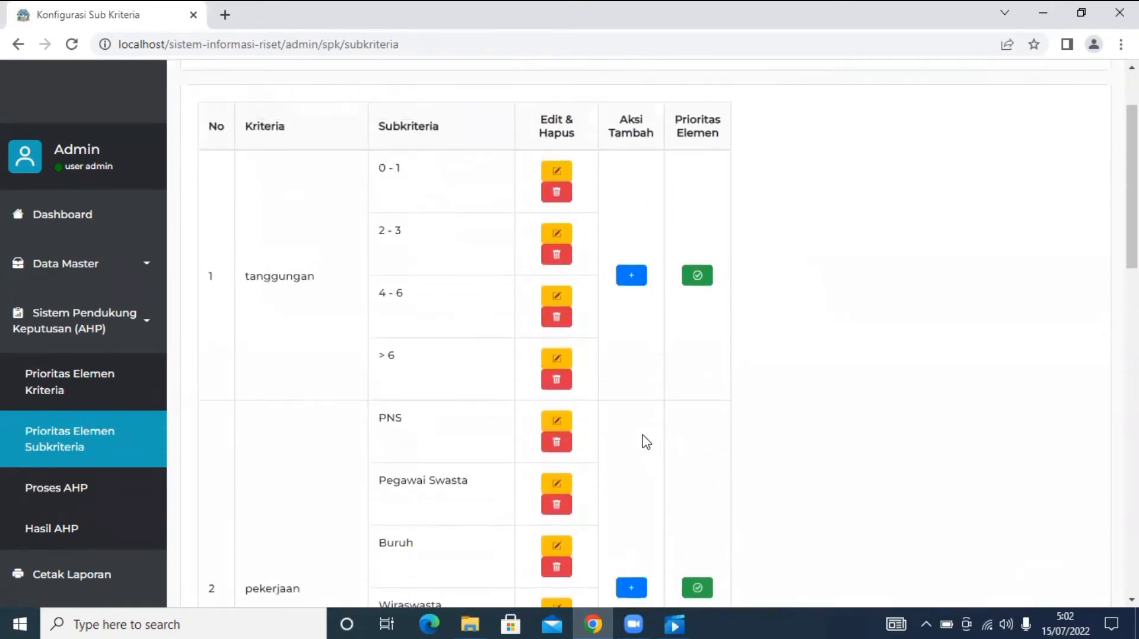
scroll(646, 442, "up", 2)
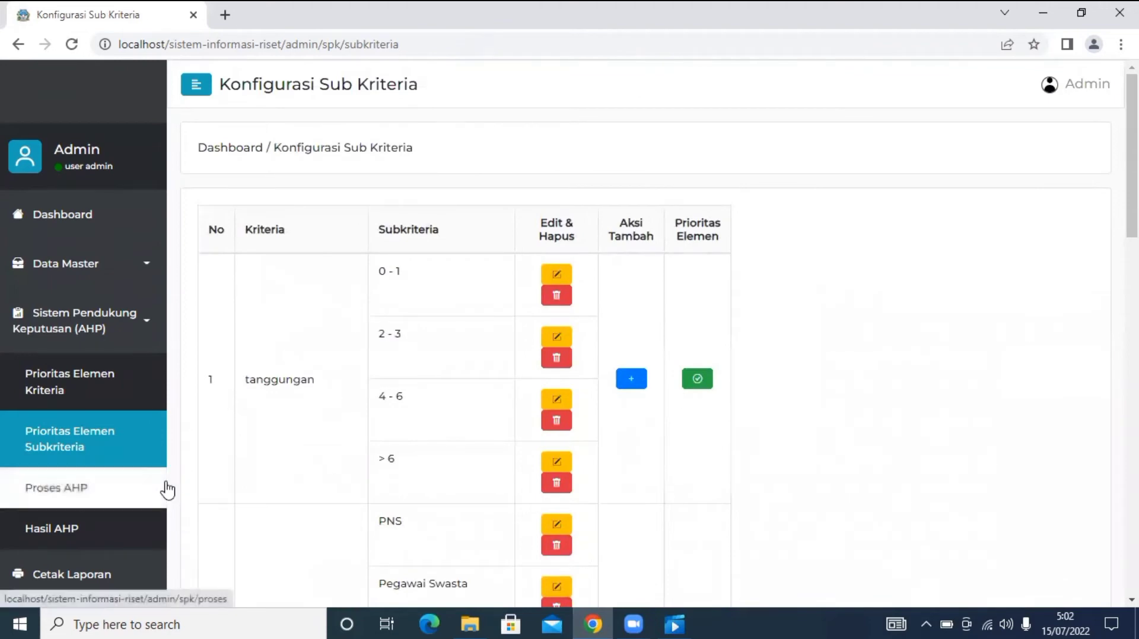
scroll(168, 490, "down", 10)
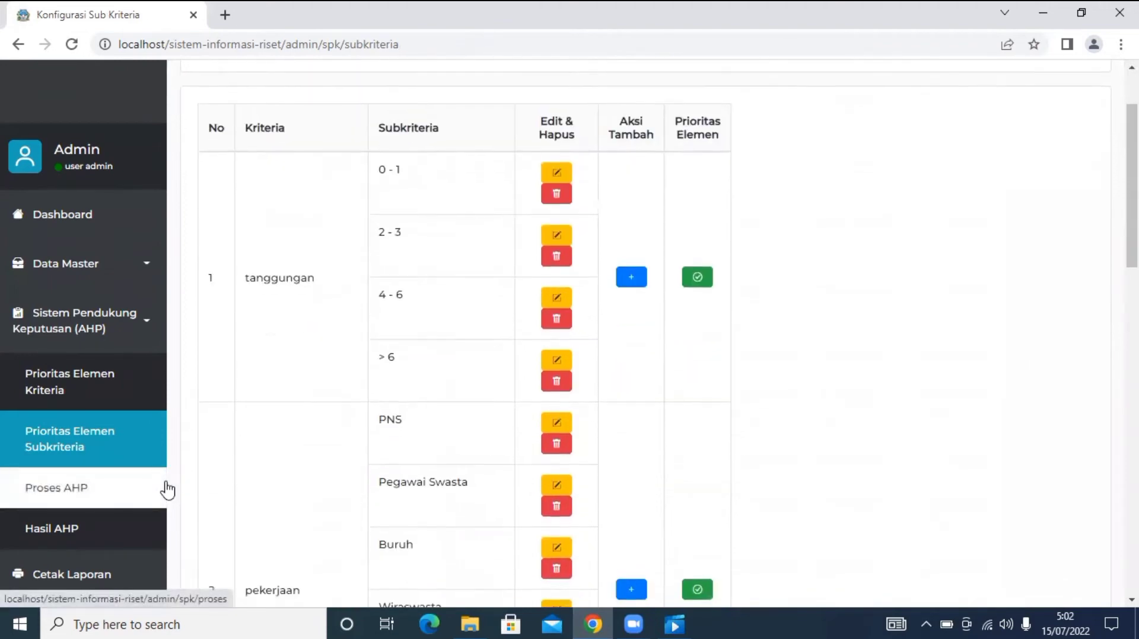
scroll(357, 406, "down", 9)
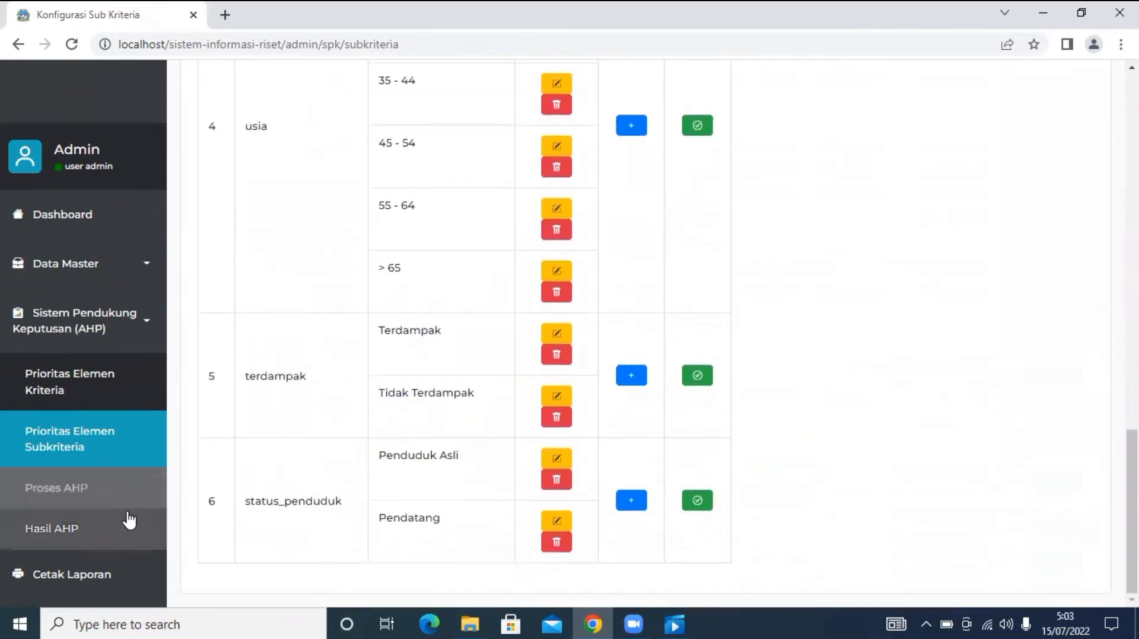
left_click(133, 505)
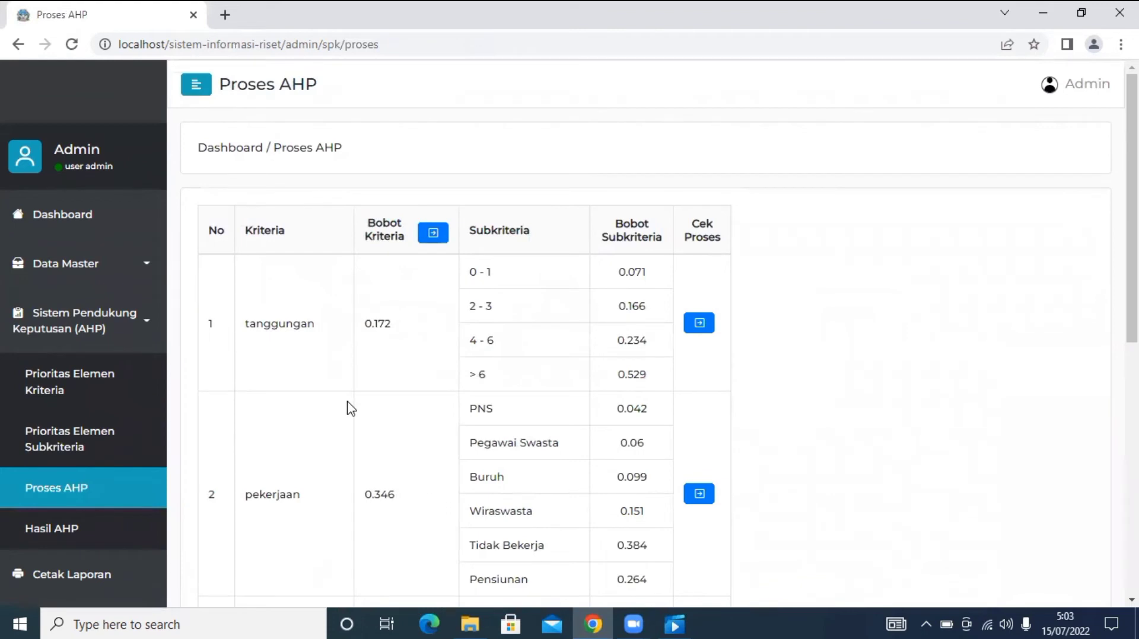
Review weights such as pekerjaan 0.346, then open Hasil AHP listing all six periods.
scroll(654, 343, "down", 4)
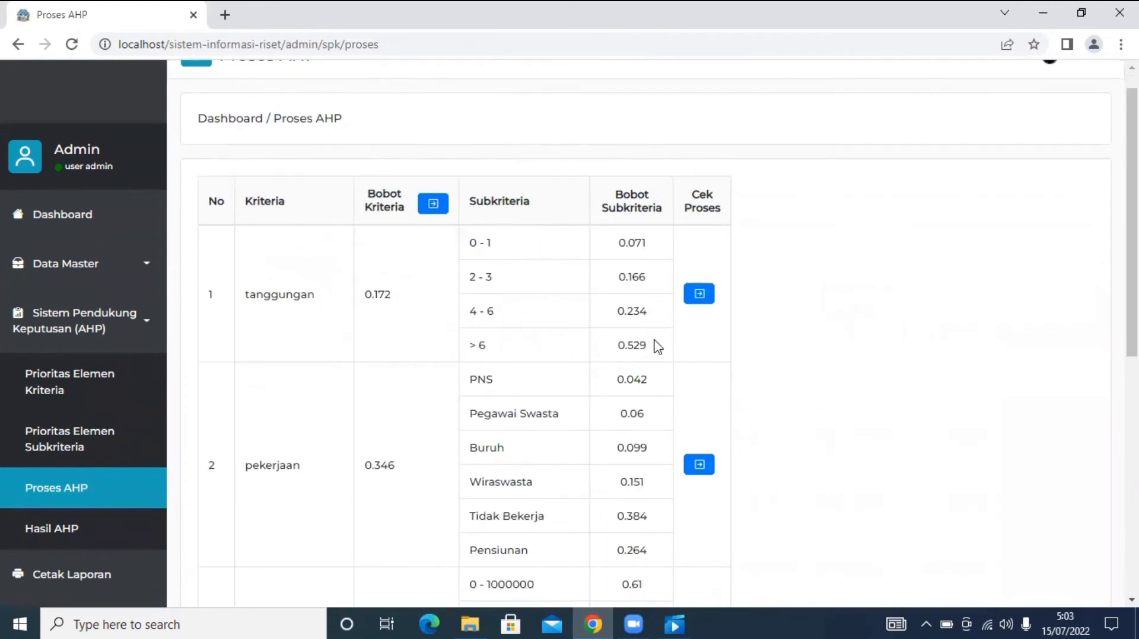
scroll(657, 346, "down", 5)
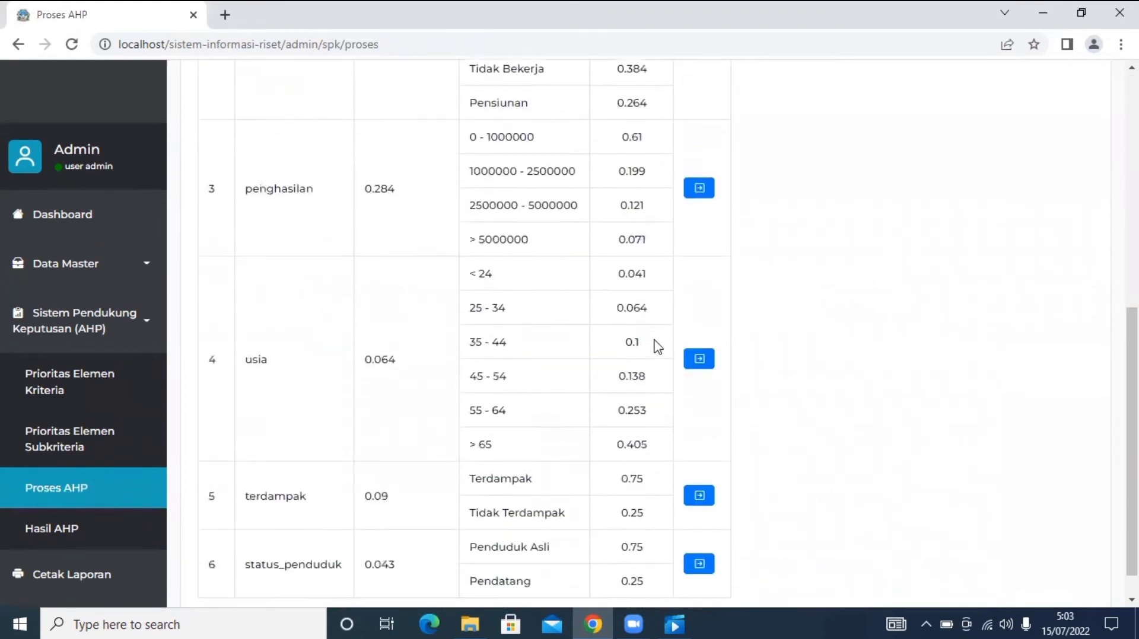
scroll(657, 345, "up", 9)
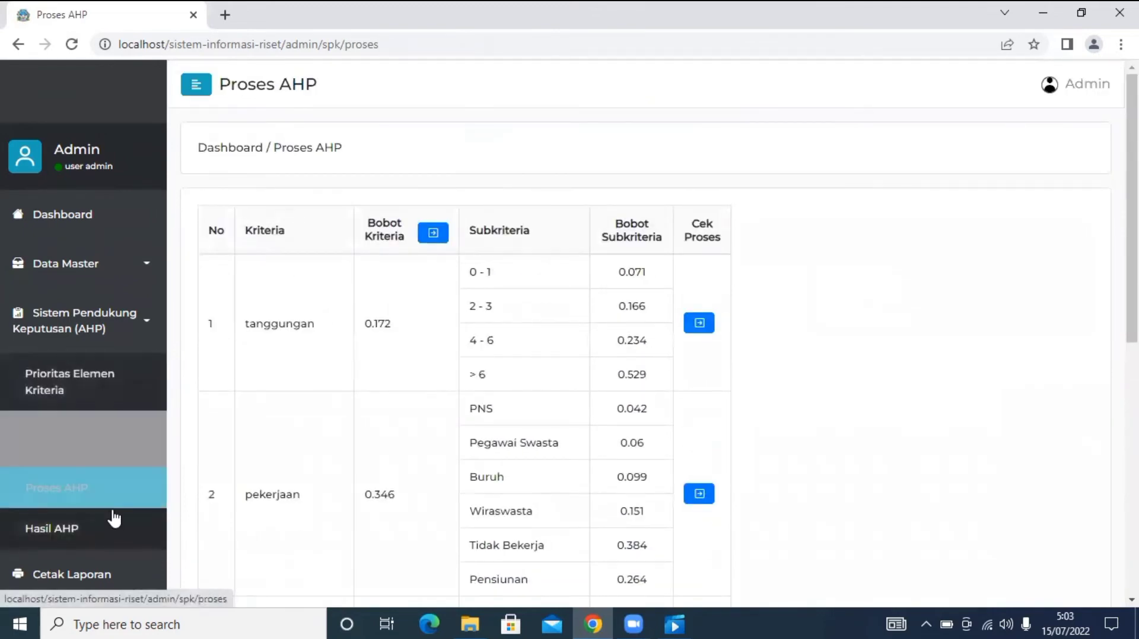
left_click(108, 533)
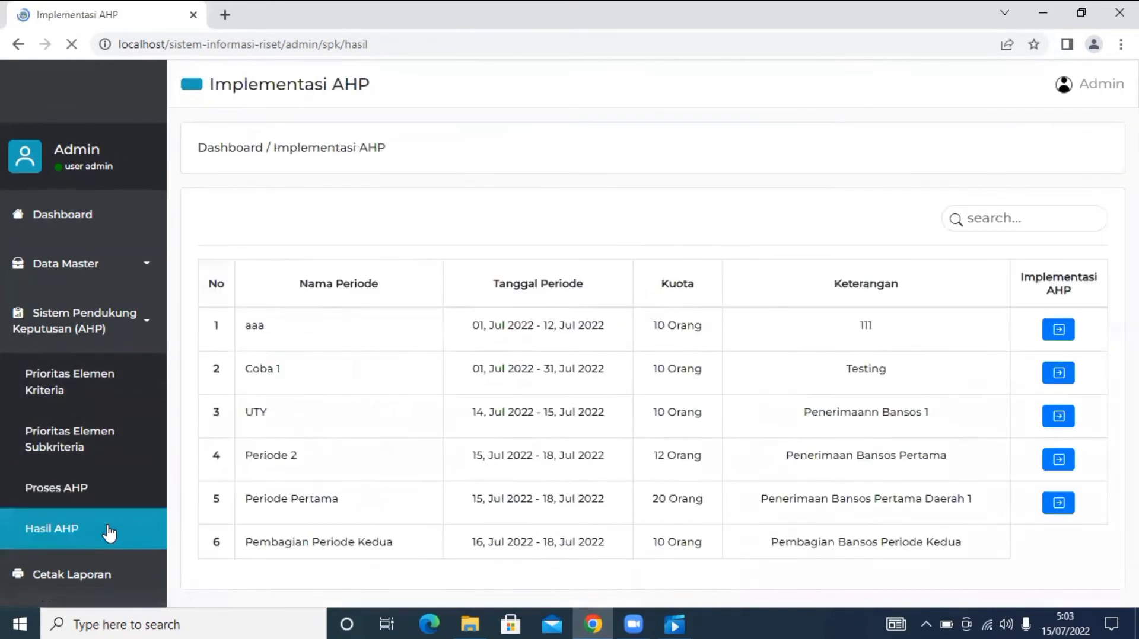
scroll(426, 347, "down", 2)
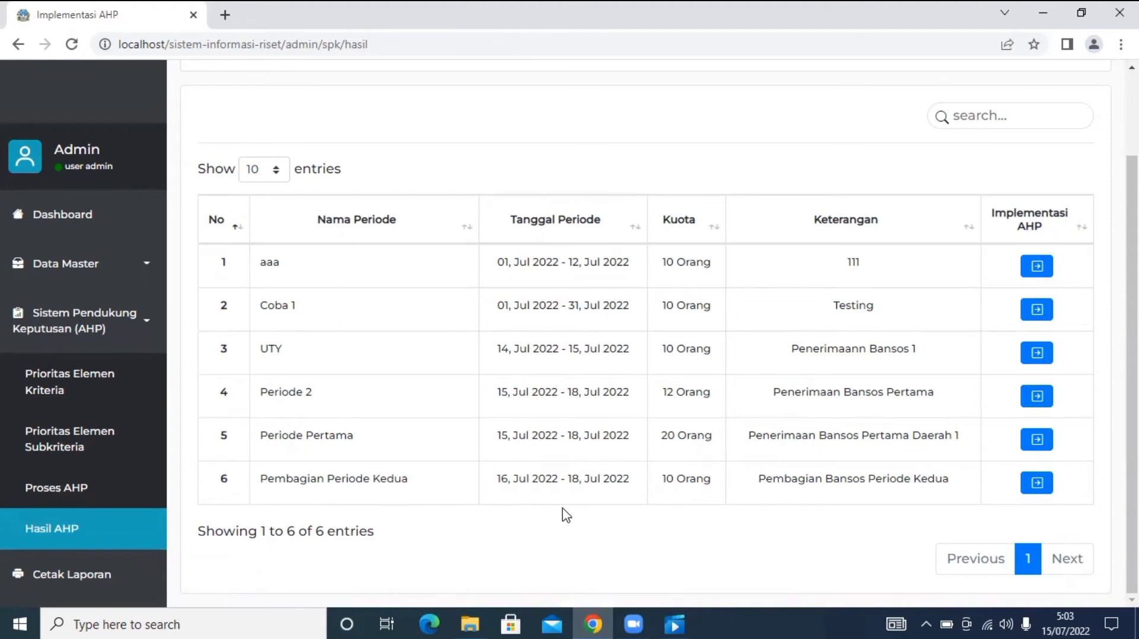
Open Pembagian Periode Kedua and view its residents across both pages (1–10, 11–15).
left_click(1036, 483)
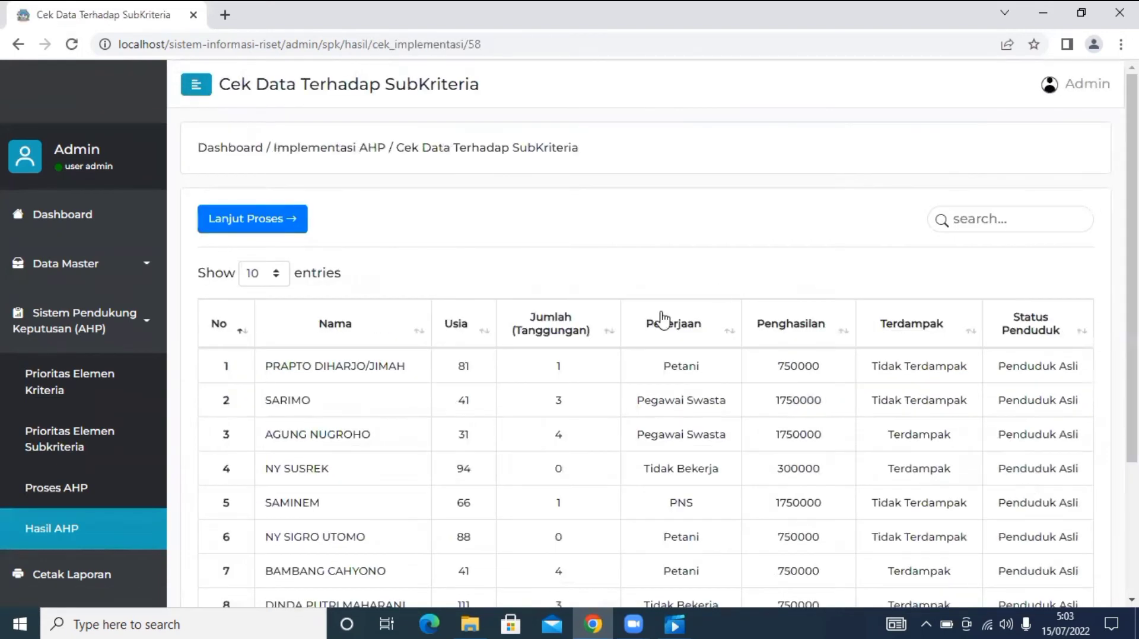
scroll(665, 217, "down", 3)
scroll(665, 214, "up", 1)
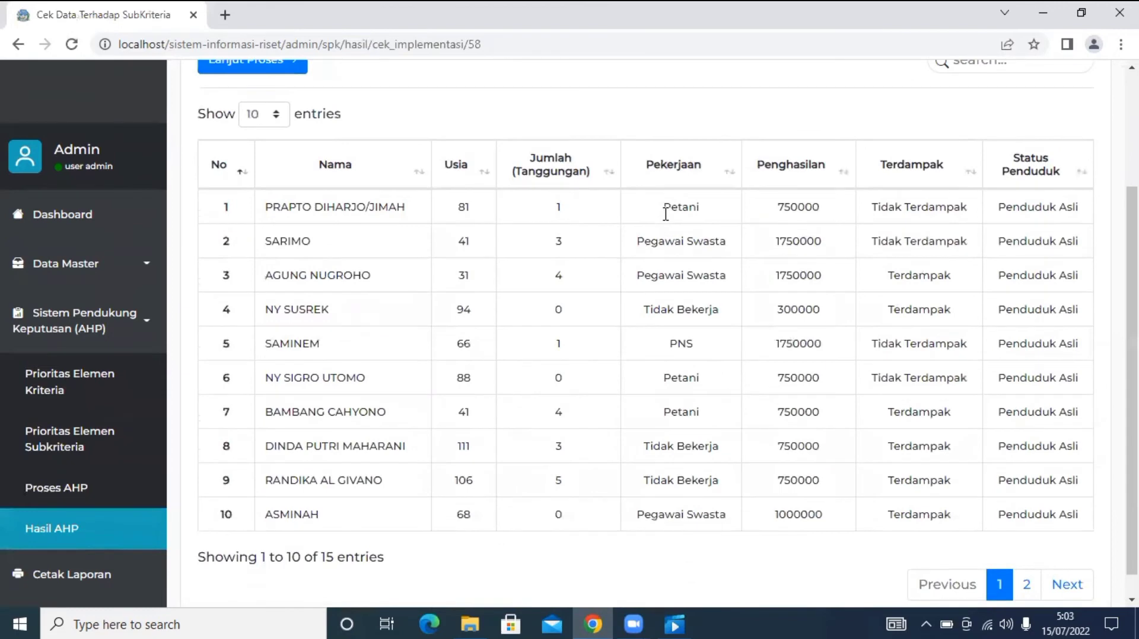
scroll(666, 217, "down", 1)
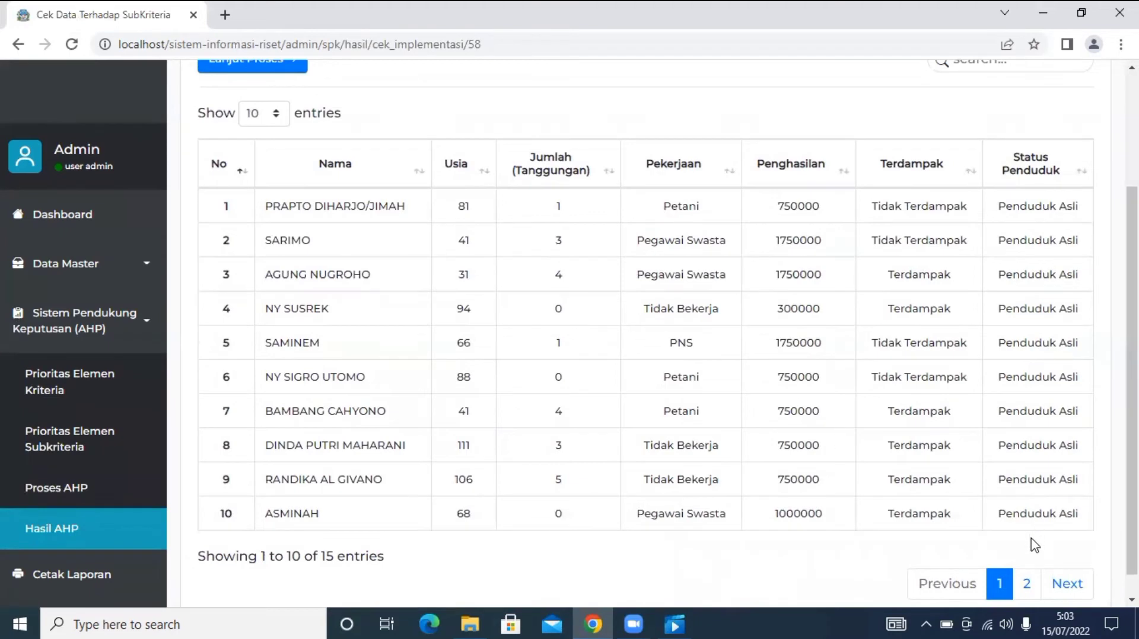
left_click(1030, 578)
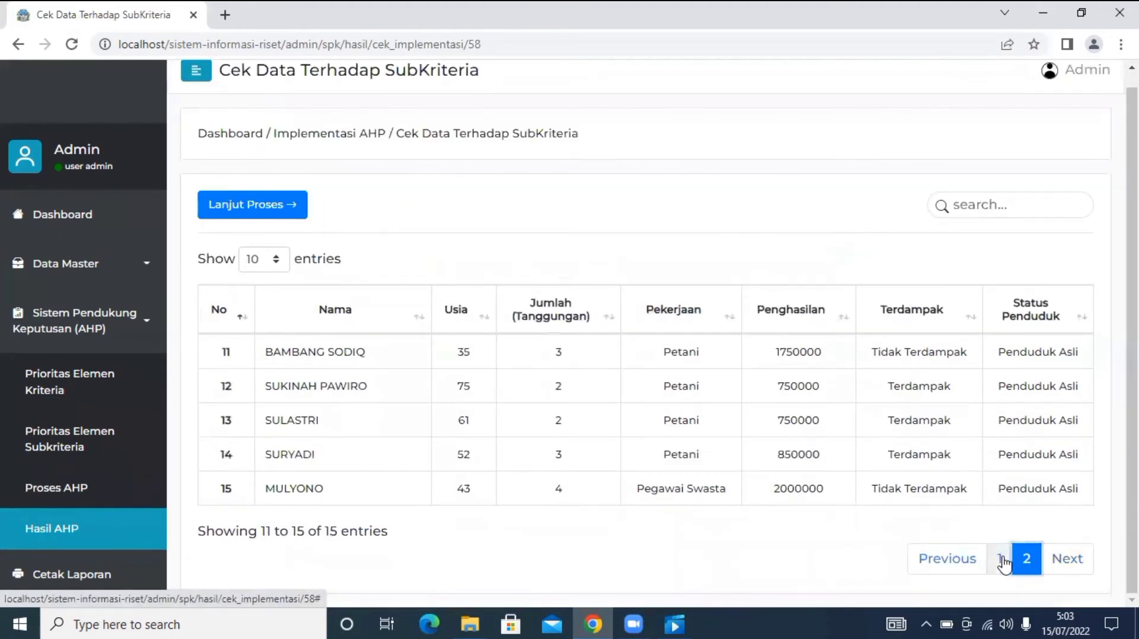
left_click(1002, 562)
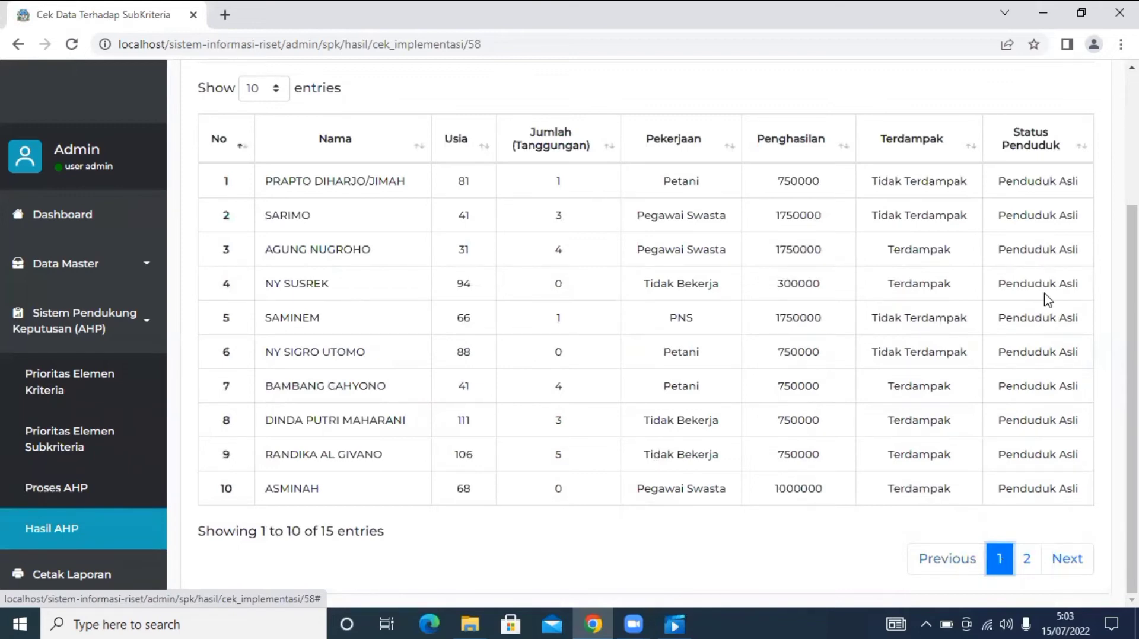
Calculate weighted AHP scores and check the Totals for all 15 residents on both pages.
scroll(795, 326, "up", 2)
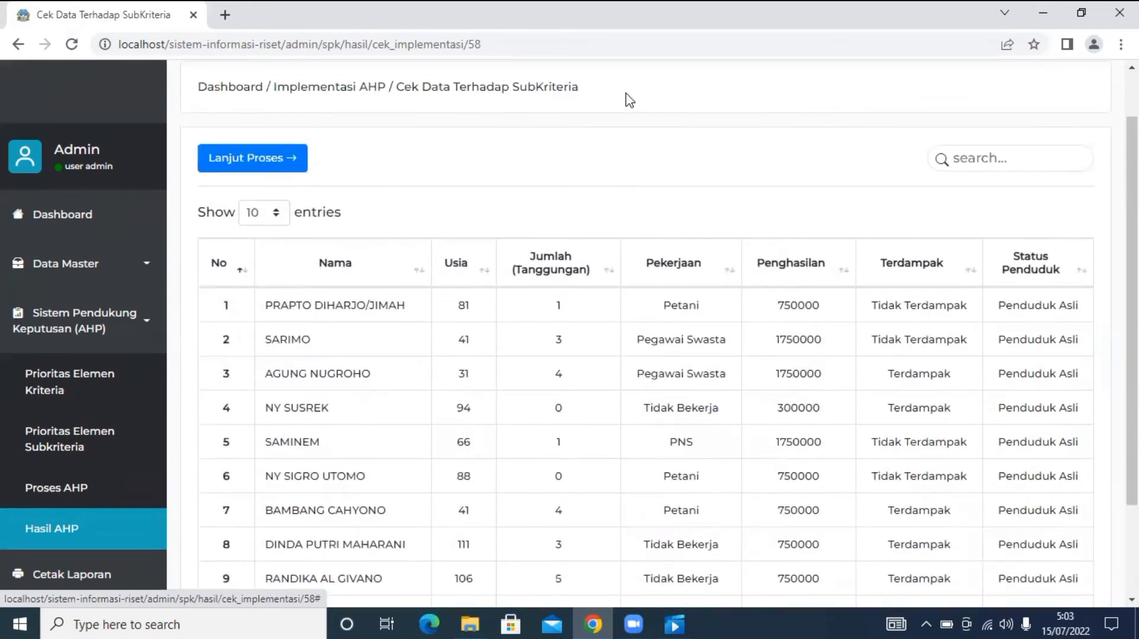
left_click(273, 171)
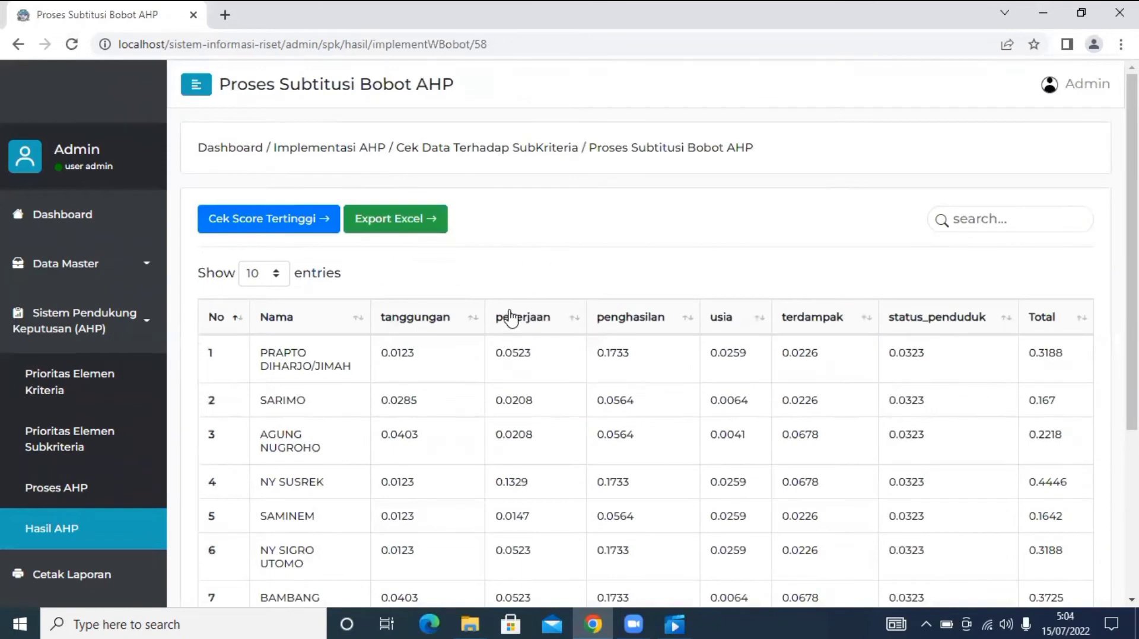
scroll(509, 321, "down", 2)
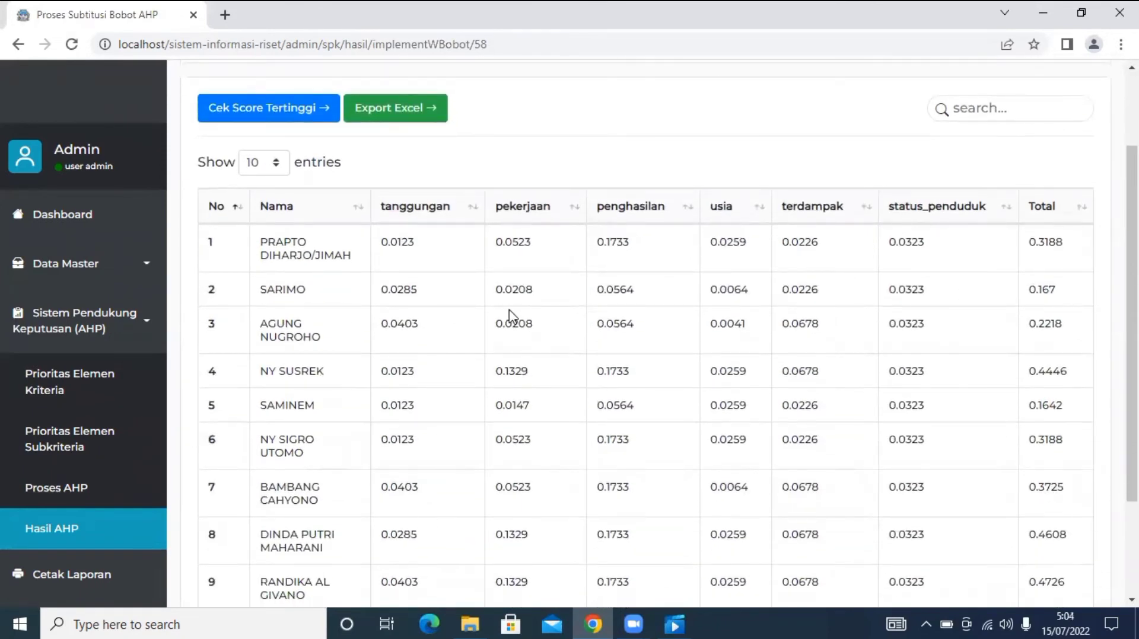
scroll(508, 317, "down", 3)
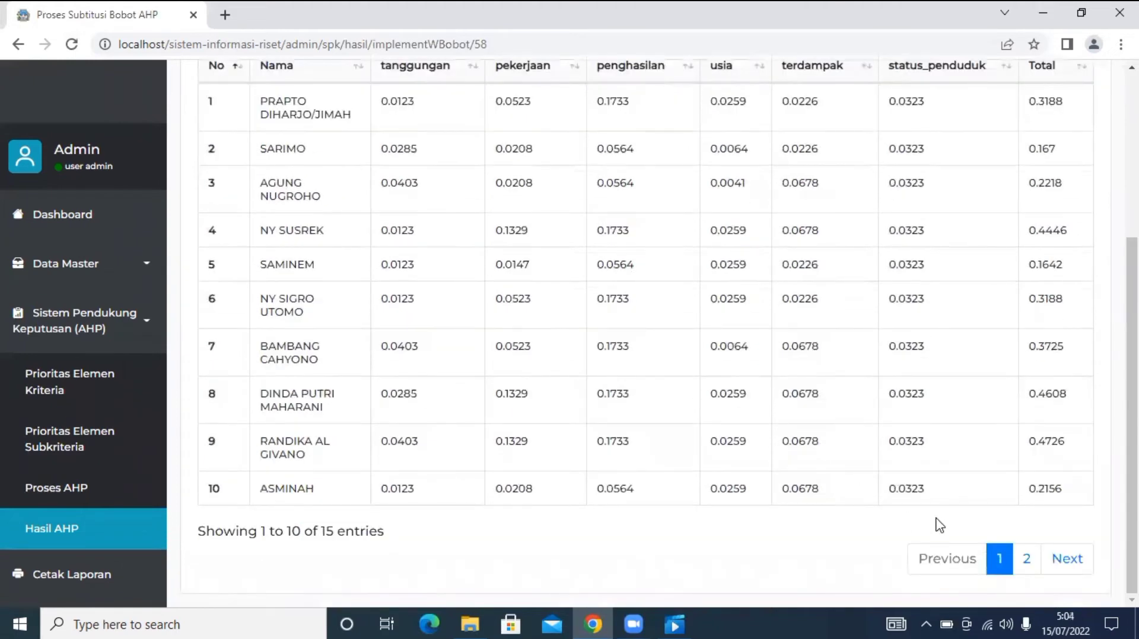
left_click(1032, 560)
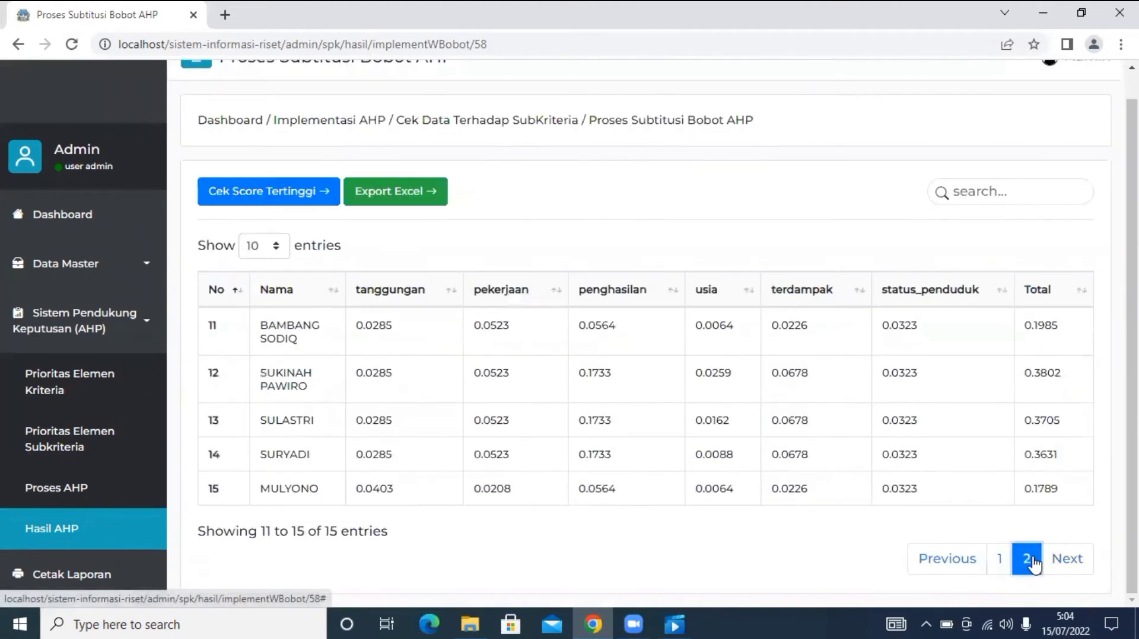
left_click(999, 561)
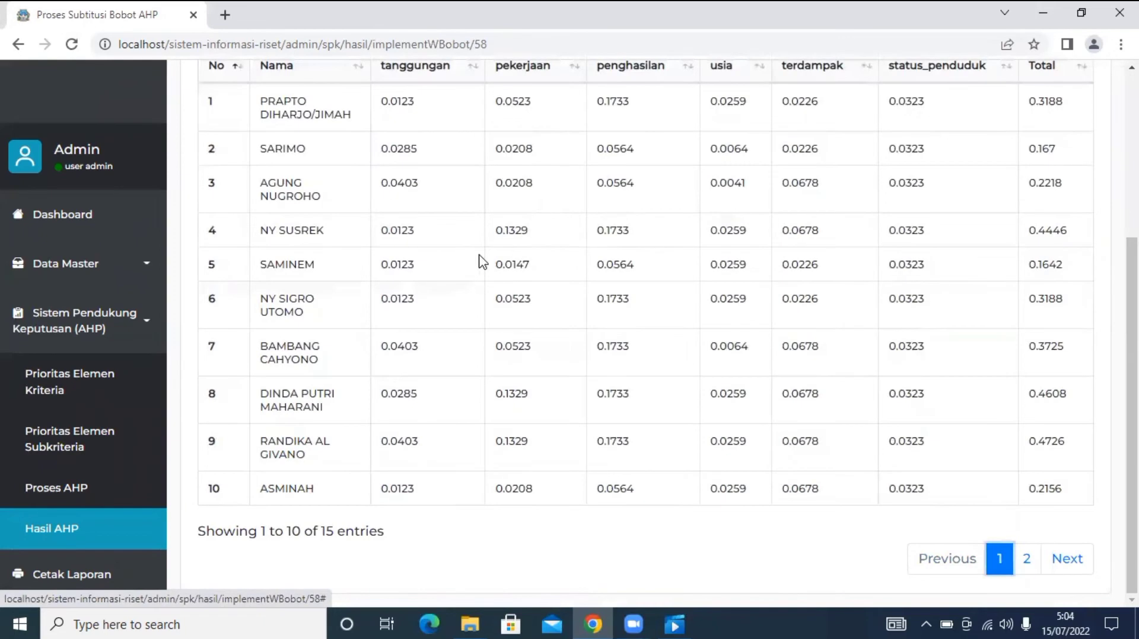
scroll(482, 261, "up", 5)
Review the Cek Score Tertinggi ranked table and save it to the Pembagian Periode Kedua recipients.
left_click(289, 233)
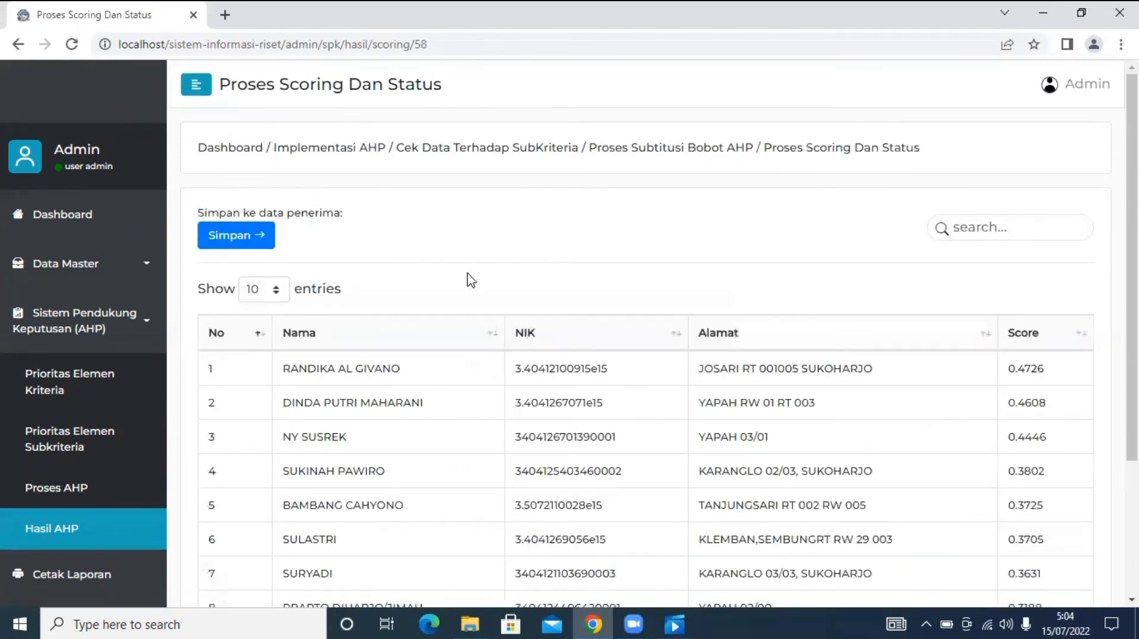
scroll(572, 391, "down", 3)
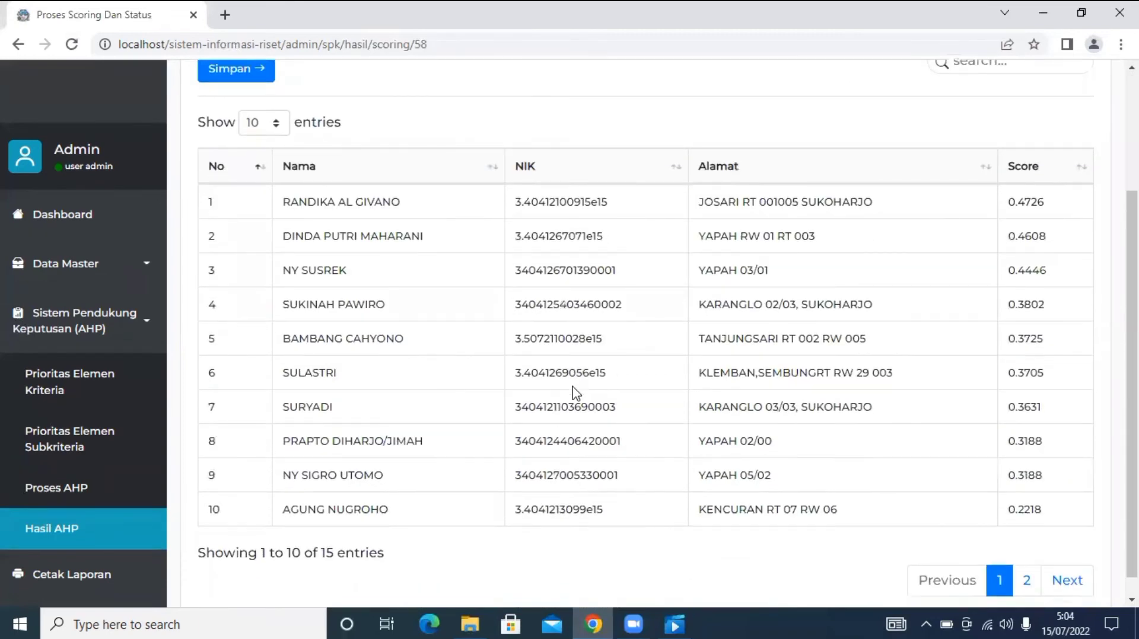
scroll(573, 391, "up", 1)
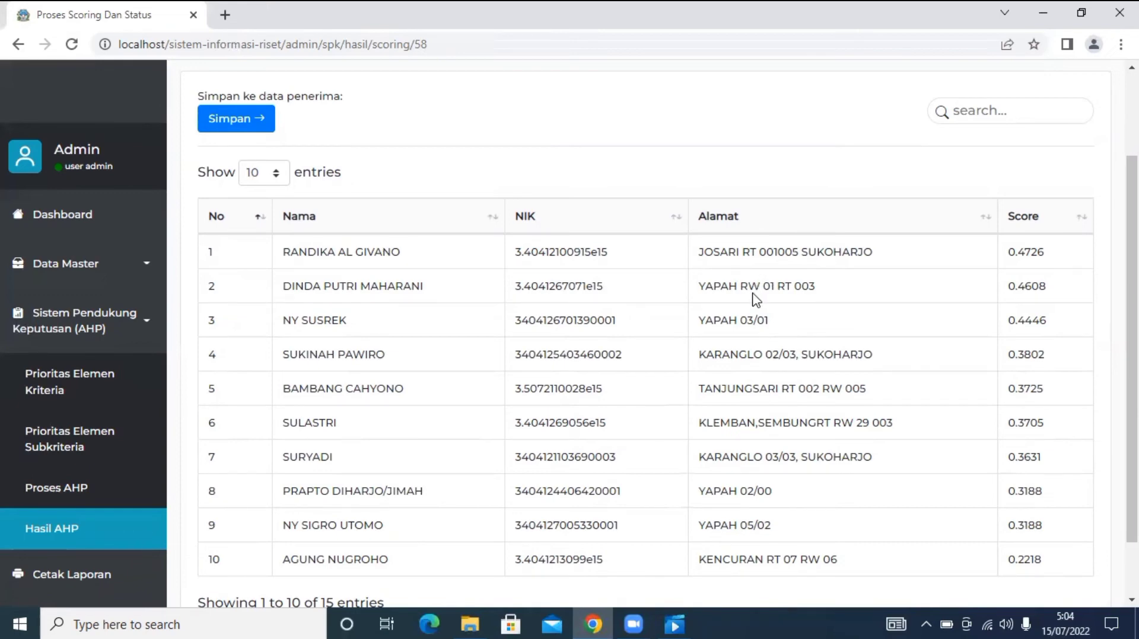
scroll(755, 300, "up", 1)
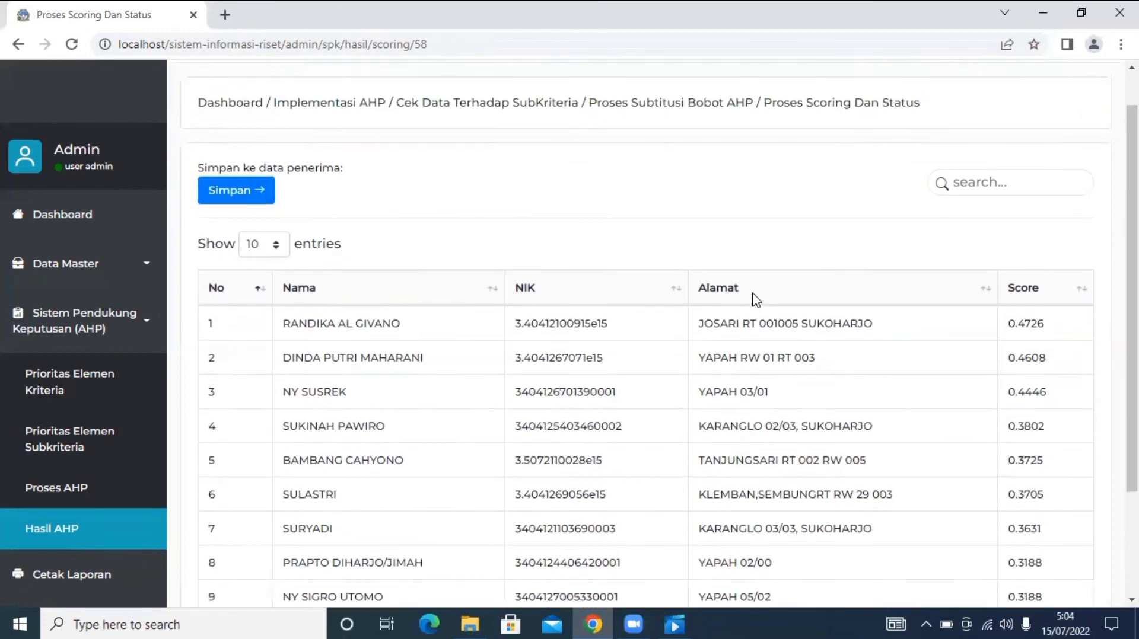
scroll(755, 300, "down", 2)
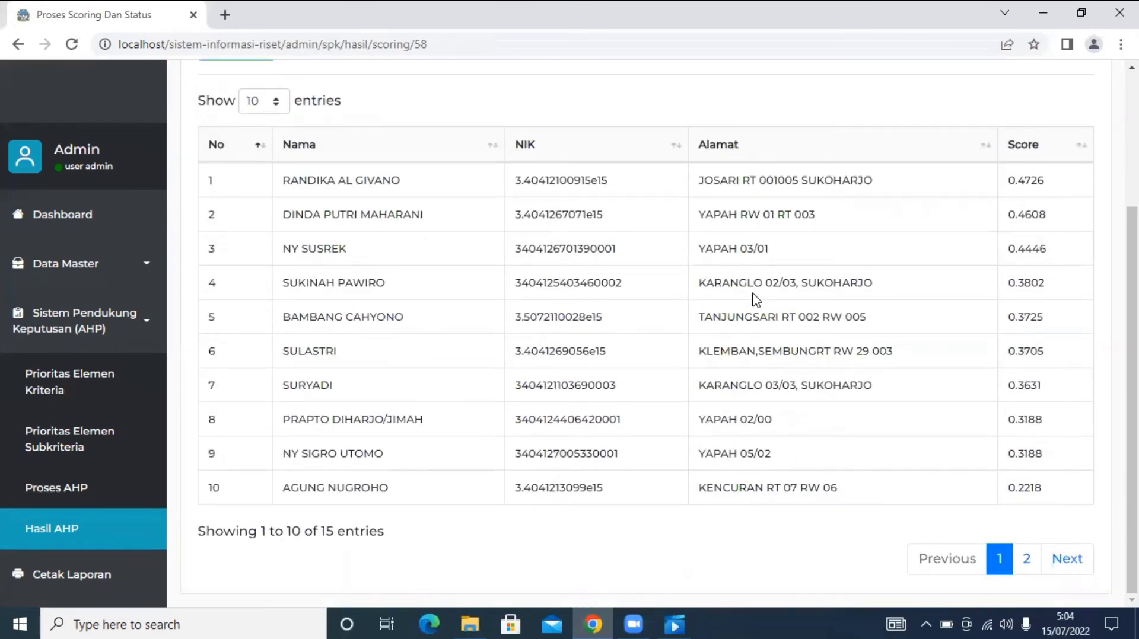
scroll(756, 299, "up", 3)
scroll(755, 299, "down", 1)
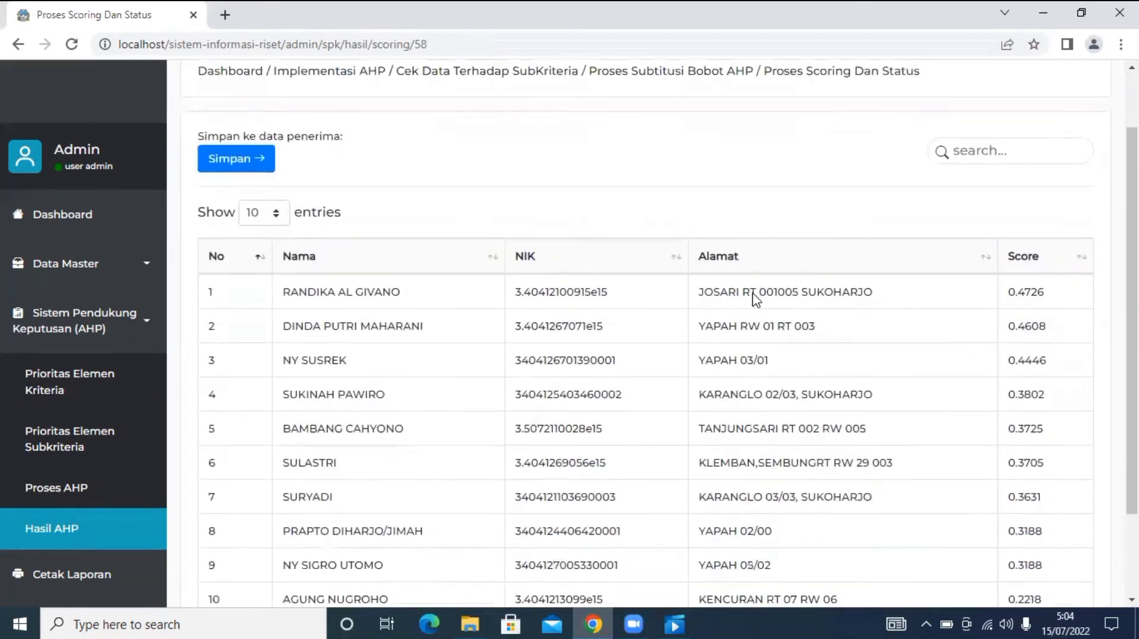
scroll(753, 300, "down", 2)
scroll(752, 300, "up", 3)
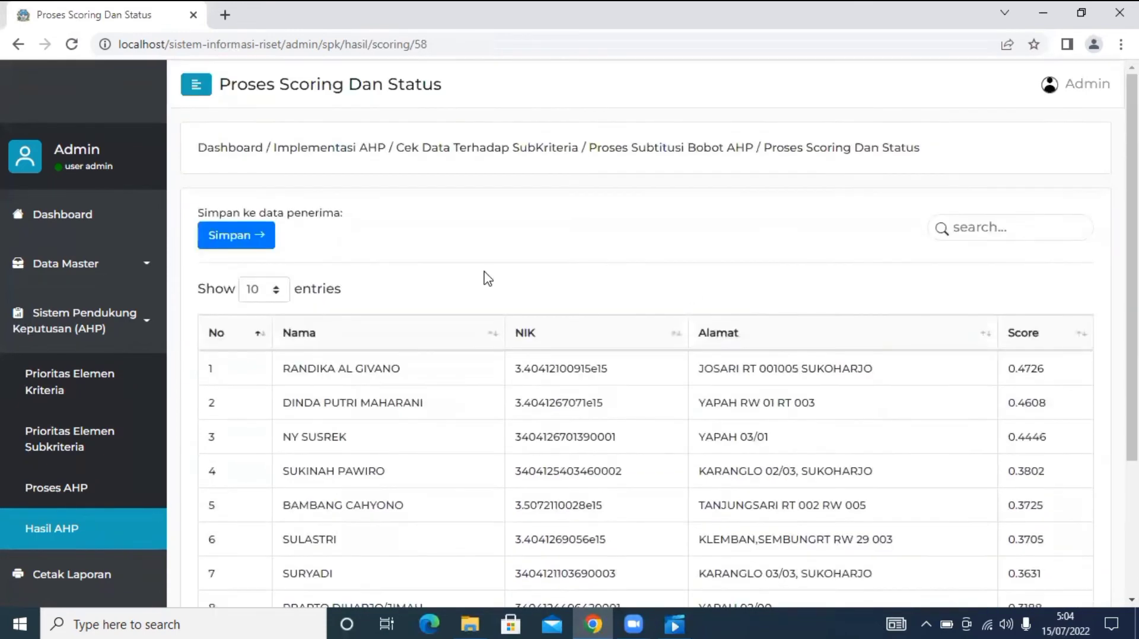
left_click(223, 244)
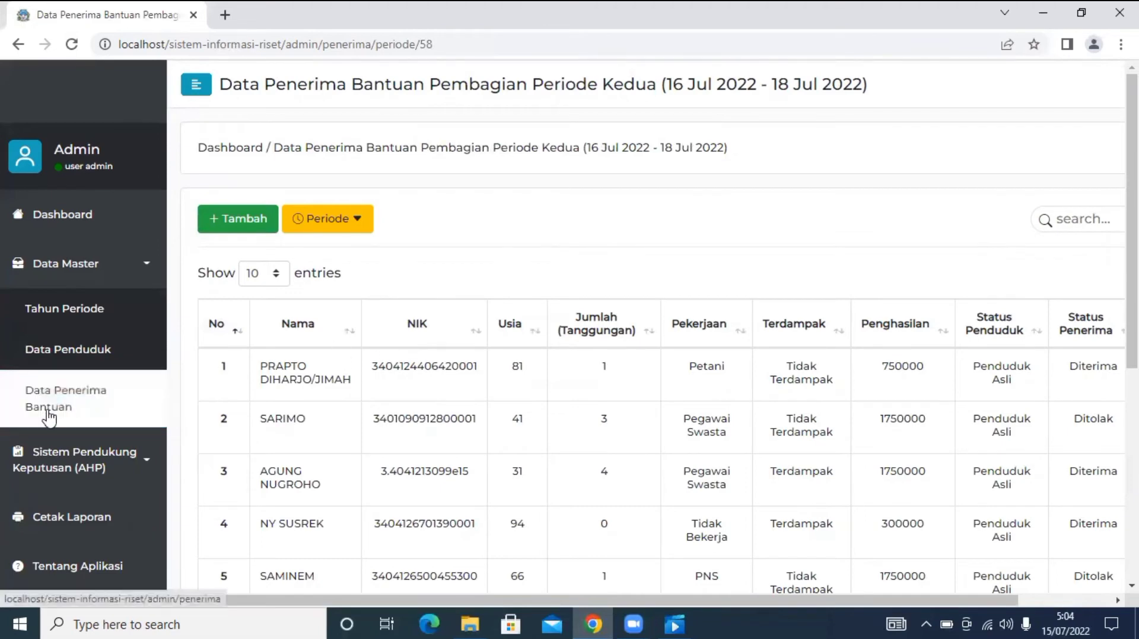
Scroll through the Data Penerima Bantuan table to check each resident's Diterima or Ditolak status.
scroll(617, 389, "down", 5)
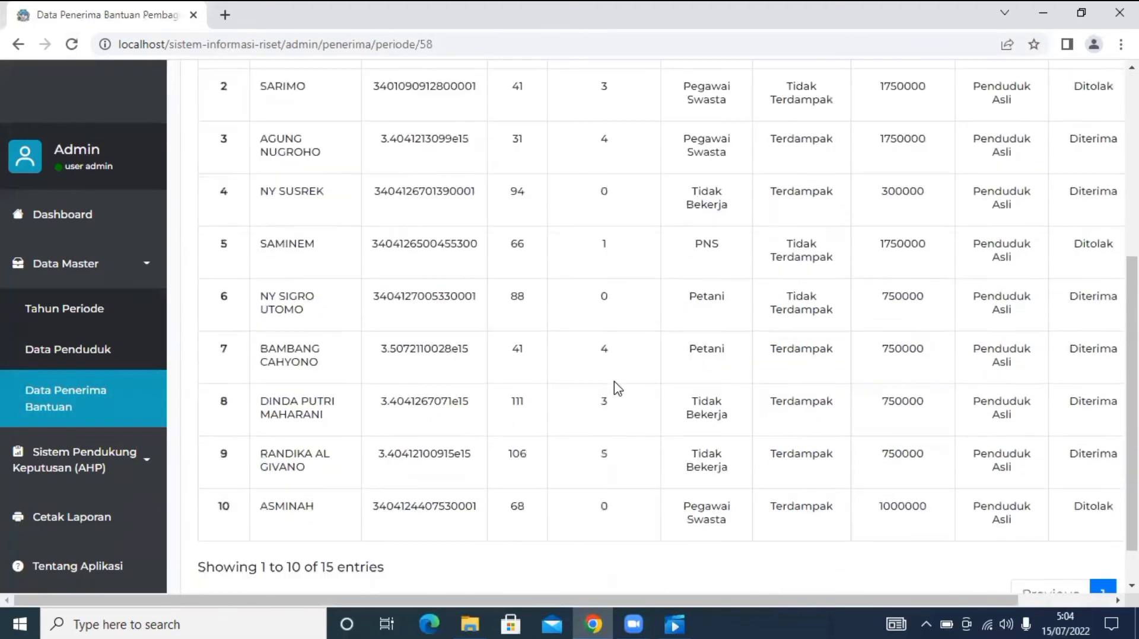
scroll(616, 388, "up", 3)
scroll(617, 389, "down", 2)
scroll(613, 385, "up", 1)
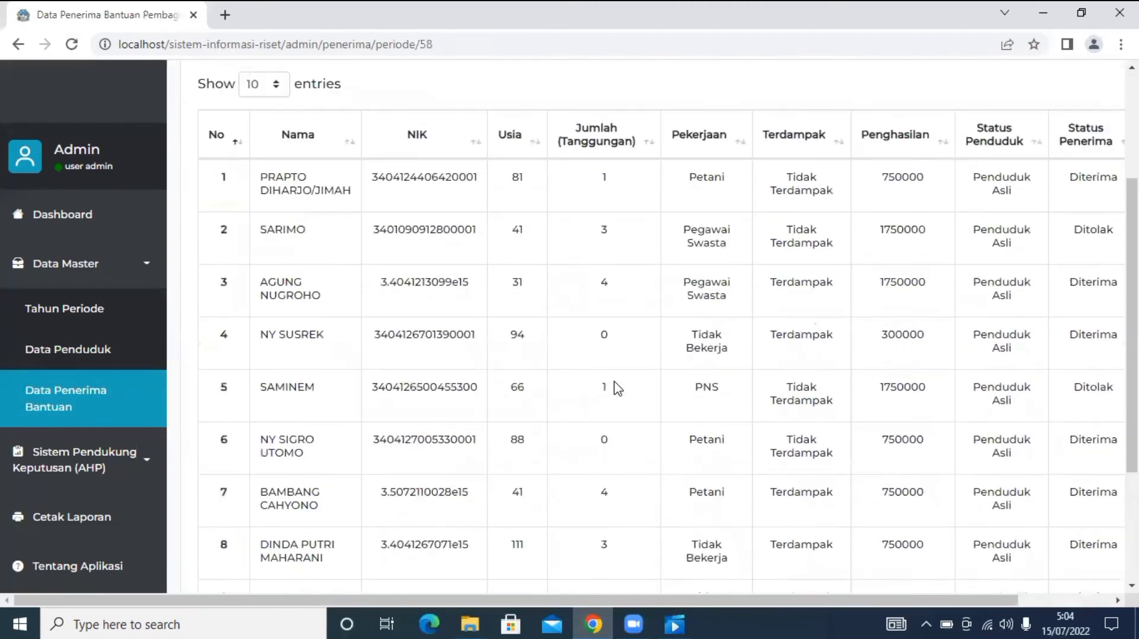
left_click_drag(669, 601, 862, 612)
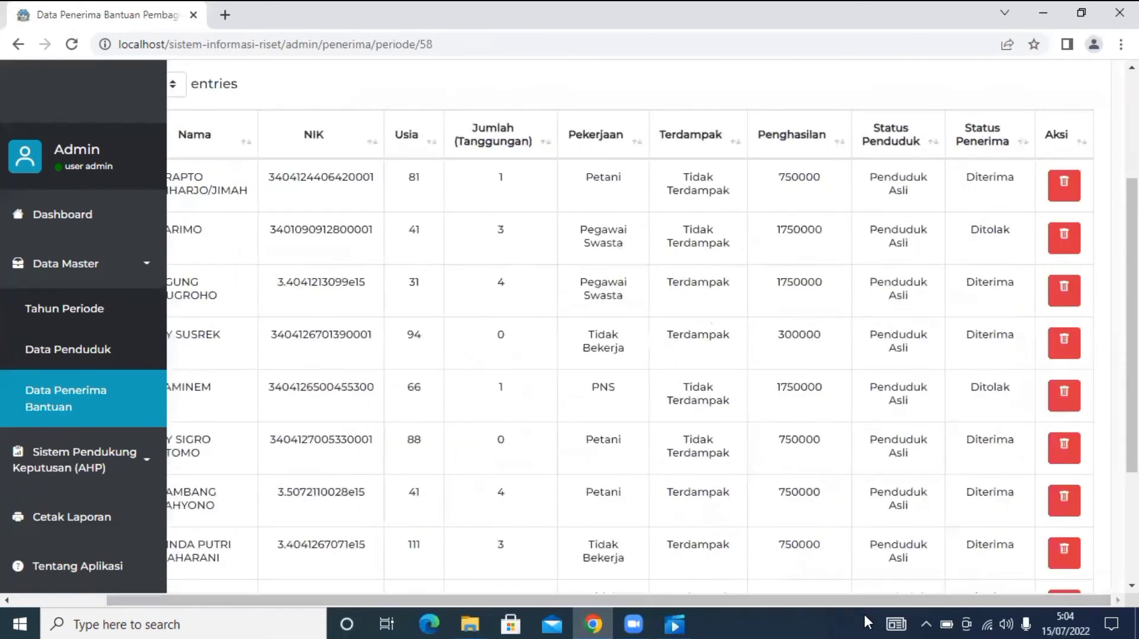
scroll(895, 482, "up", 2)
scroll(894, 482, "up", 1)
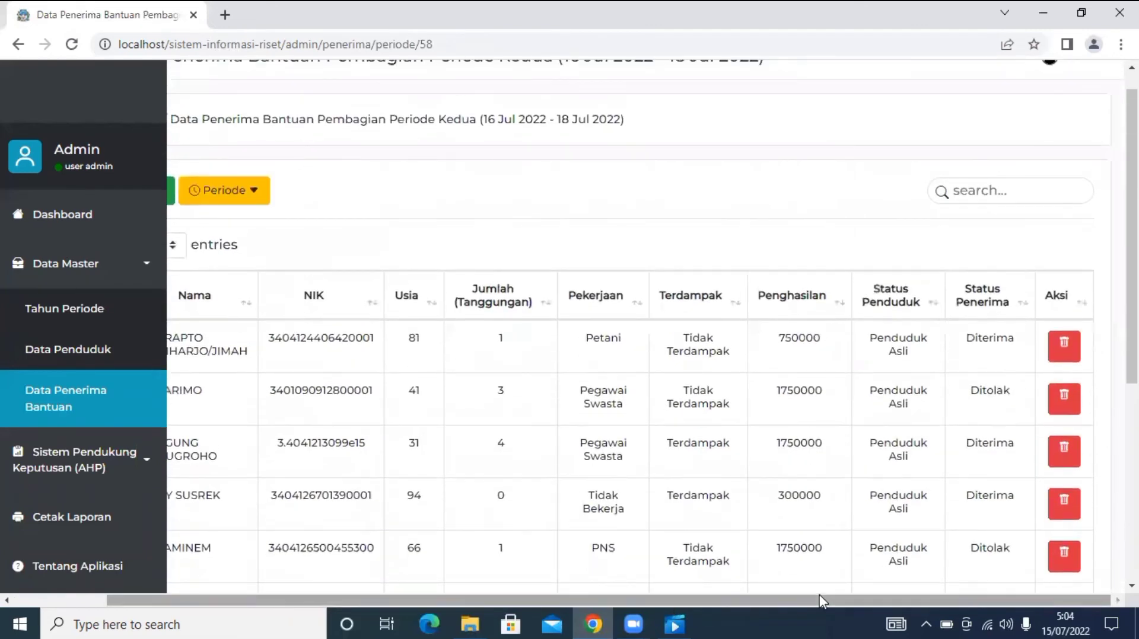
left_click_drag(820, 596, 916, 566)
left_click_drag(846, 598, 902, 587)
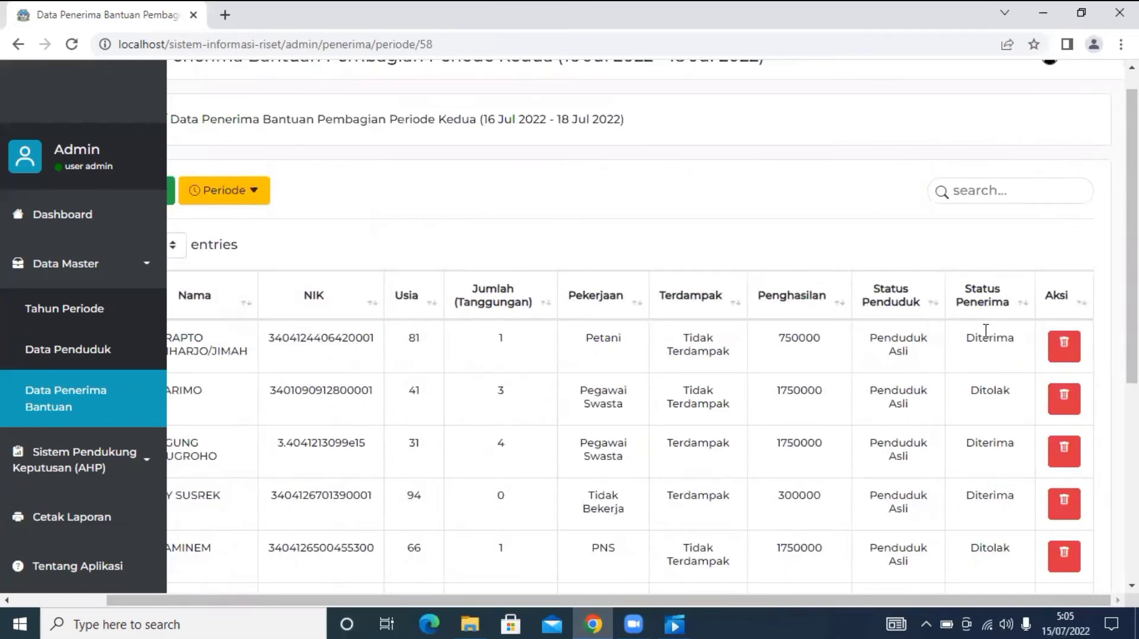
left_click_drag(792, 599, 762, 602)
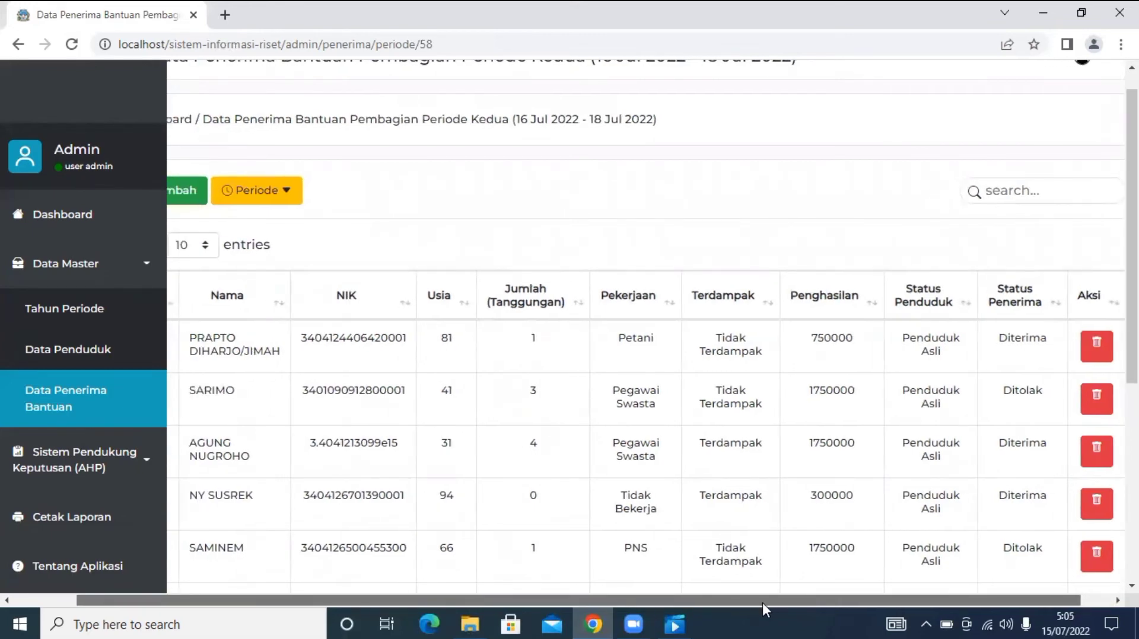
left_click_drag(763, 603, 792, 603)
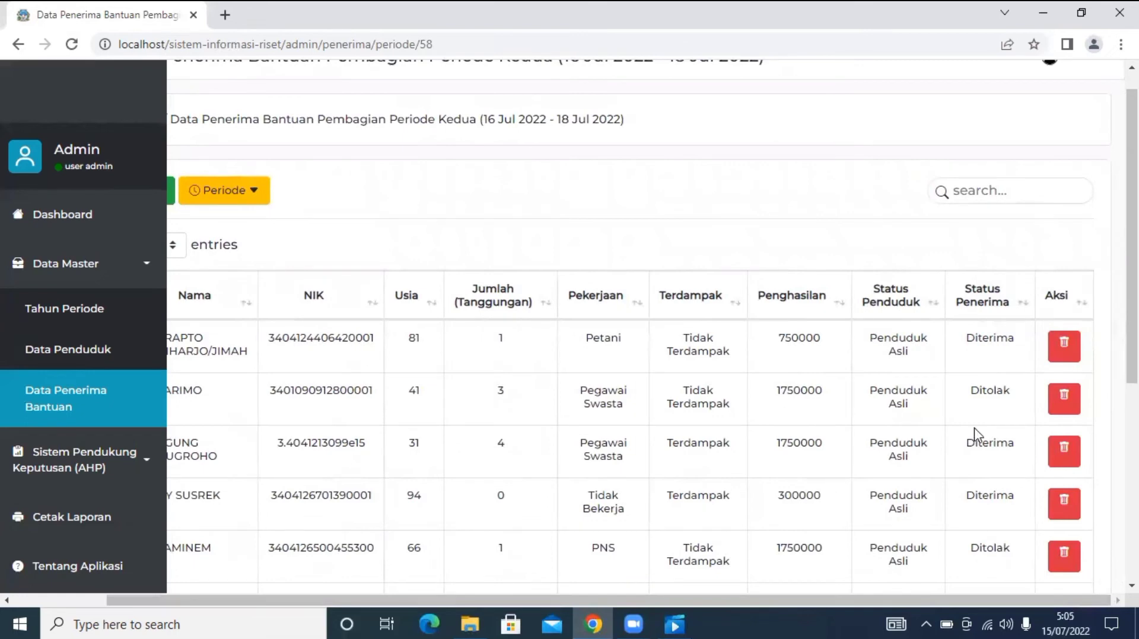
scroll(974, 429, "down", 3)
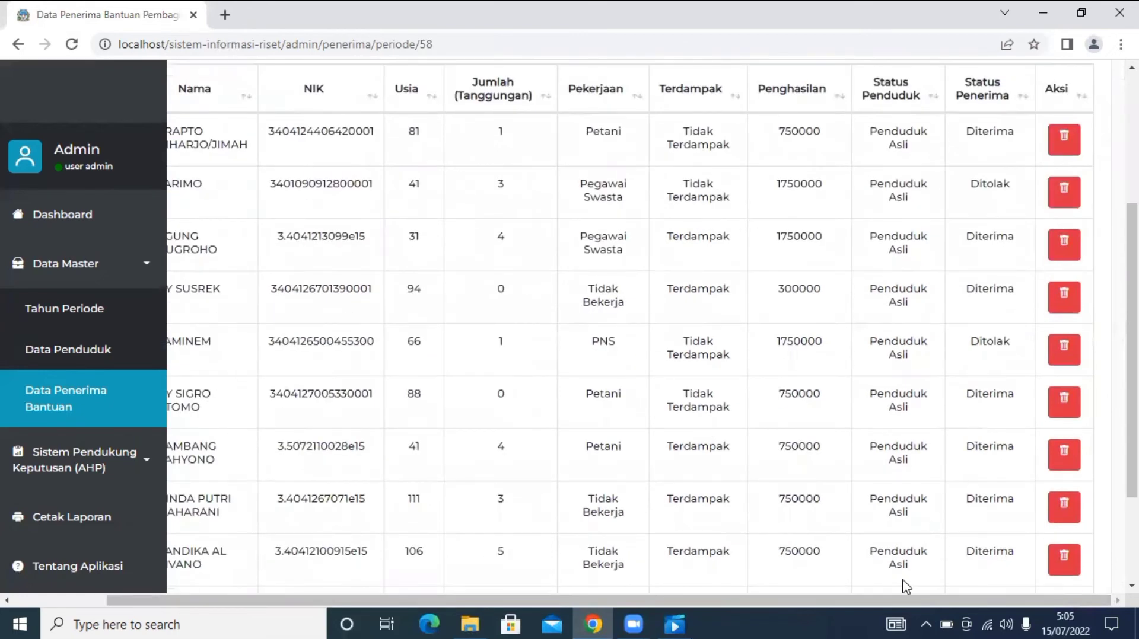
left_click_drag(859, 600, 765, 600)
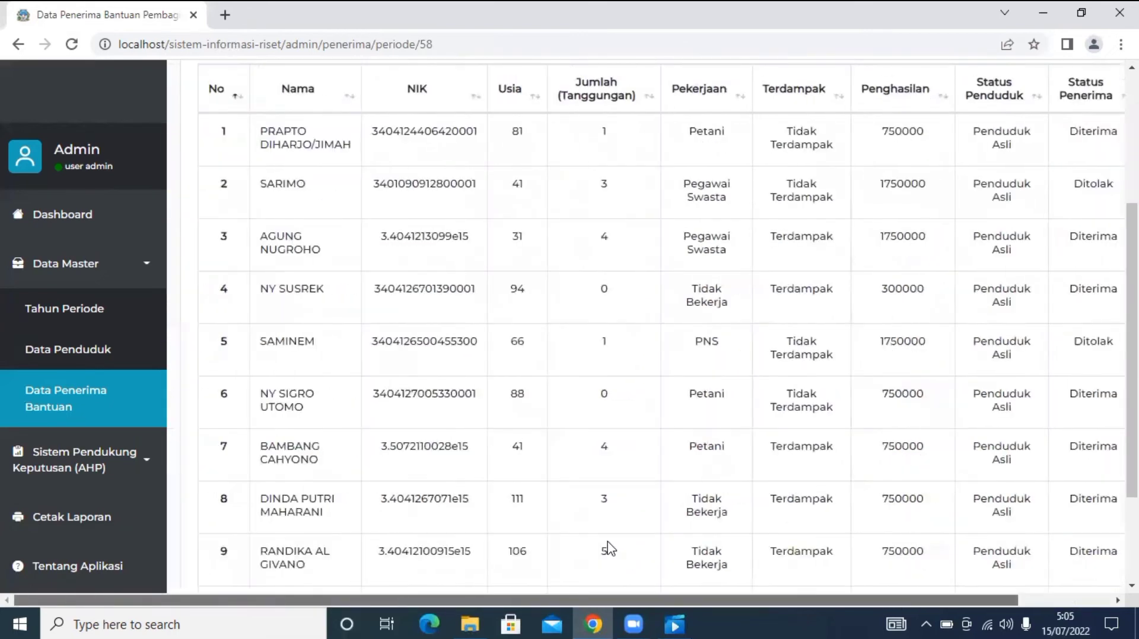
scroll(635, 469, "up", 1)
scroll(640, 465, "down", 4)
scroll(644, 461, "up", 6)
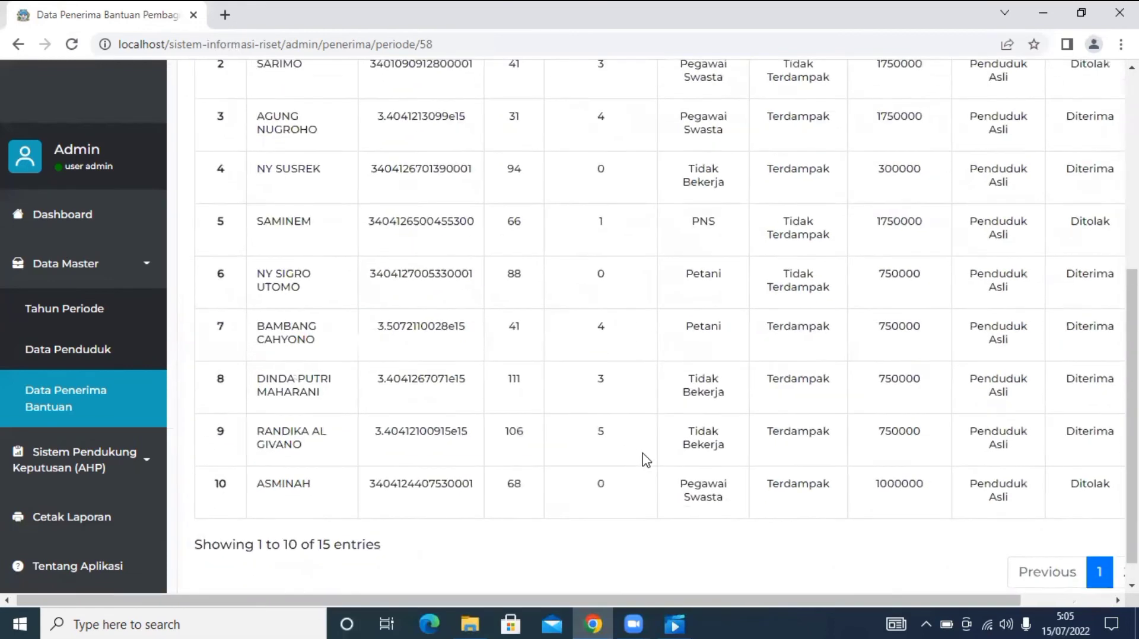
scroll(642, 510, "right", 2)
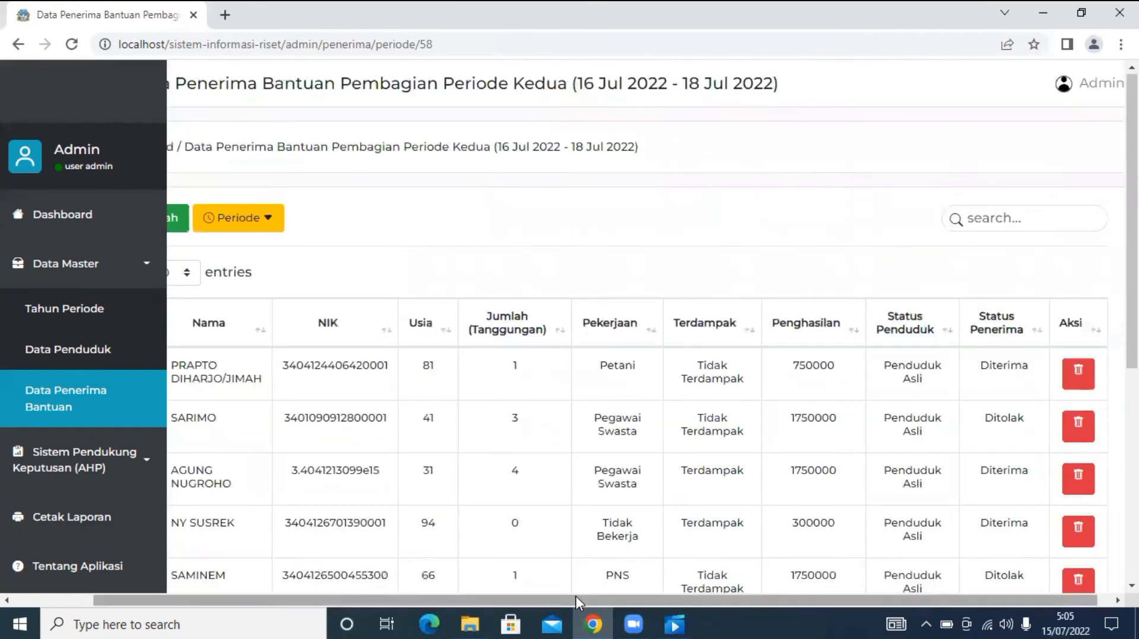
scroll(432, 565, "left", 3)
scroll(715, 546, "right", 3)
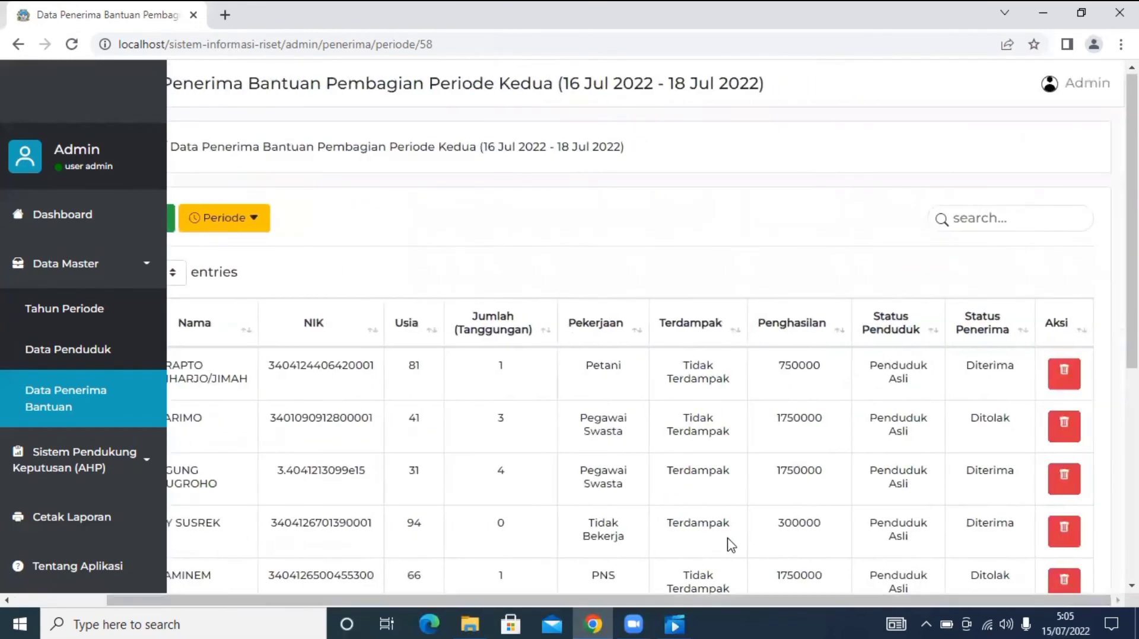
scroll(72, 463, "down", 1)
scroll(72, 463, "down", 5)
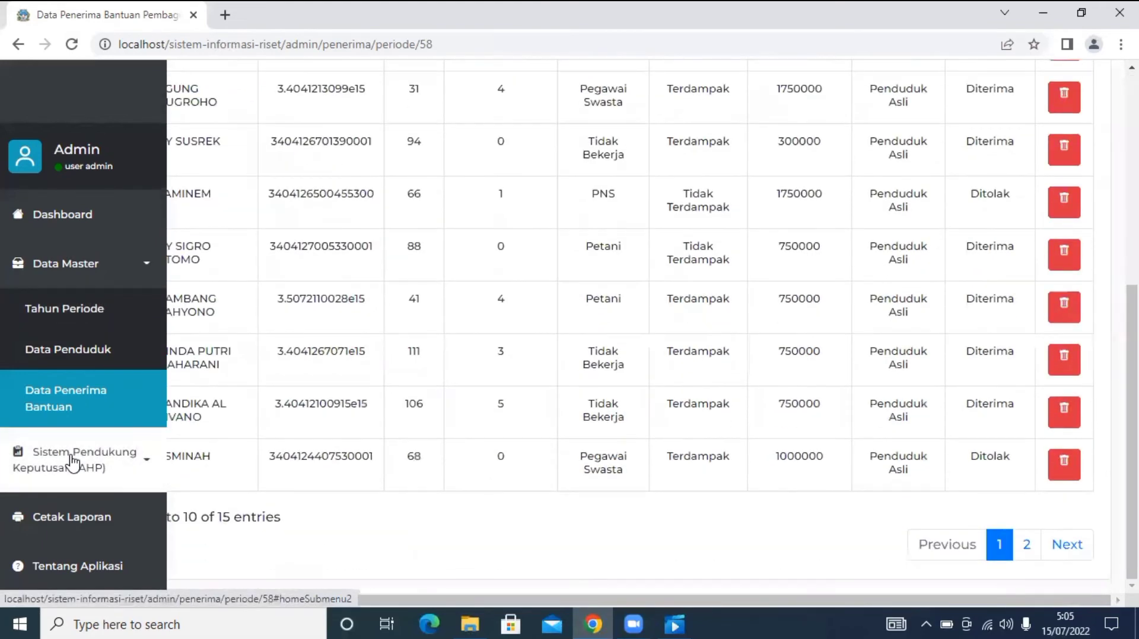
On Cetak Laporan, replace the Nama Cetak Tanda Tangan with the new signatory's name and save it.
left_click(107, 527)
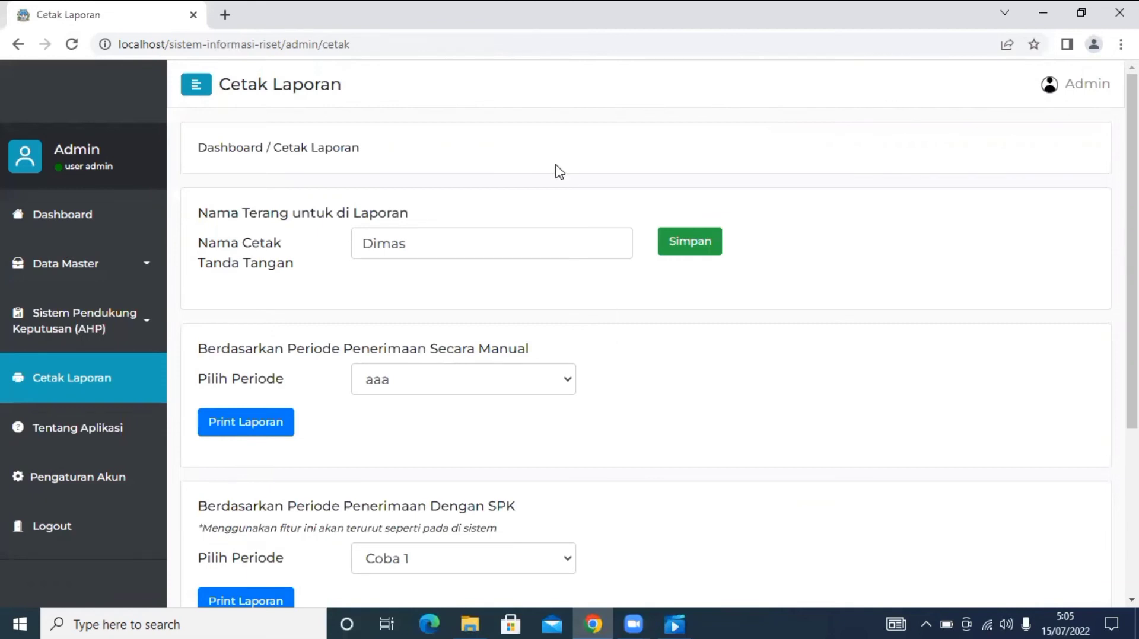
double_click(427, 243)
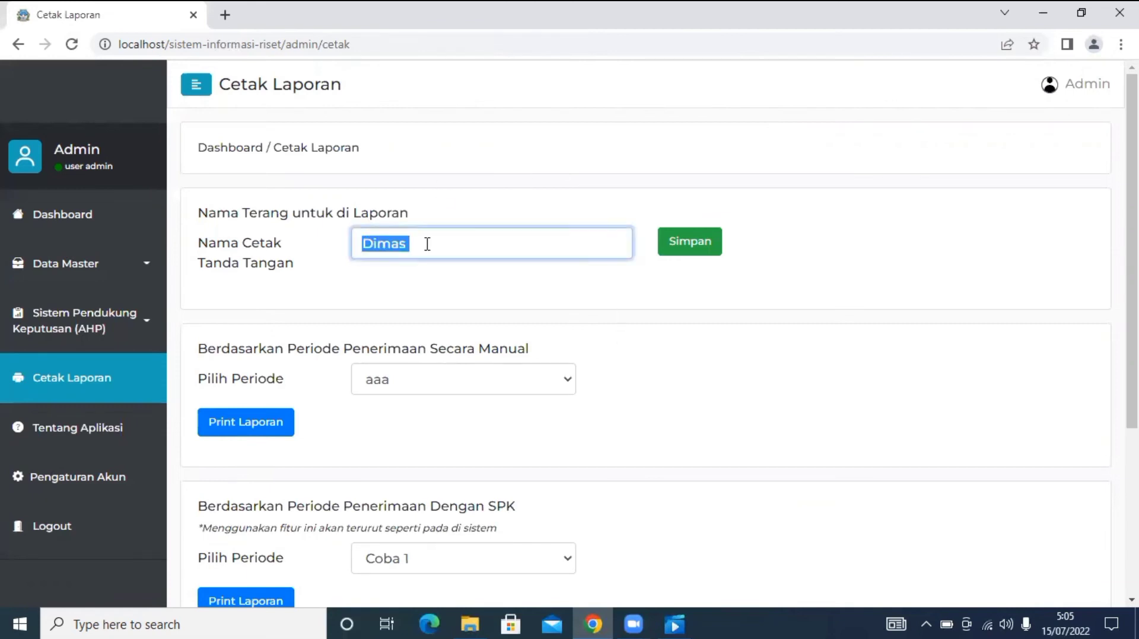
left_click(492, 297)
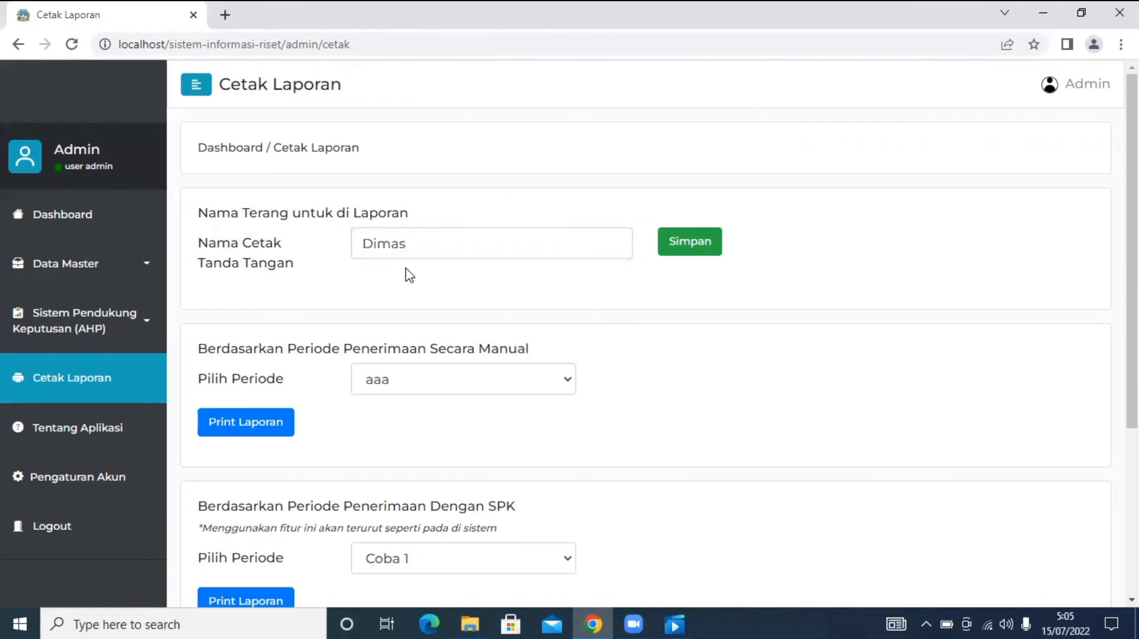
left_click(434, 257)
key("ctrl+a")
key("BackSpace")
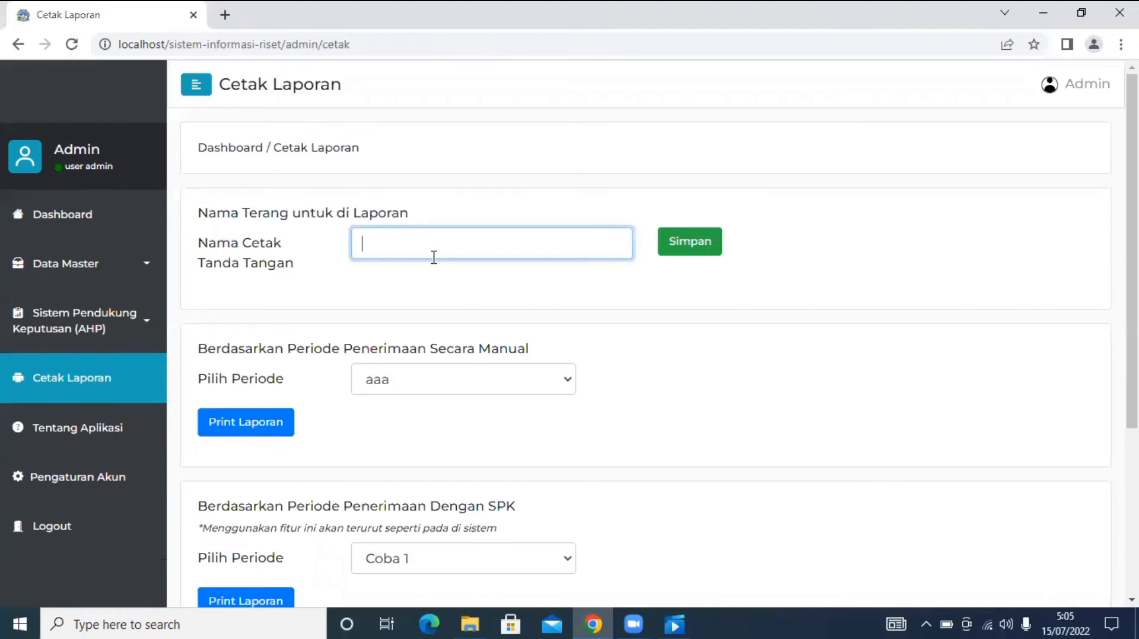
type("nAT")
key("BackSpace")
key("BackSpace")
key("BackSpace")
type("Nathan")
left_click(426, 311)
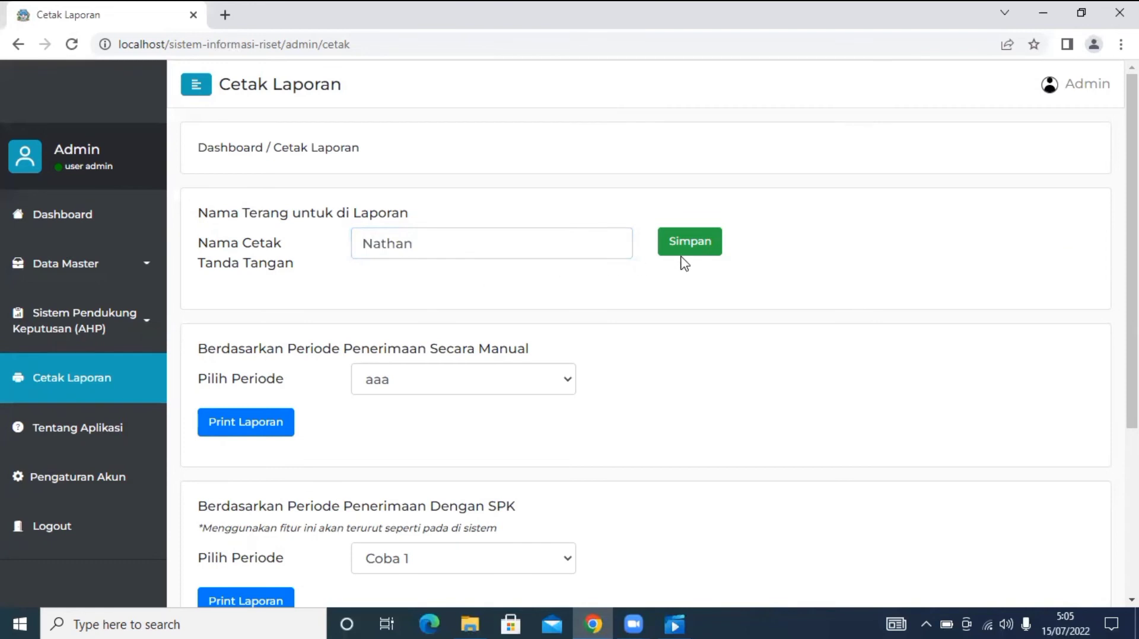
left_click(694, 240)
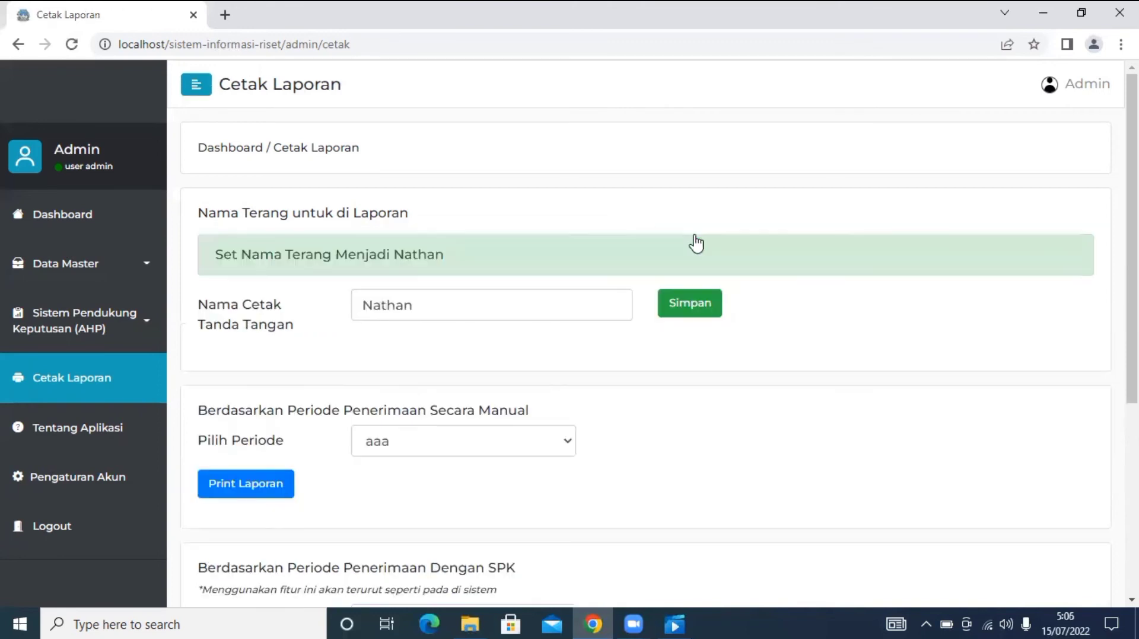
scroll(765, 369, "down", 2)
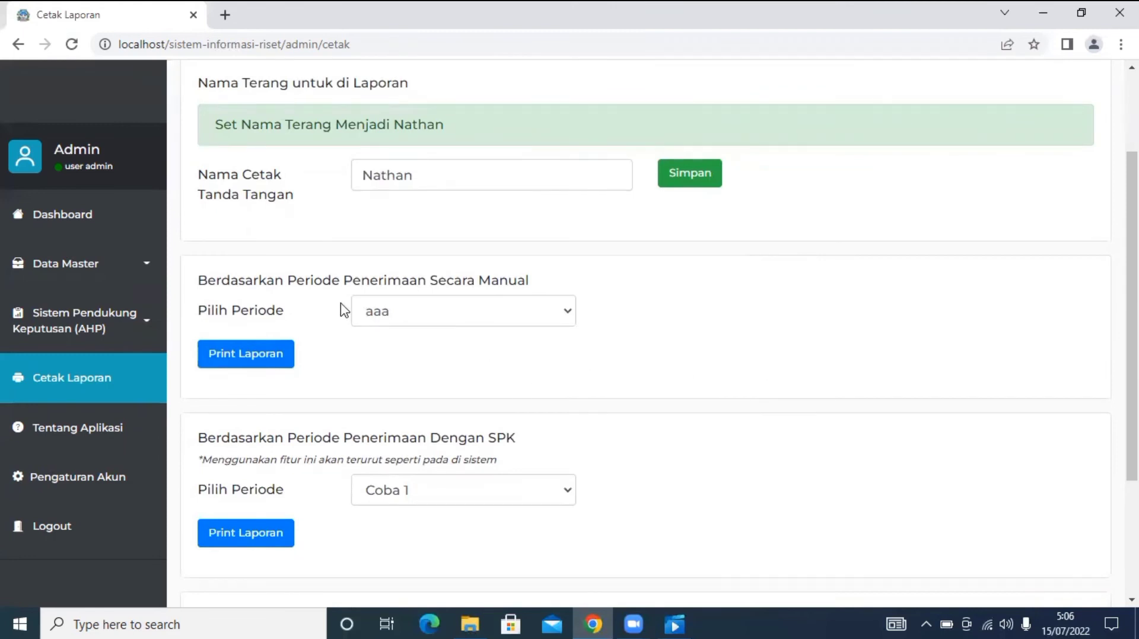
Choose Pembagian Periode Kedua in the manual report's Pilih Periode list.
left_click(401, 314)
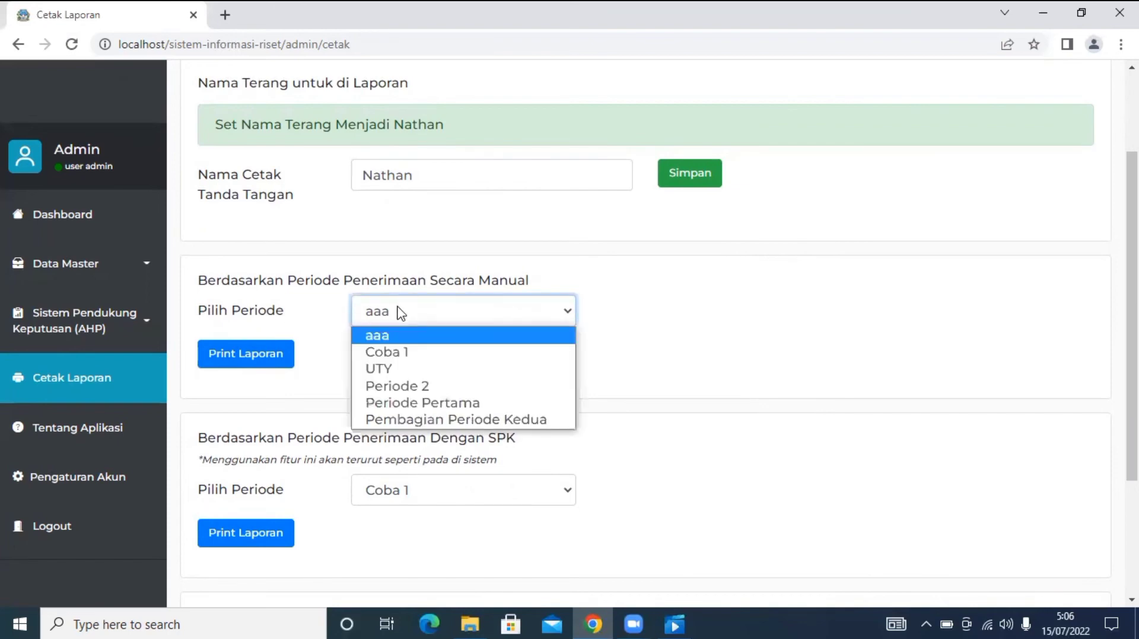
left_click(444, 419)
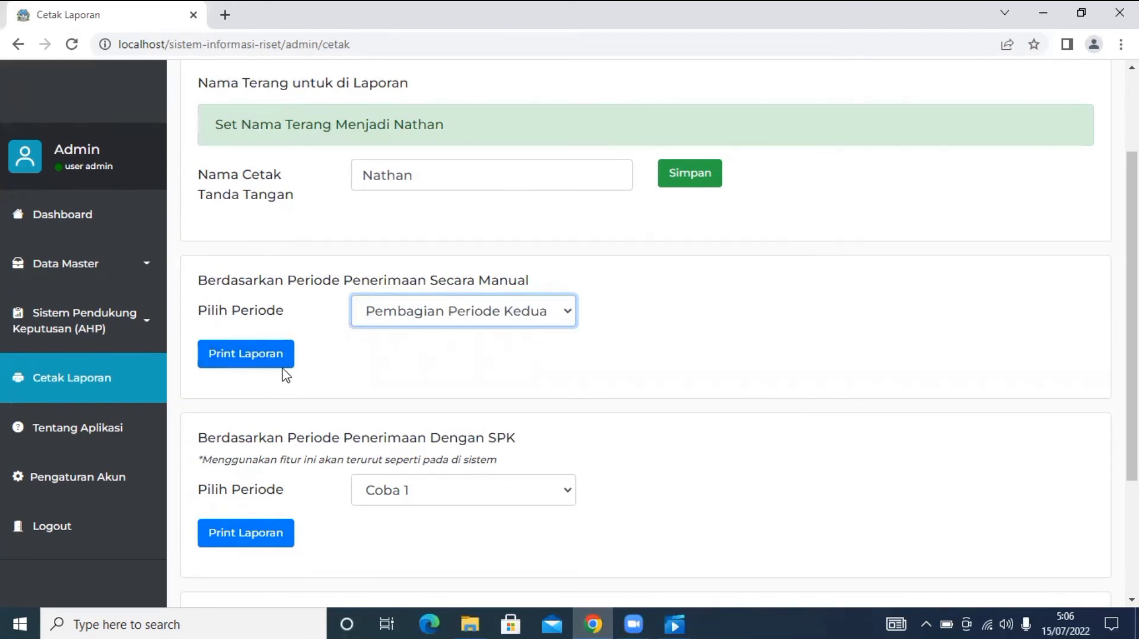
left_click(442, 314)
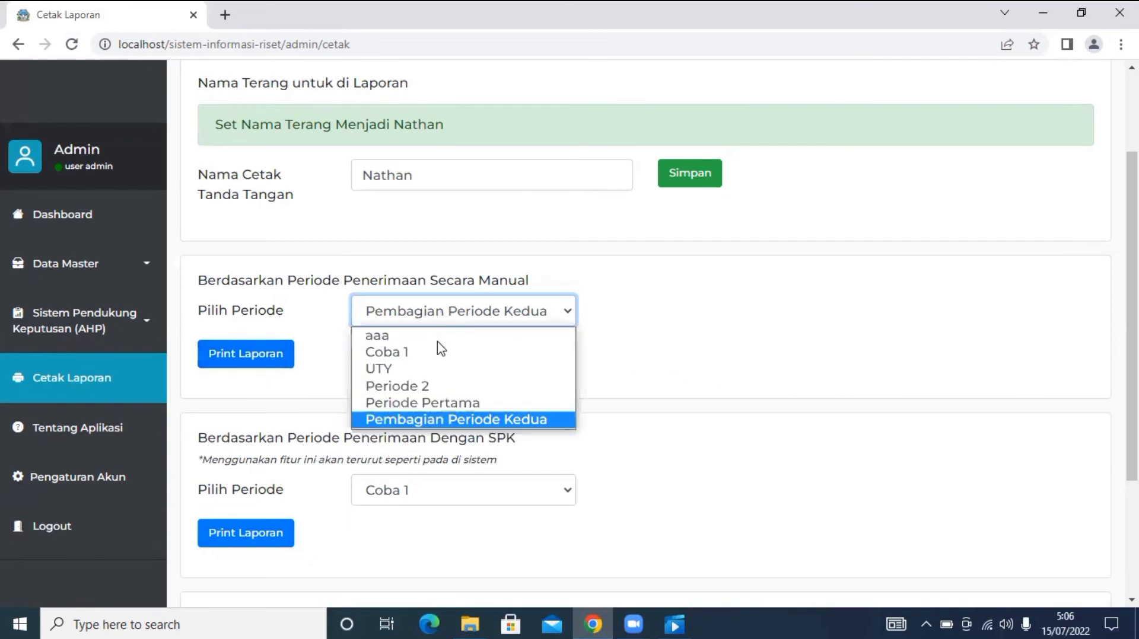
left_click(401, 423)
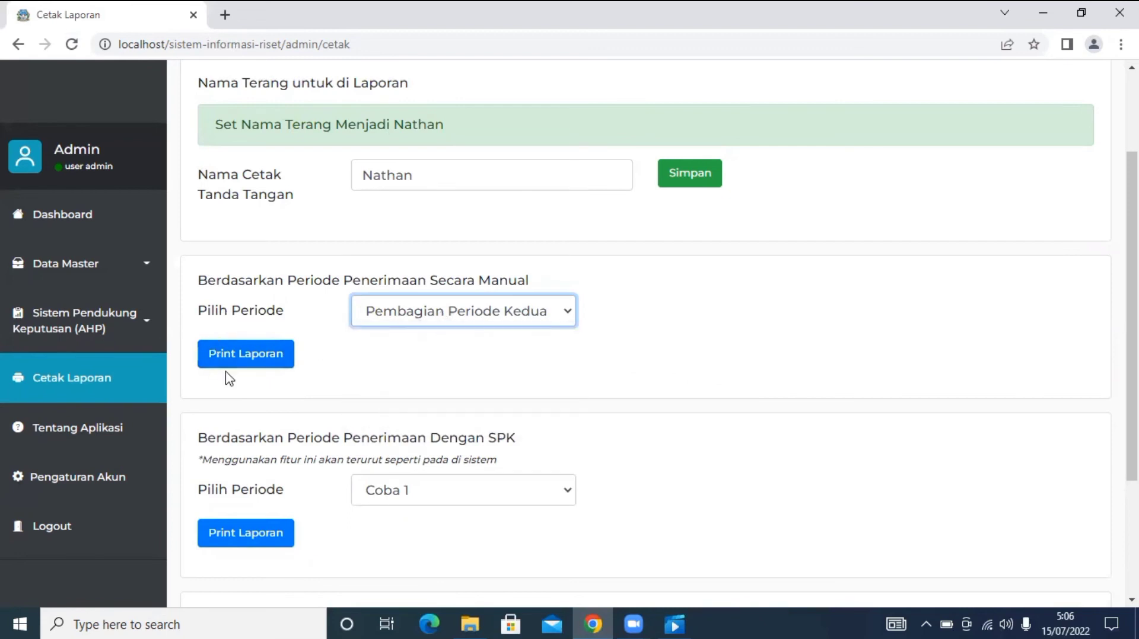
Preview the one-page recipient report with Save as PDF destination, then cancel printing.
left_click(243, 358)
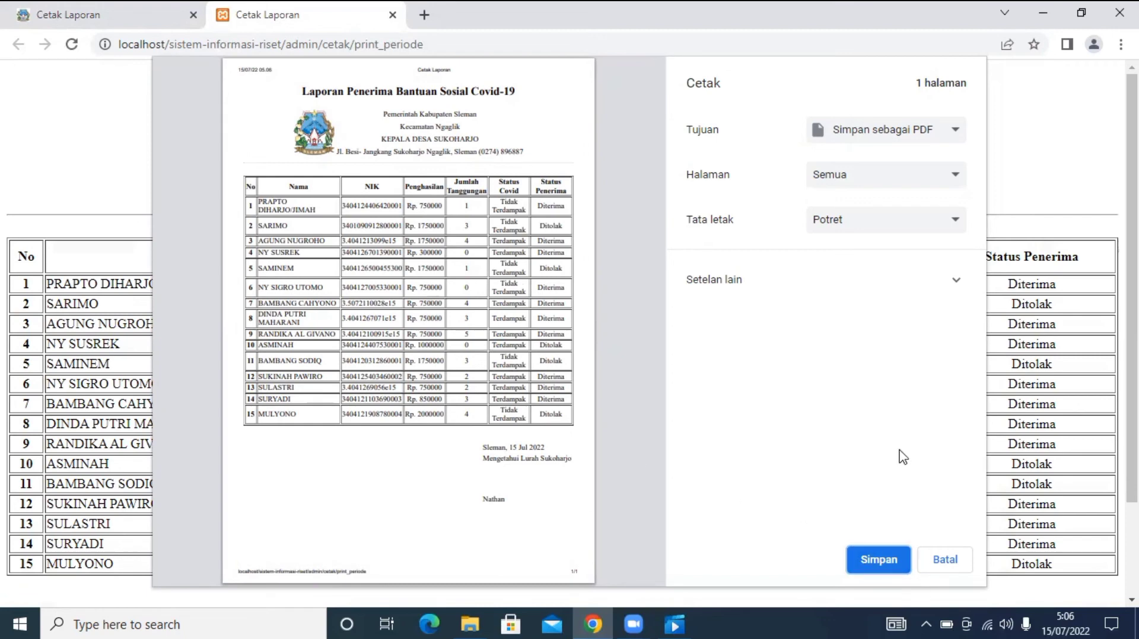
left_click(875, 142)
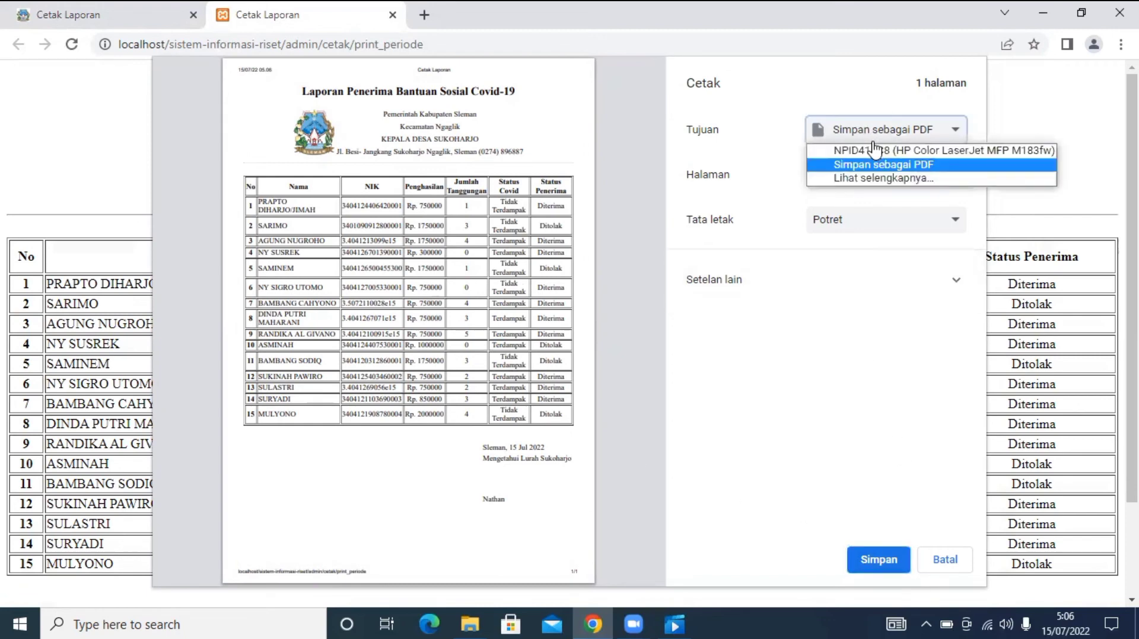
left_click(874, 144)
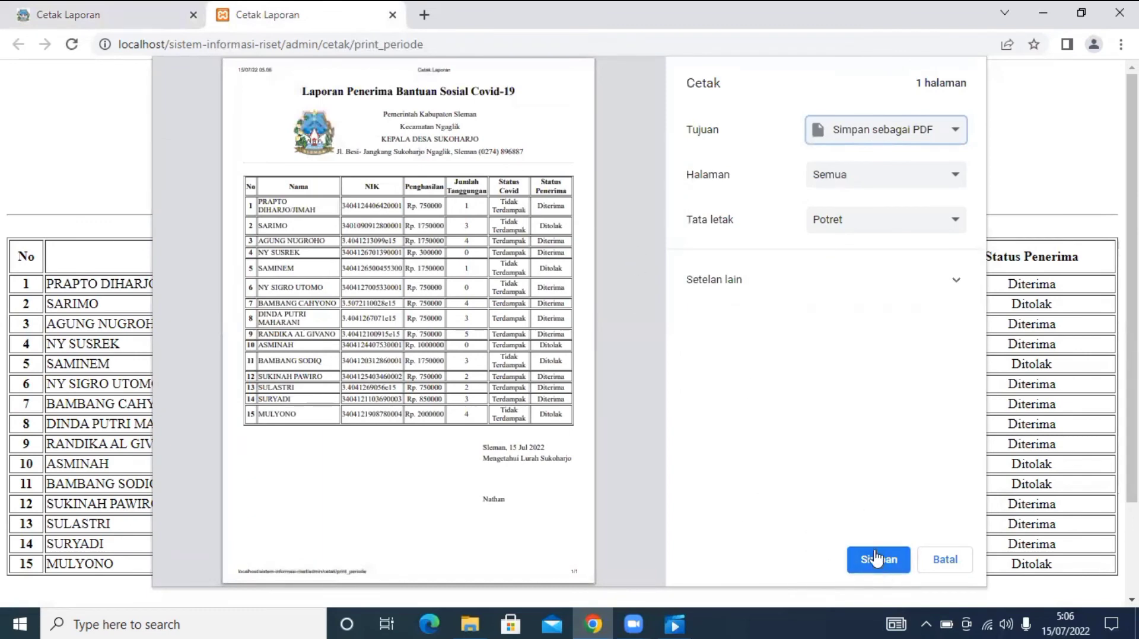
left_click(960, 567)
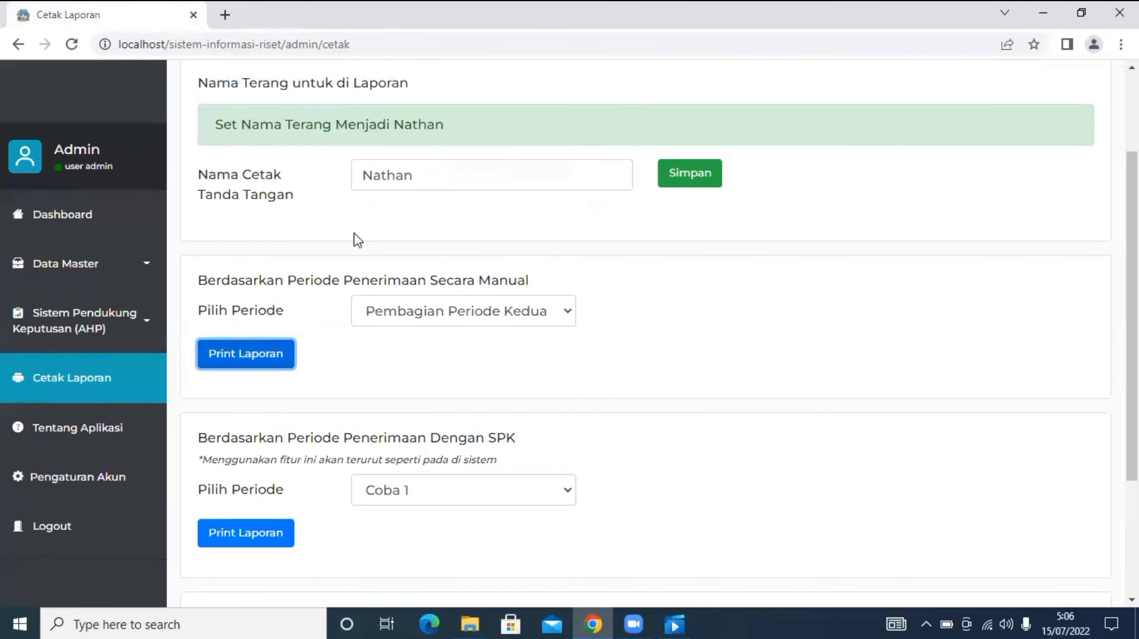
Preview the SPK score-ranked report for Pembagian Periode Kedua, then cancel printing.
scroll(352, 261, "down", 1)
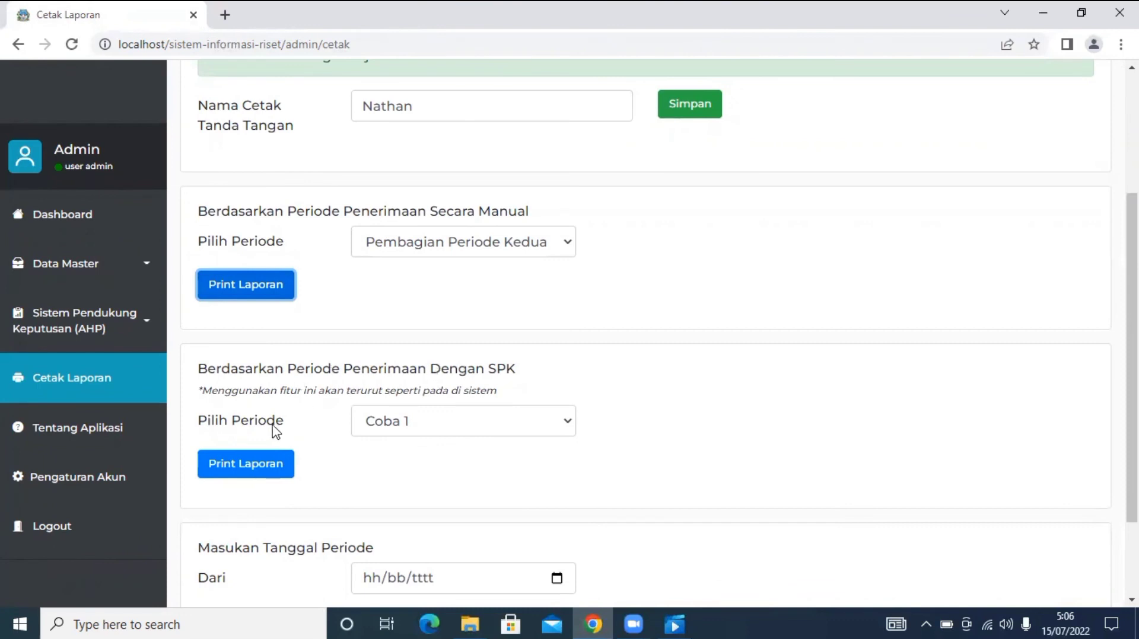
left_click(399, 423)
left_click(673, 391)
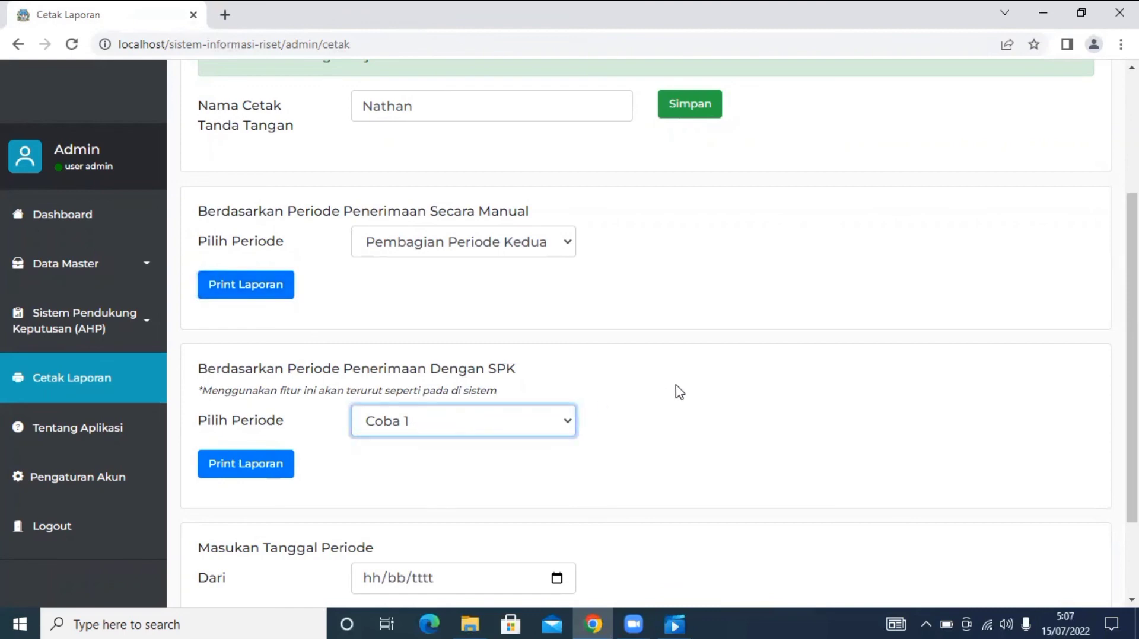
scroll(673, 390, "down", 2)
left_click(559, 313)
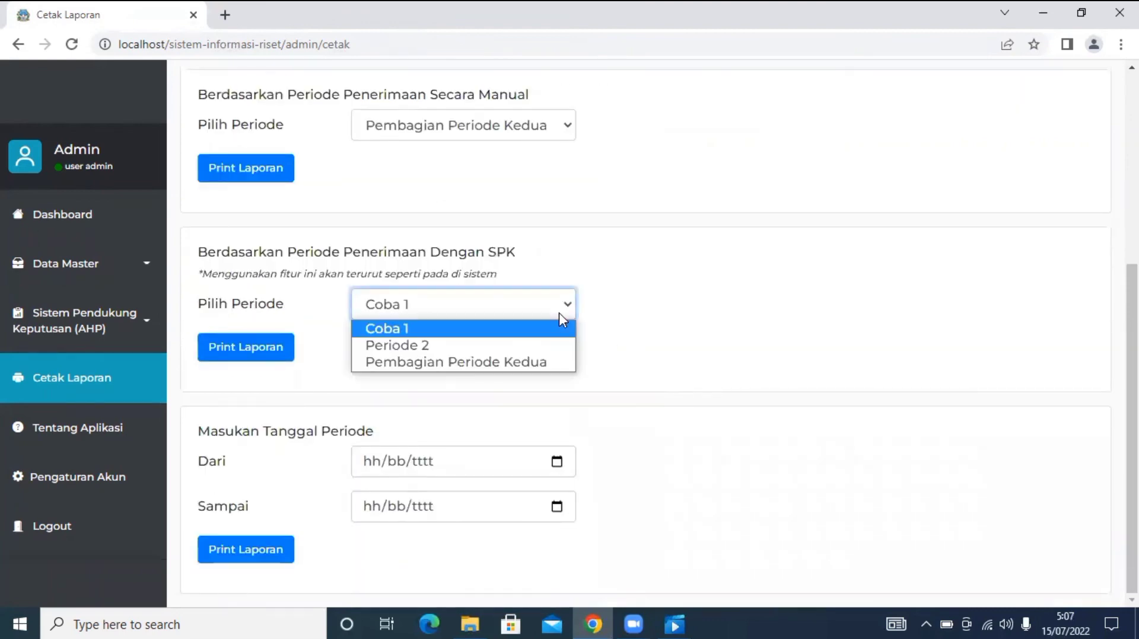
left_click(511, 359)
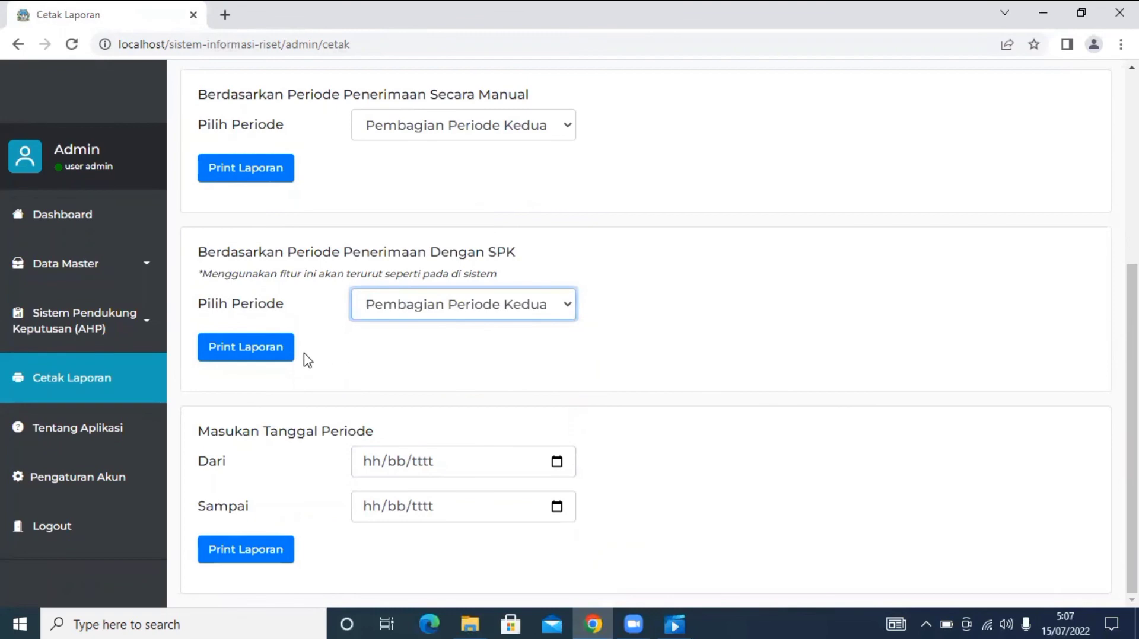
left_click(255, 350)
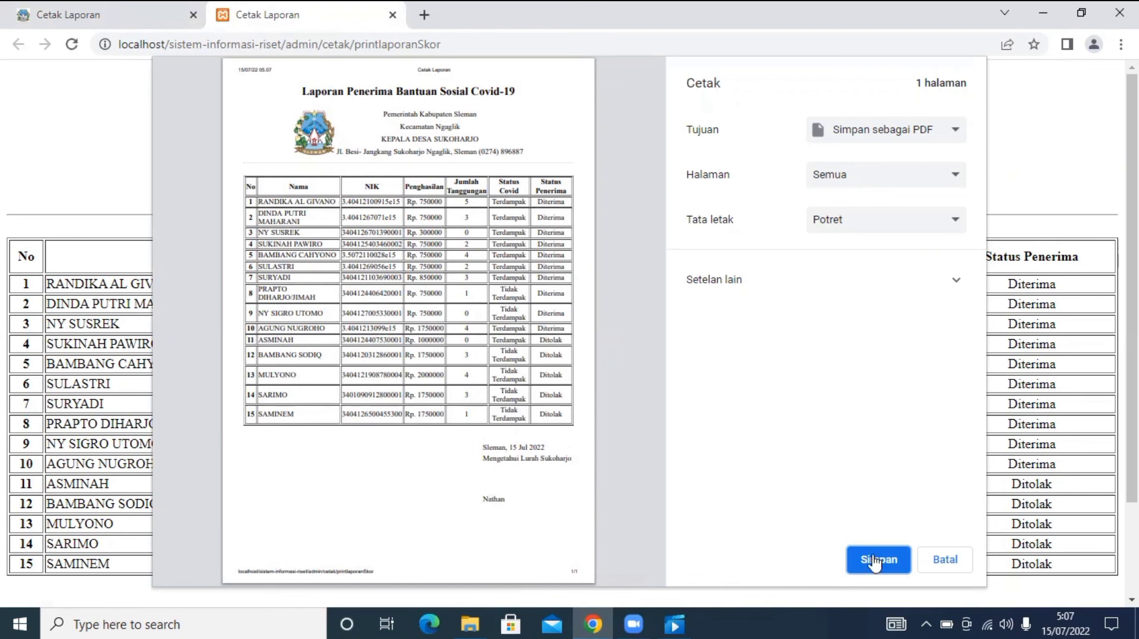
left_click(943, 560)
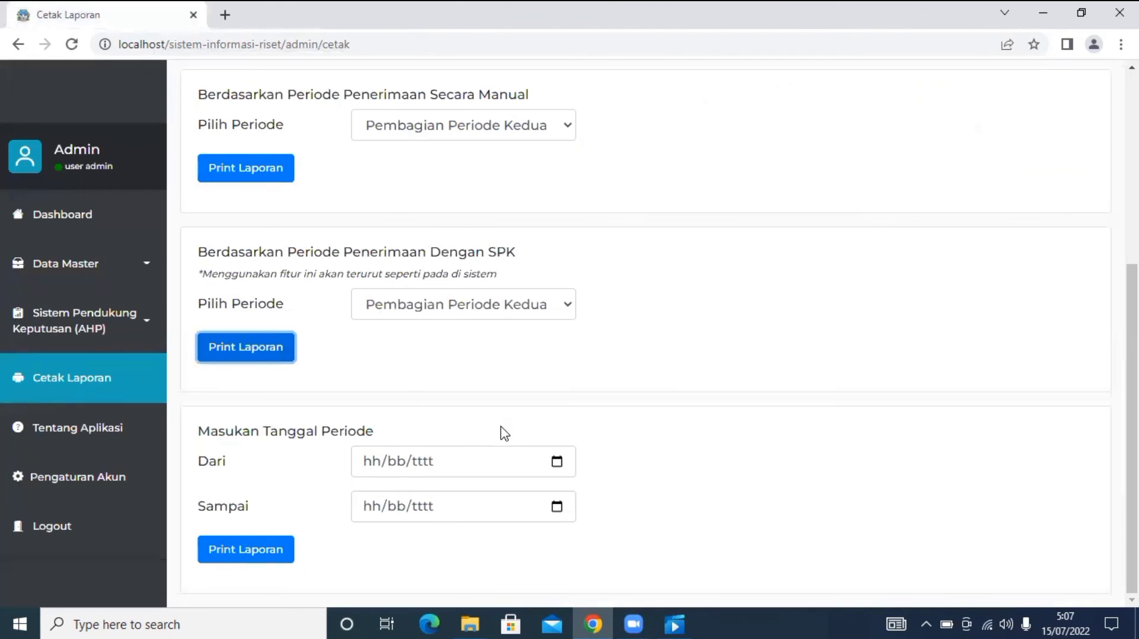
Set the report date range from 15/07/2022 to 18/07/2022.
left_click(557, 462)
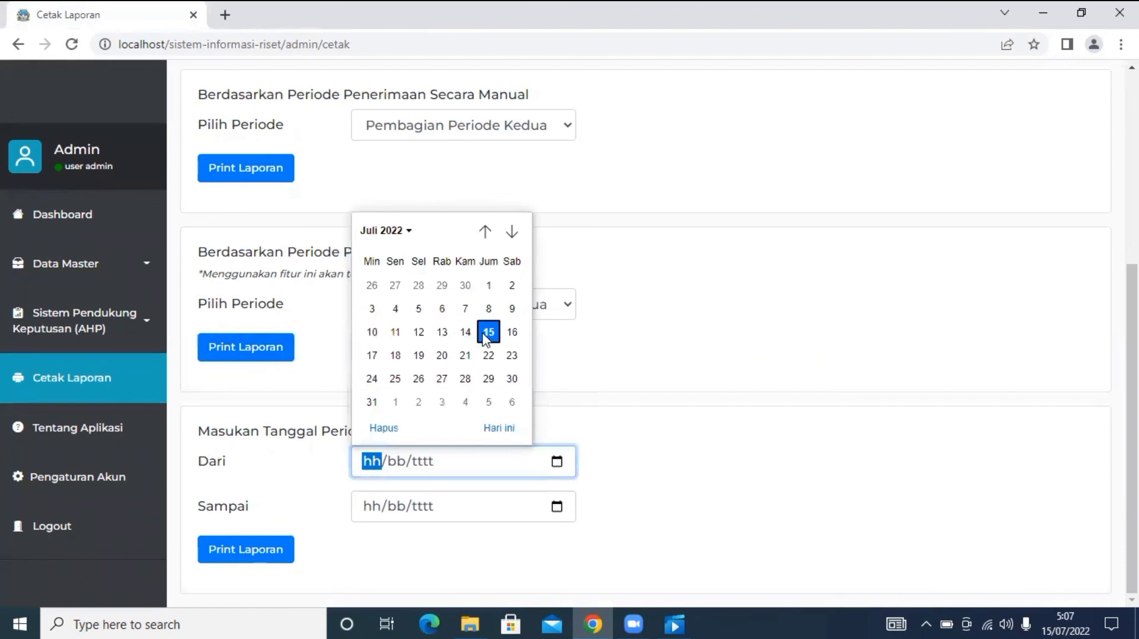
left_click(488, 332)
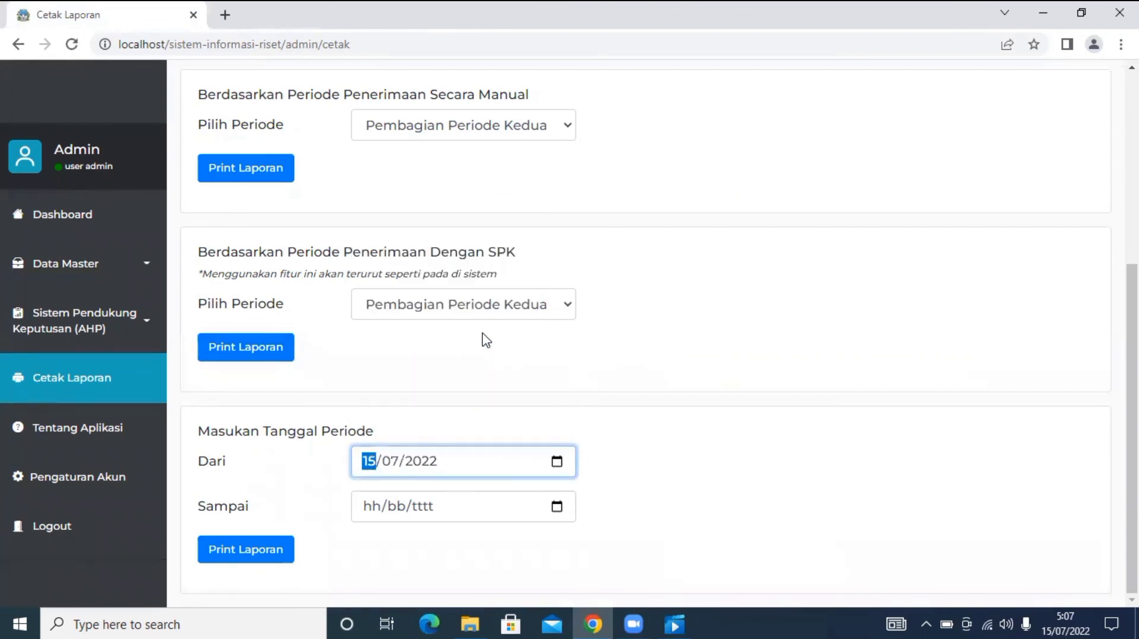
left_click(558, 507)
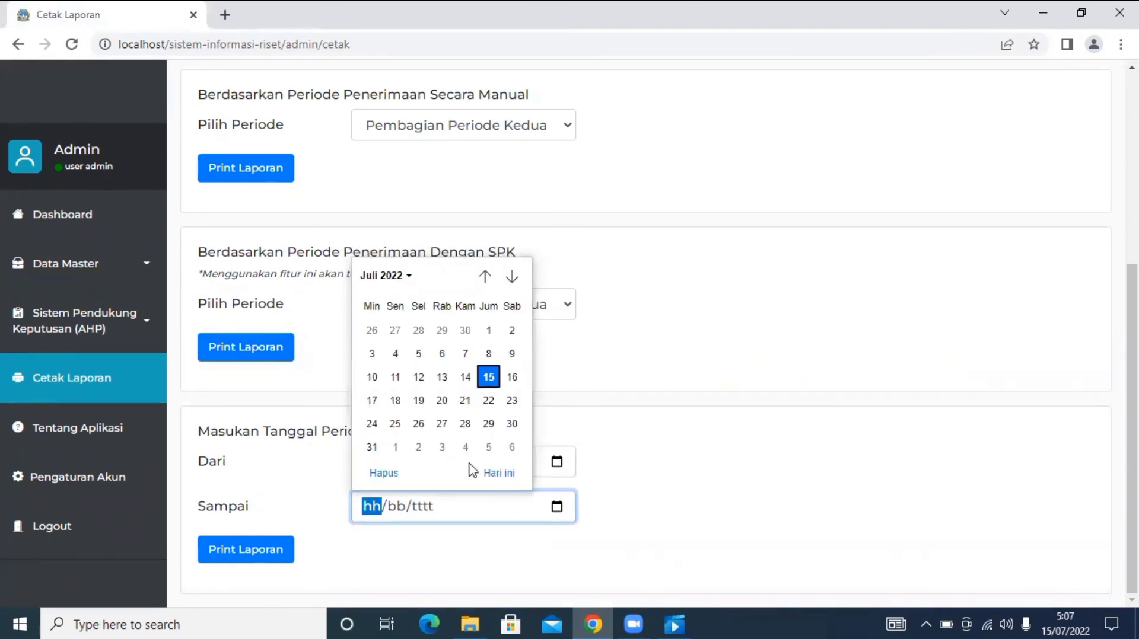
left_click(395, 401)
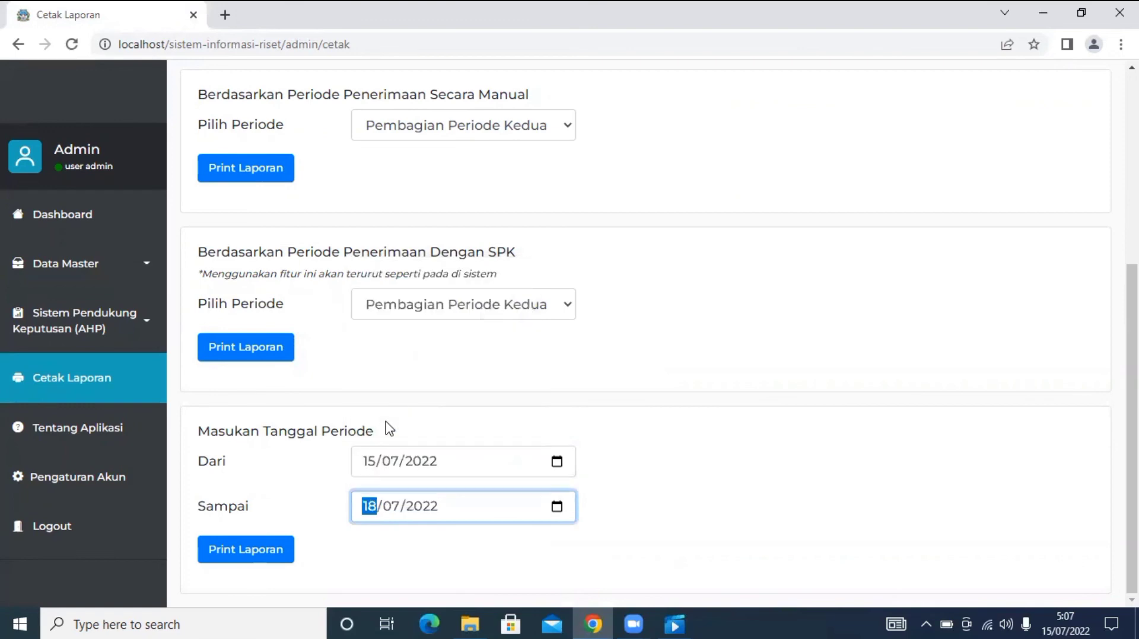
Preview the two-page, 22-row date-range report, cancel printing, and return to the Dashboard.
left_click(271, 558)
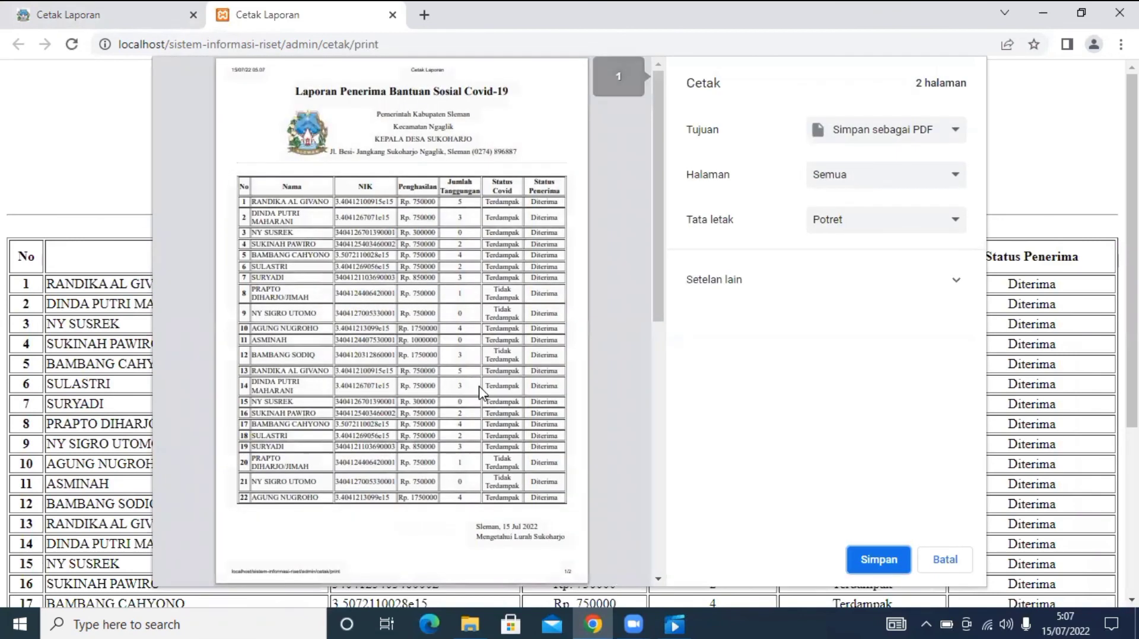
scroll(481, 393, "down", 5)
scroll(482, 393, "down", 3)
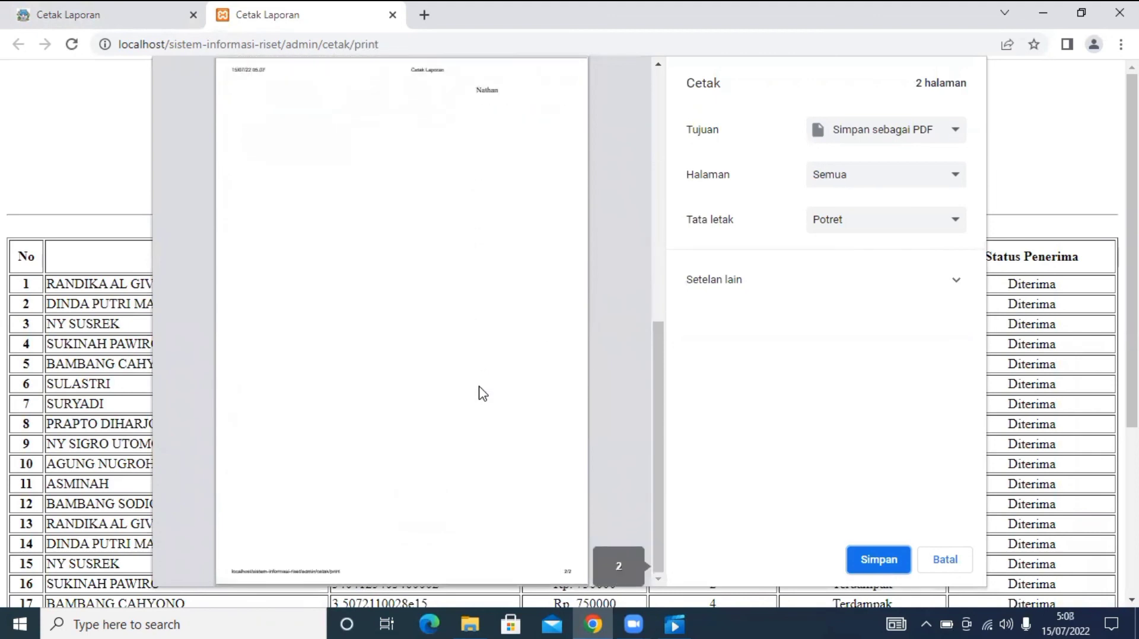
scroll(482, 394, "up", 8)
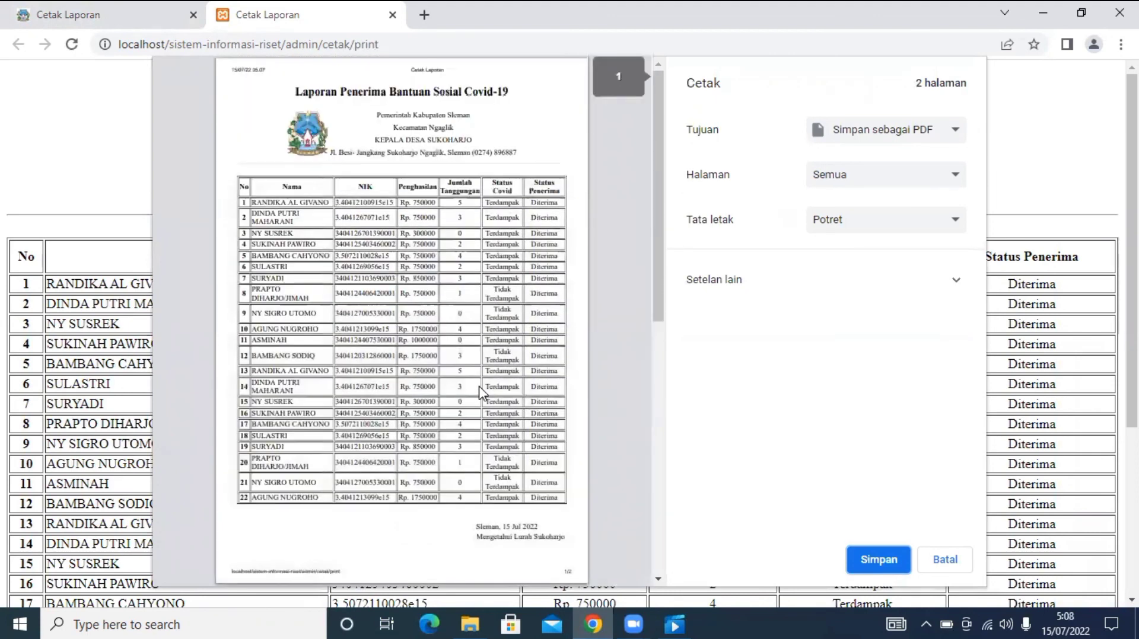
left_click(945, 561)
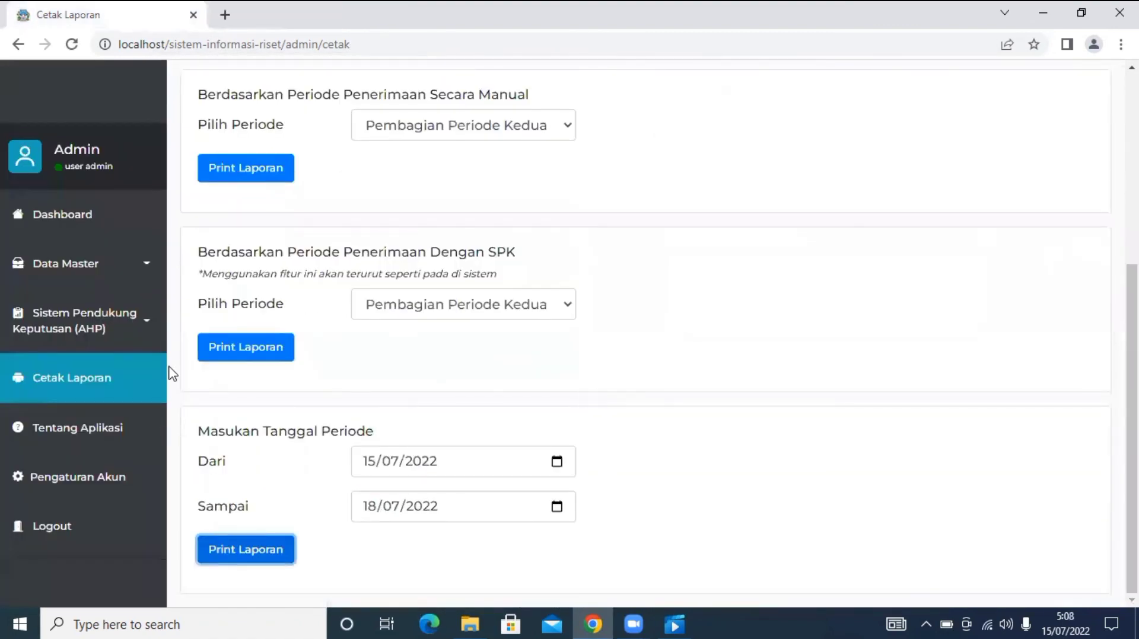
left_click(90, 232)
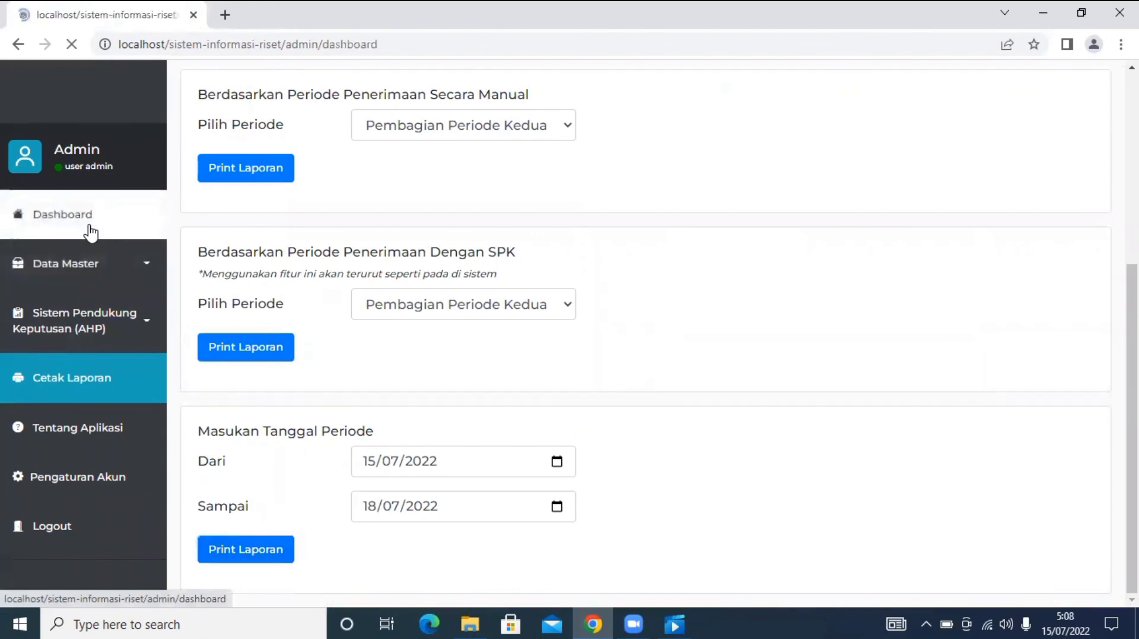